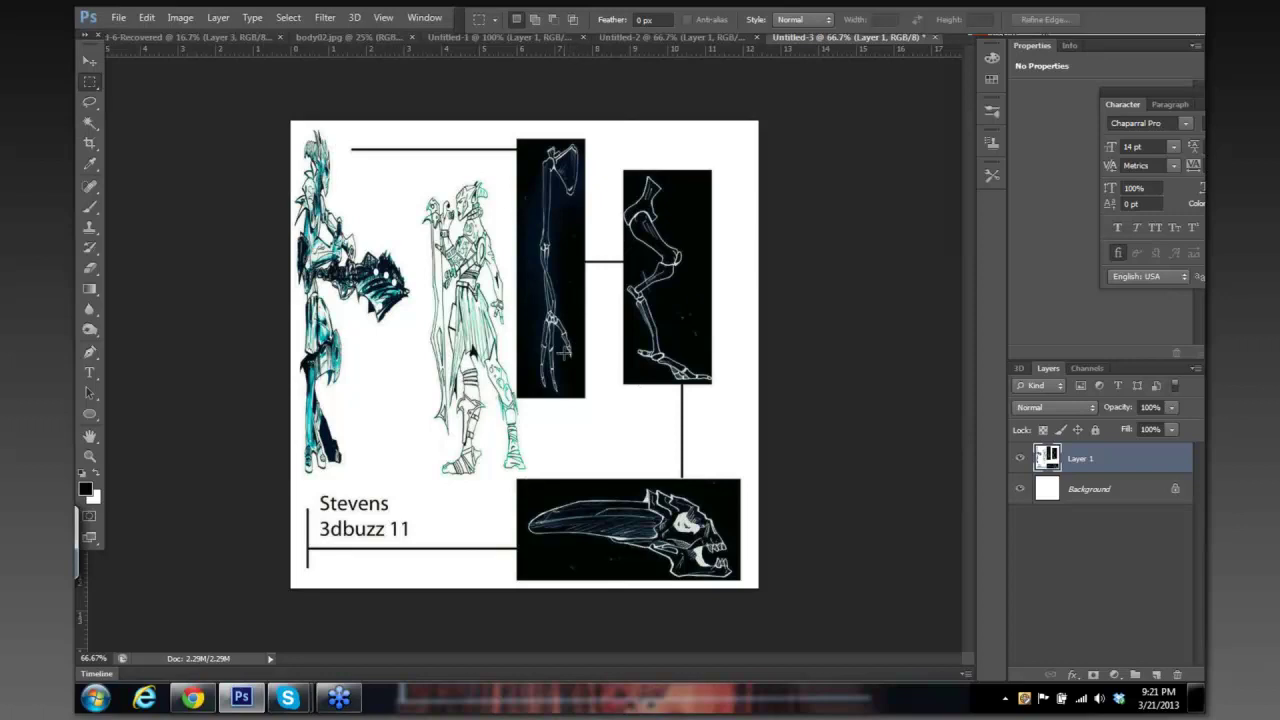
# Step: Zoom into the Untitled-3 skeleton limbs, then browse body02.jpg, Untitled-1, Untitled-2, Untitled-3 and back to Untitled-1
pyautogui.moveTo(639, 337); pyautogui.dragTo(709, 346)
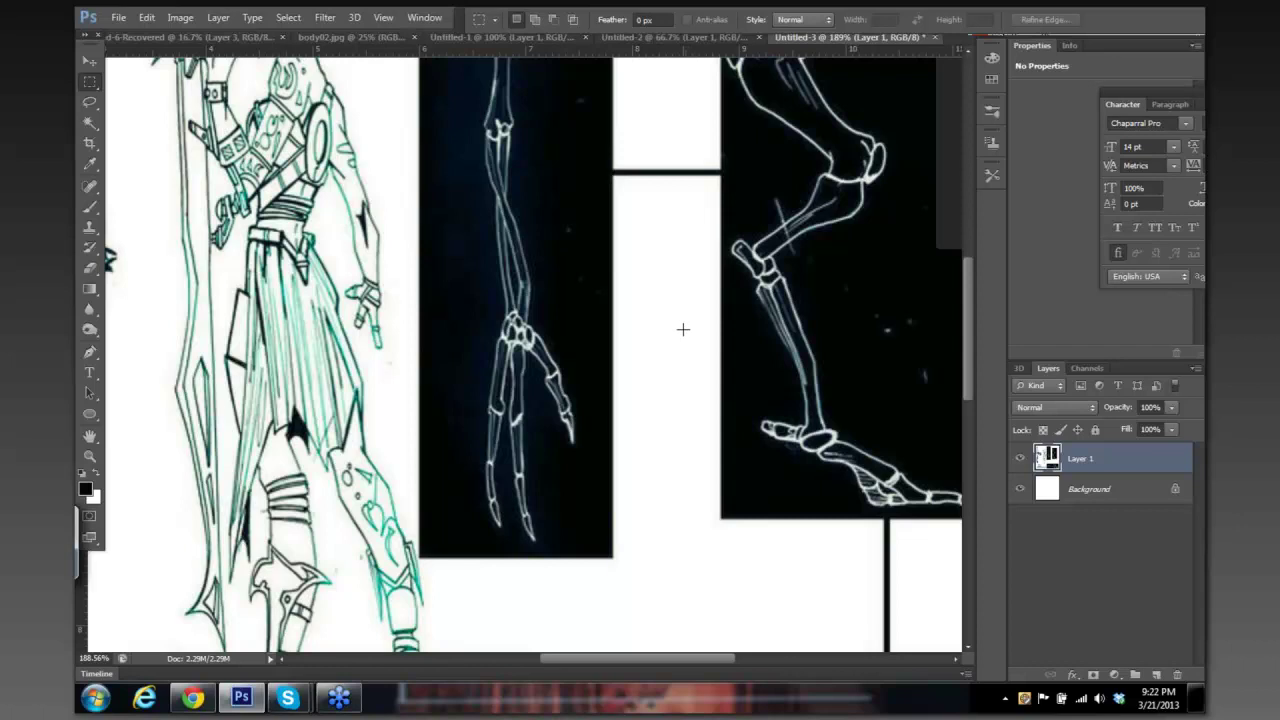
pyautogui.click(374, 46)
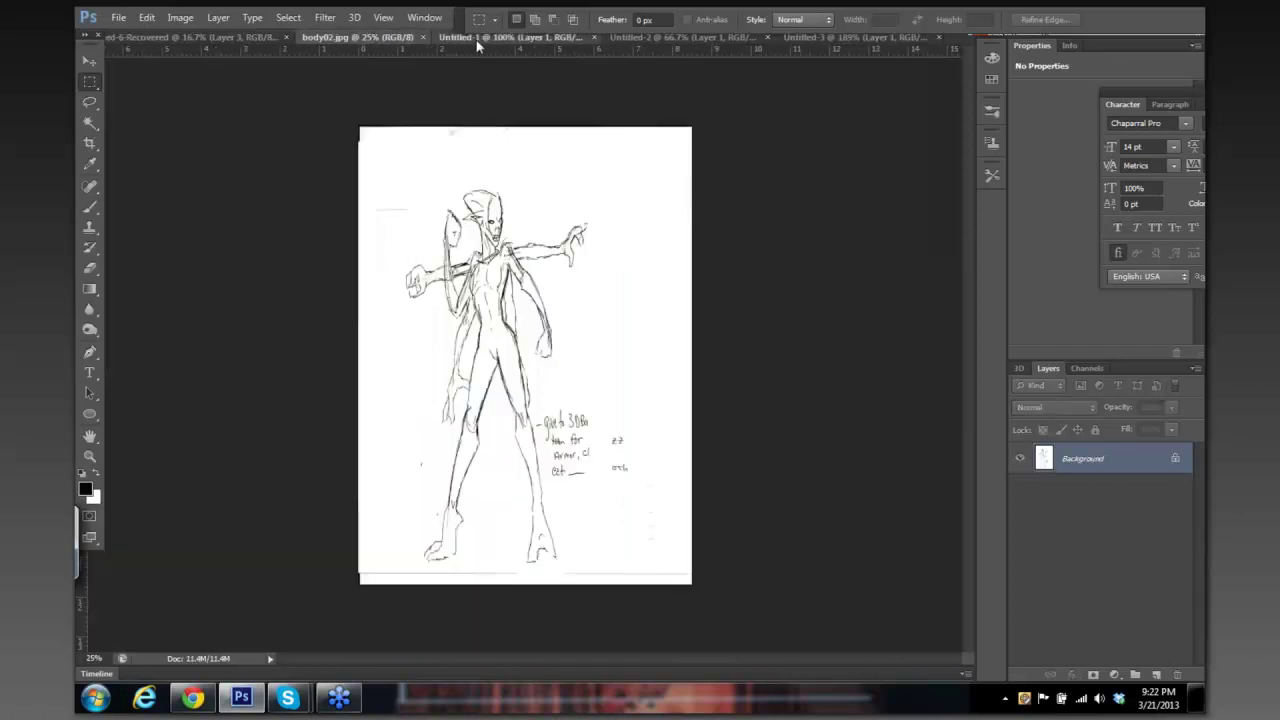
pyautogui.click(484, 40)
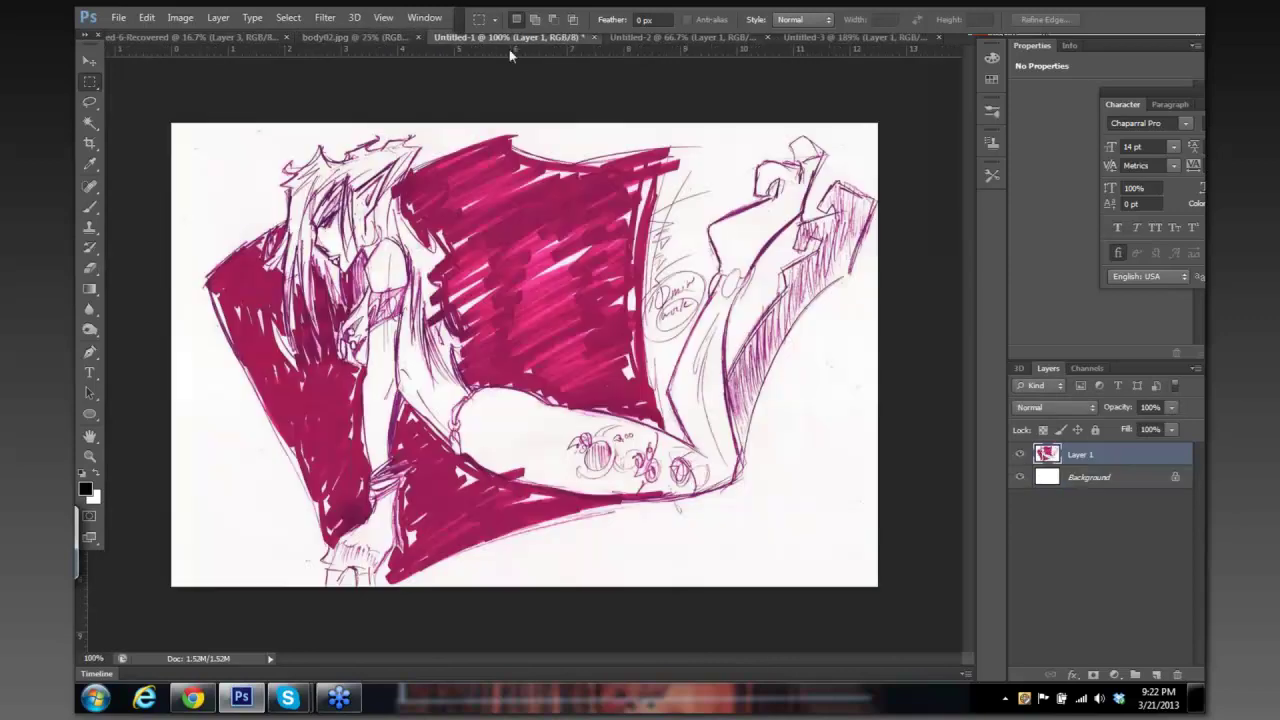
pyautogui.click(700, 38)
pyautogui.click(813, 40)
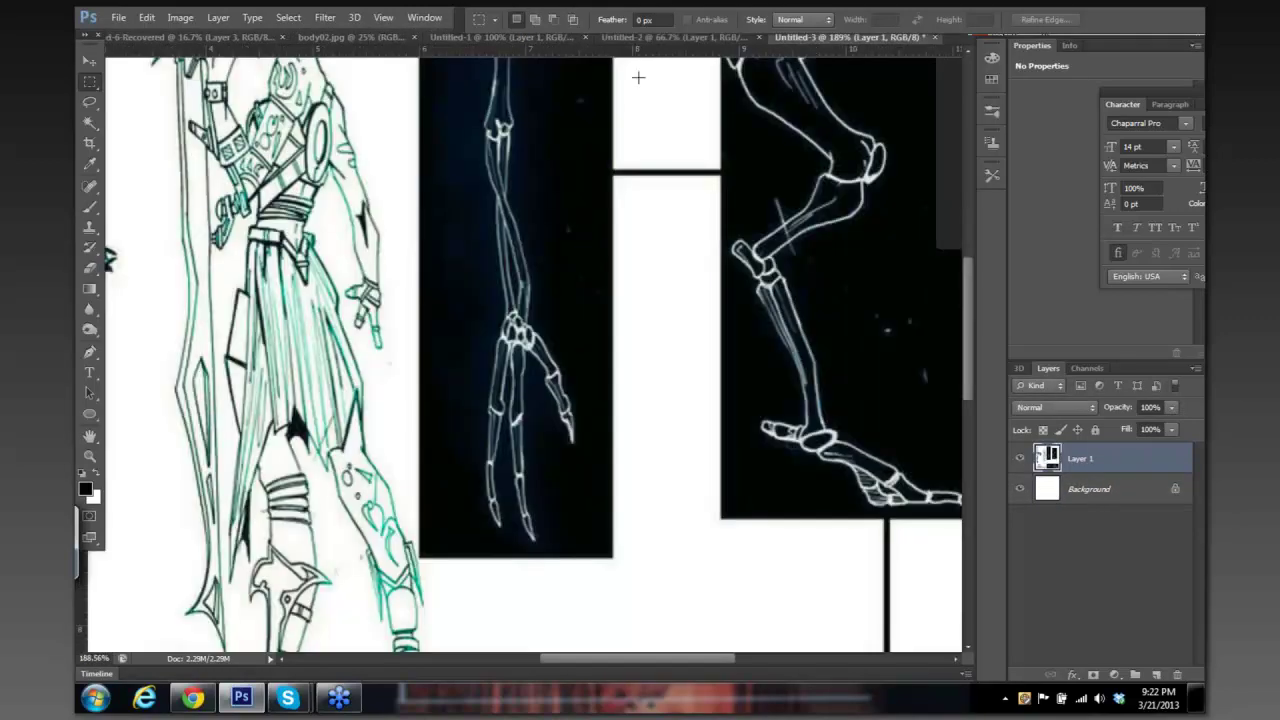
pyautogui.click(151, 38)
pyautogui.click(323, 42)
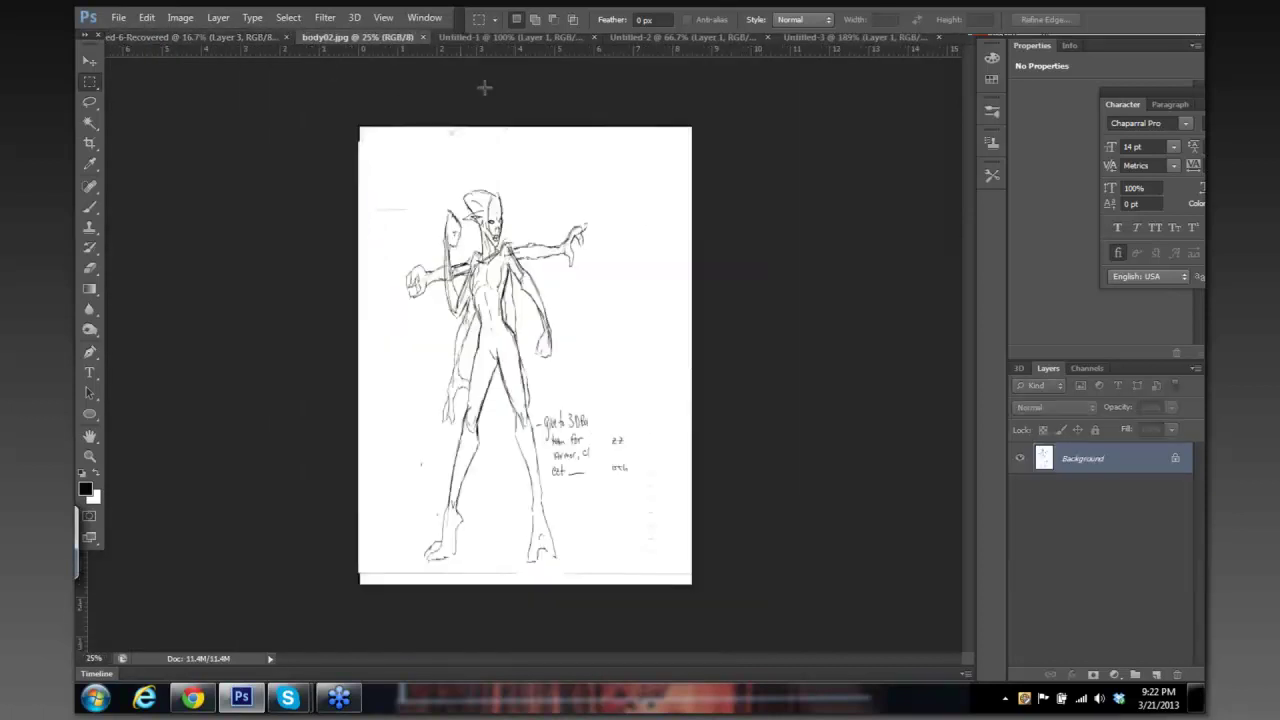
pyautogui.click(499, 42)
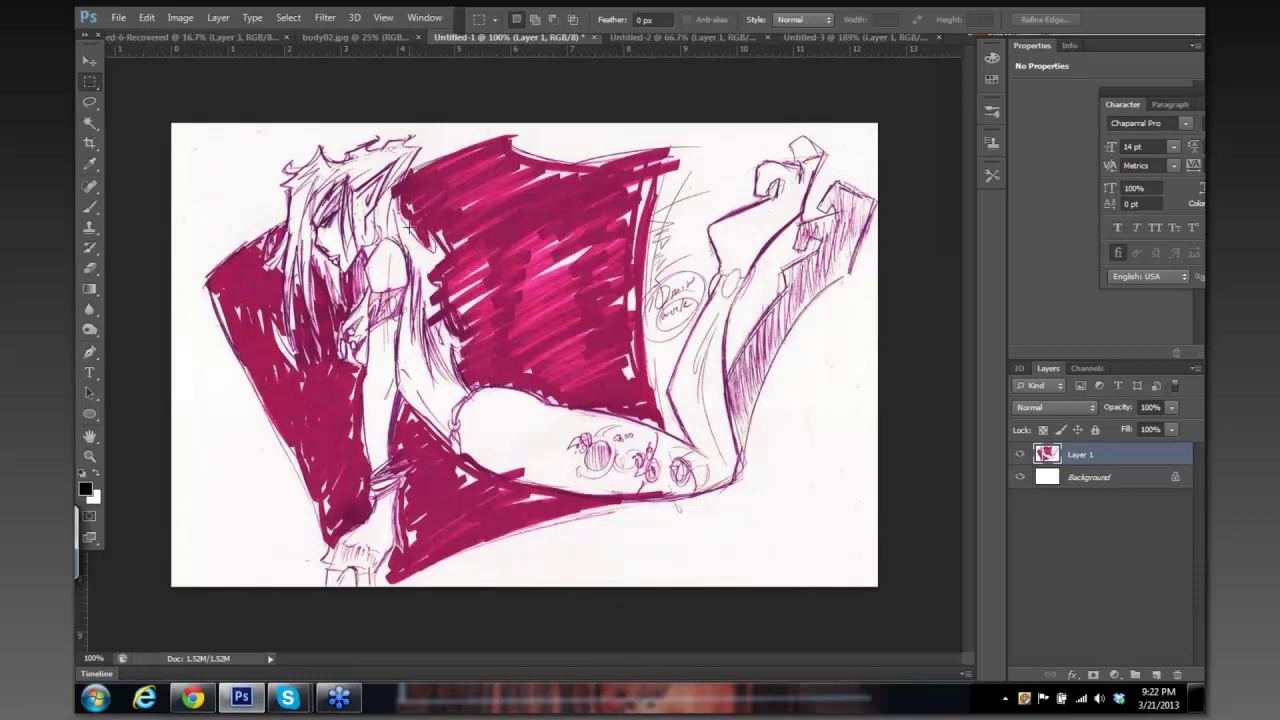
# Step: Dismiss the canvas layer menu unused and switch to the Brush at size 10
pyautogui.rightClick(403, 166)
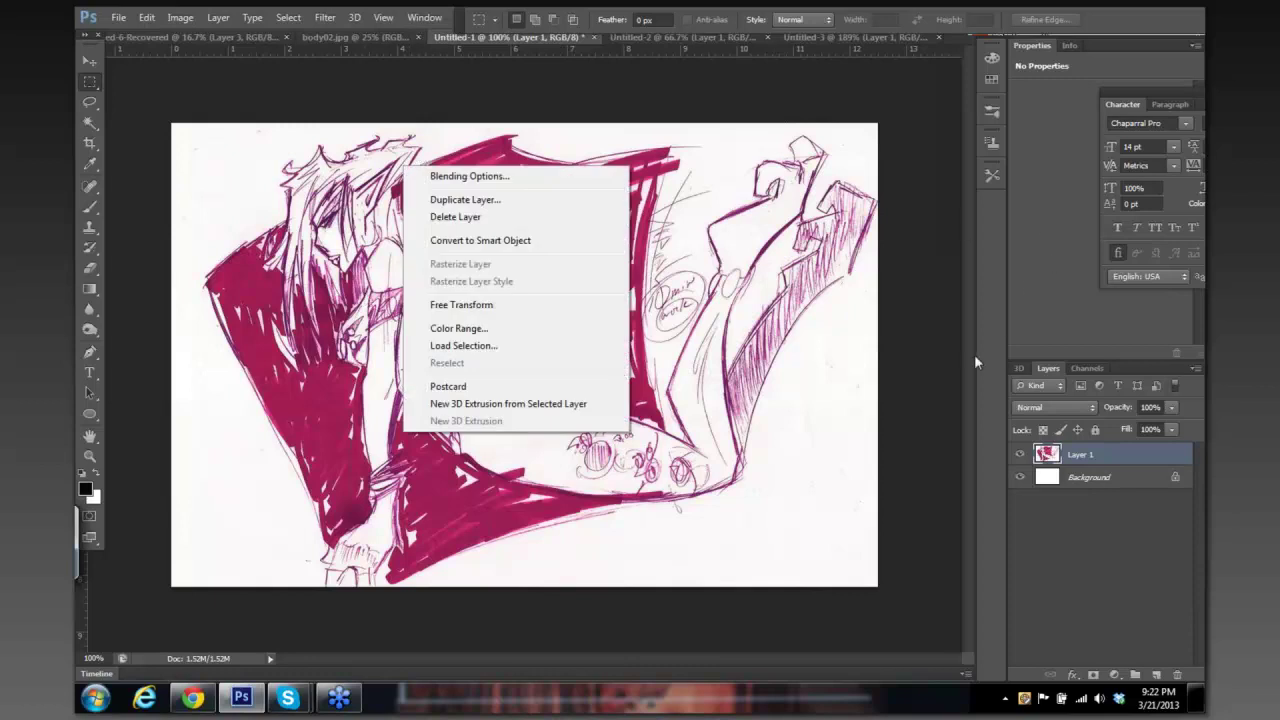
pyautogui.click(369, 240)
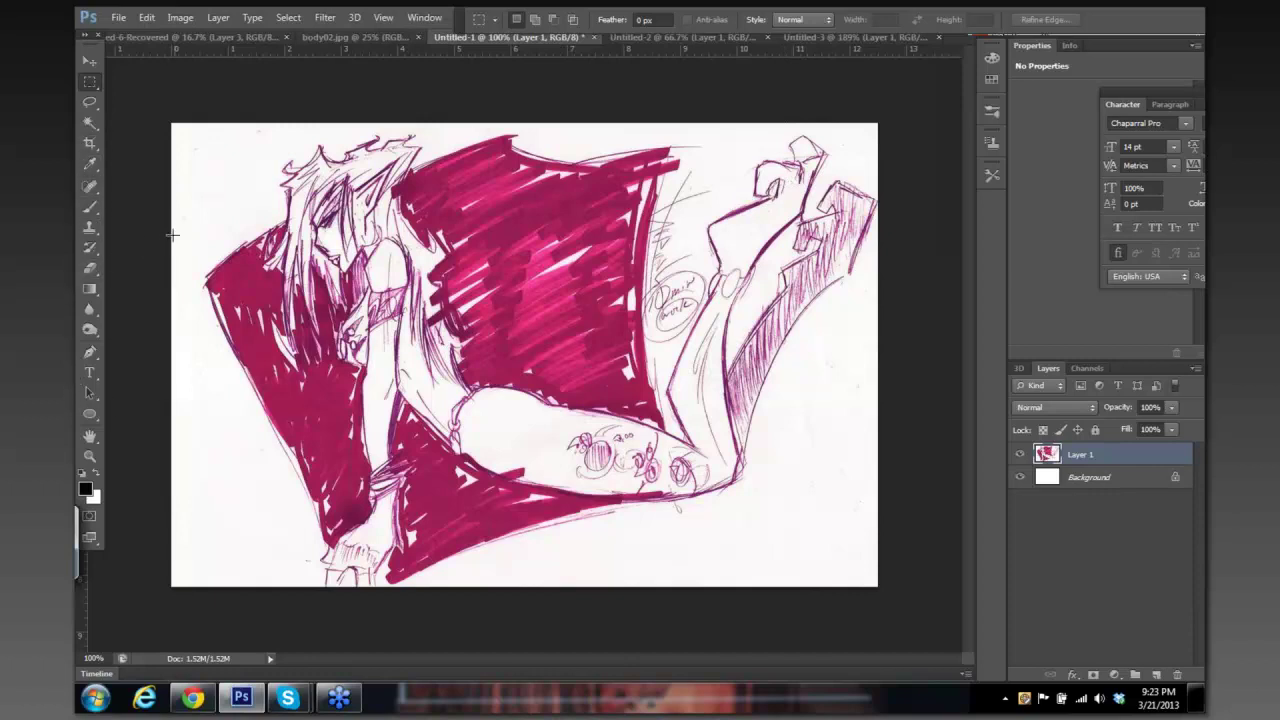
pyautogui.press('b')
pyautogui.press('[')
pyautogui.press('[')
pyautogui.press('[')
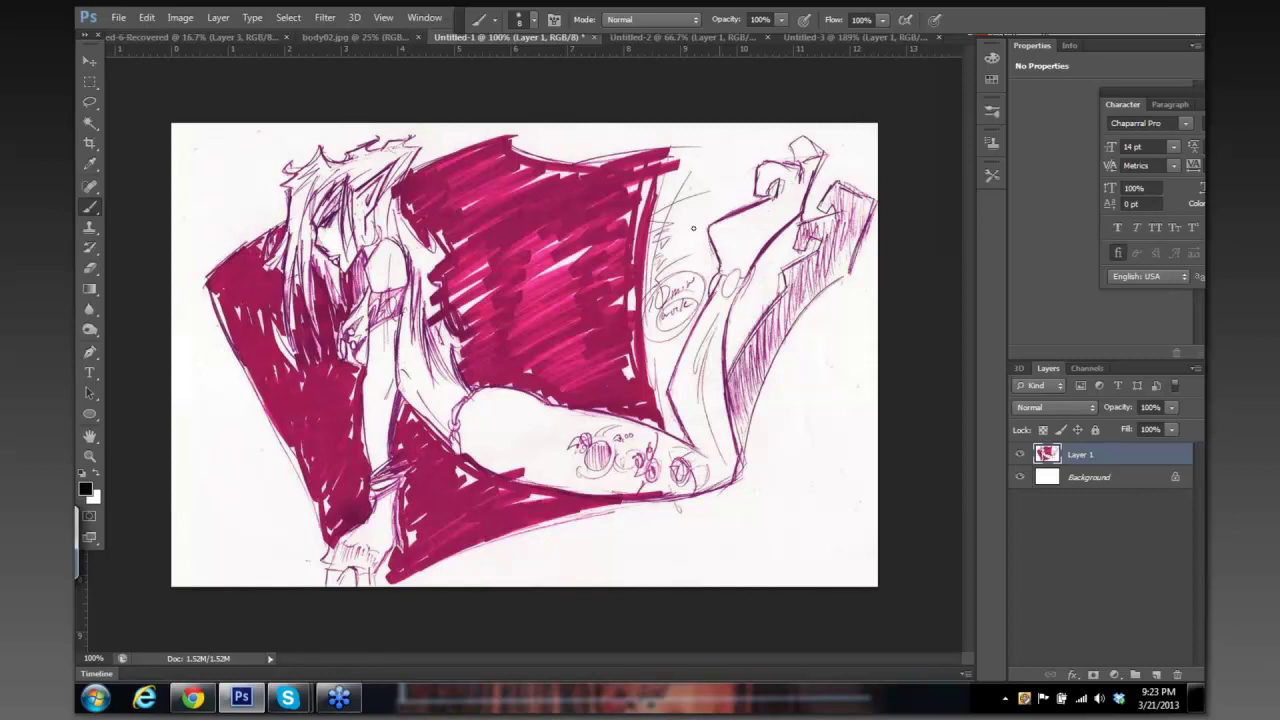
# Step: Paint a short black curve at the sketch's upper right, erase its lower end, then show Untitled-2
pyautogui.moveTo(693, 228); pyautogui.dragTo(718, 258)
pyautogui.press('e')
pyautogui.moveTo(716, 240); pyautogui.dragTo(717, 245)
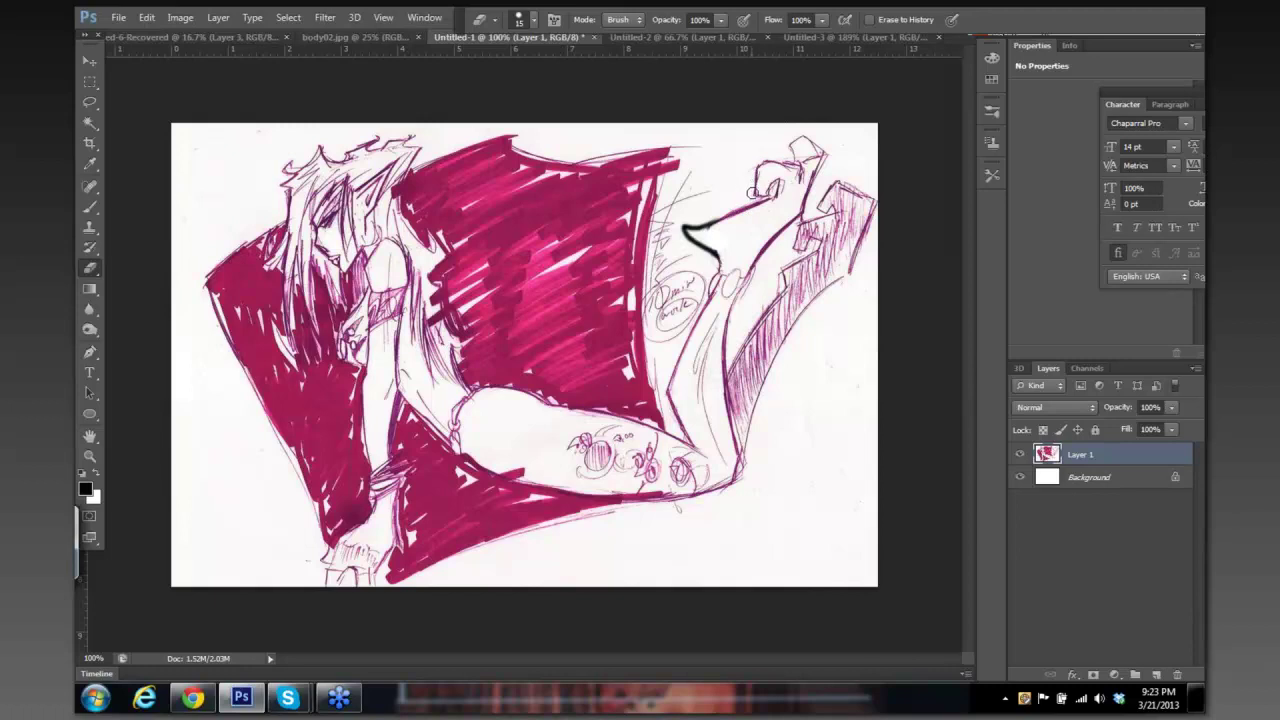
pyautogui.click(677, 41)
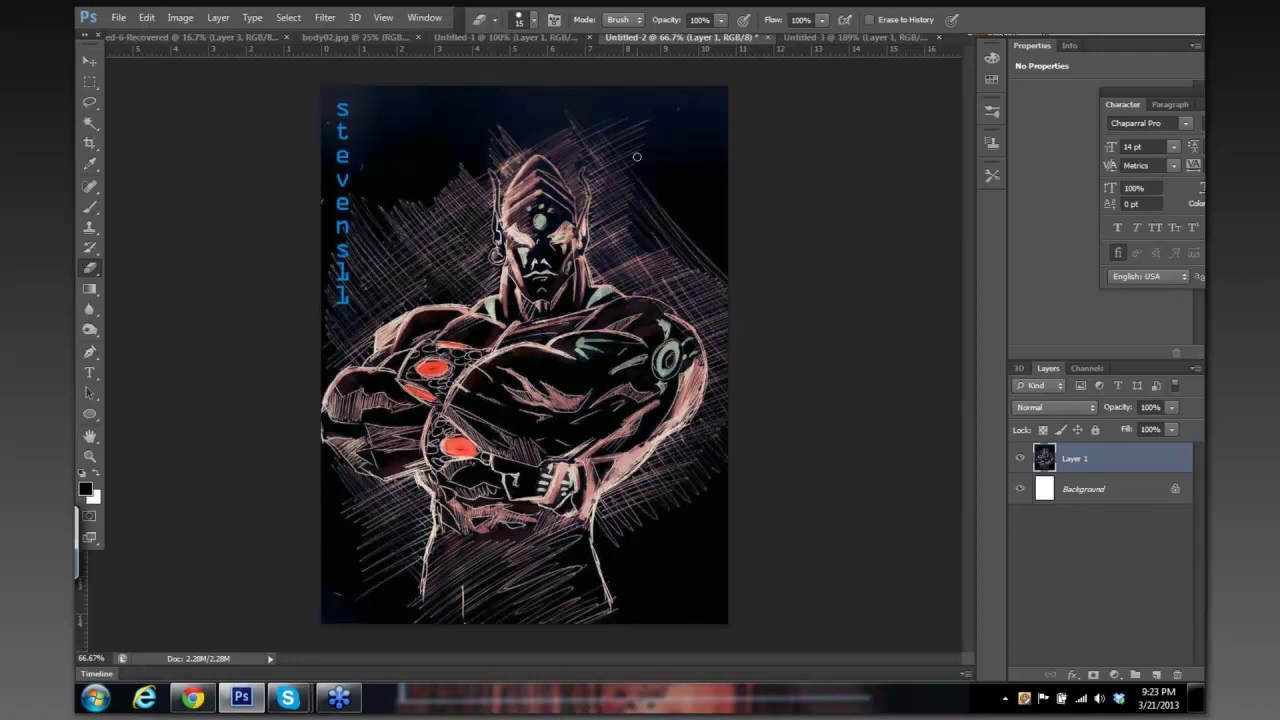
# Step: Bring up the body02.jpg figure sketch and zoom in on it
pyautogui.click(838, 41)
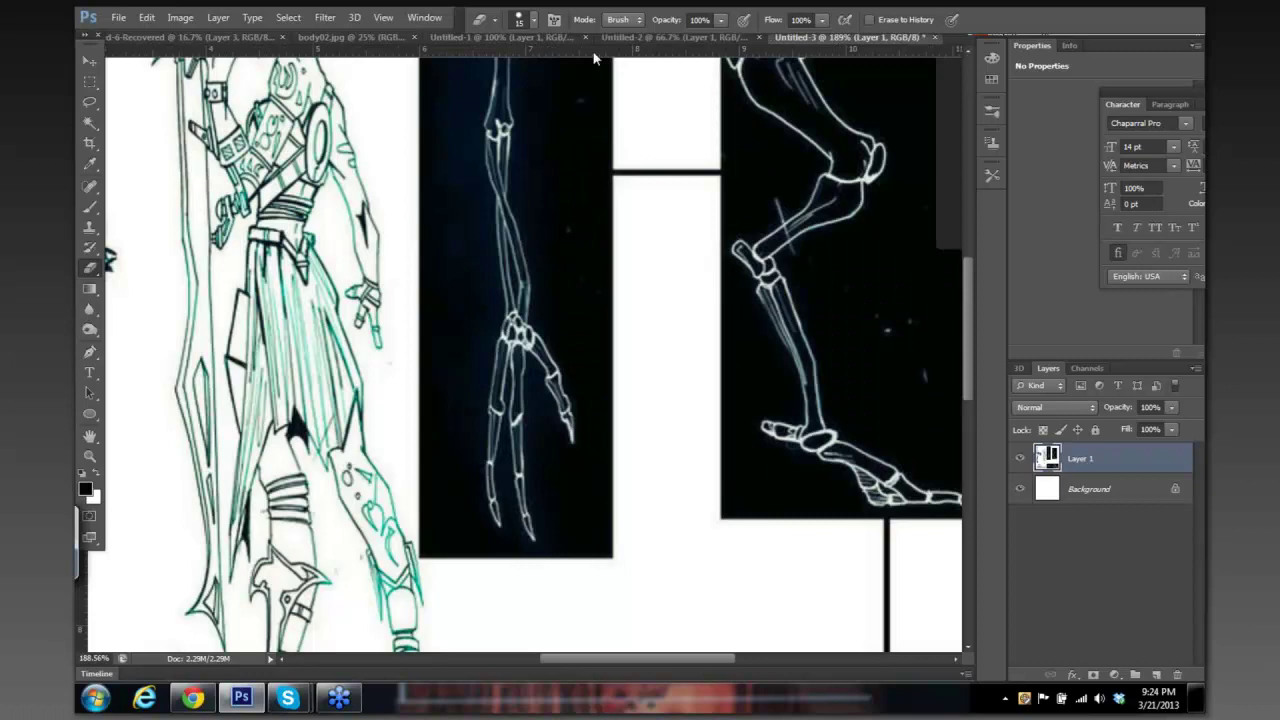
pyautogui.click(470, 38)
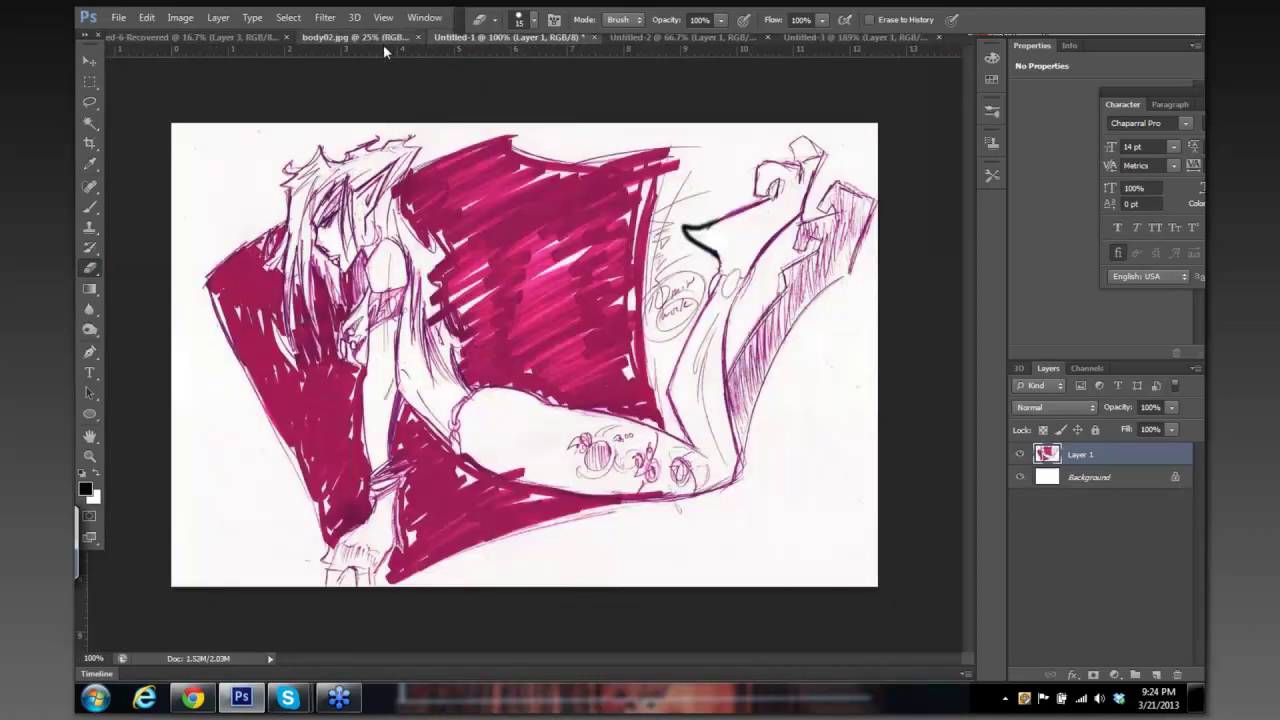
pyautogui.click(383, 40)
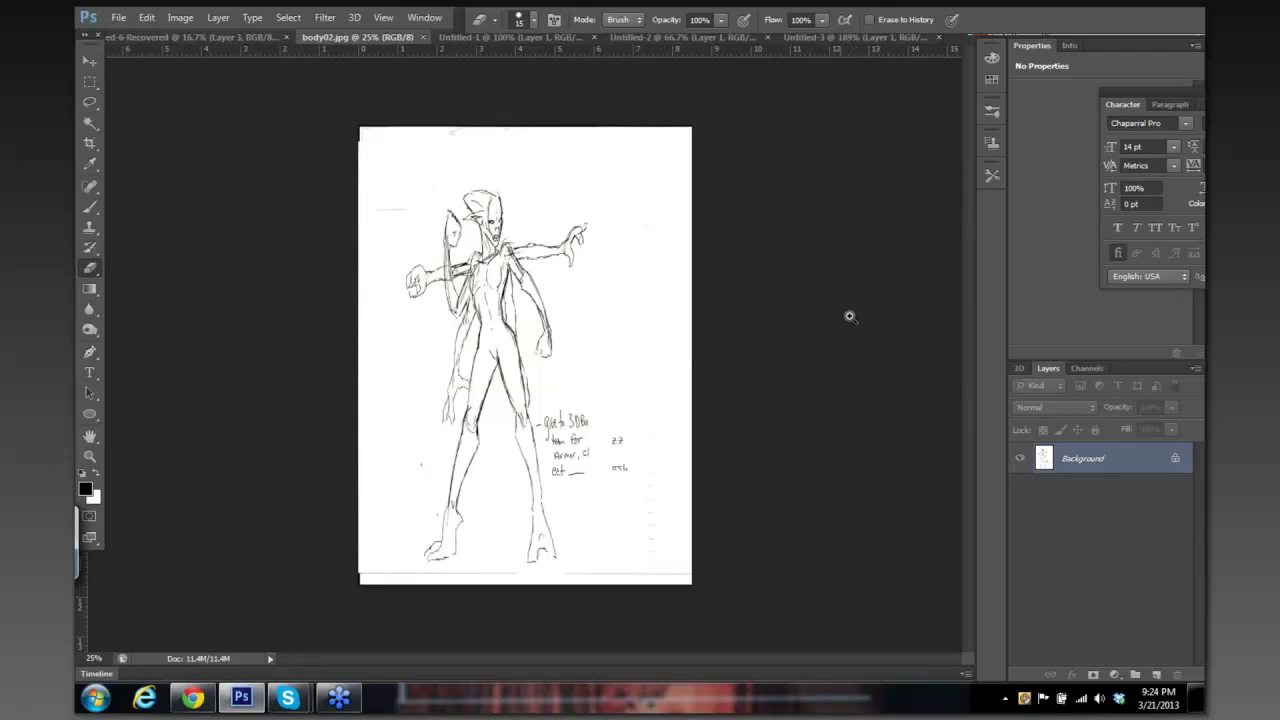
pyautogui.keyDown('ctrl'); pyautogui.click(877, 329); pyautogui.keyUp('ctrl')
pyautogui.hscroll(3, 877, 371)
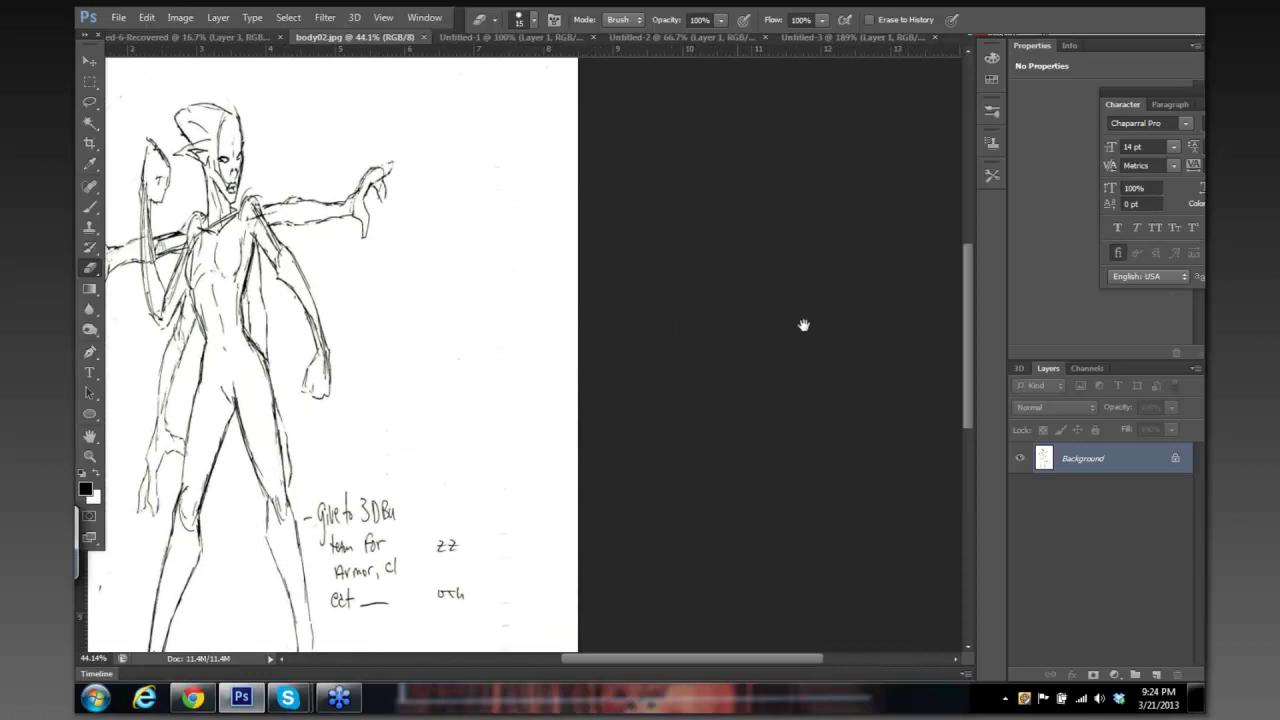
pyautogui.hscroll(-2, 860, 331)
pyautogui.scroll(-2, 840, 343)
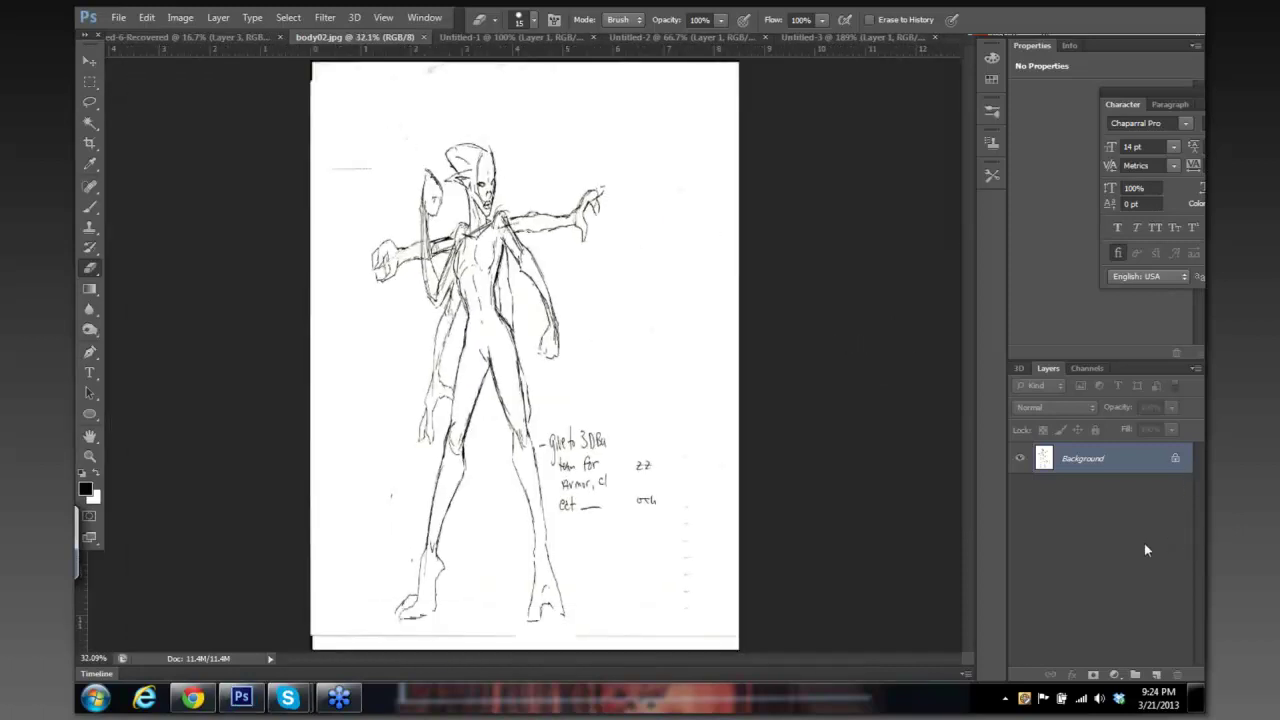
# Step: Add a trial Layer 1, paint and undo a test dab, then delete the layer
pyautogui.click(1157, 676)
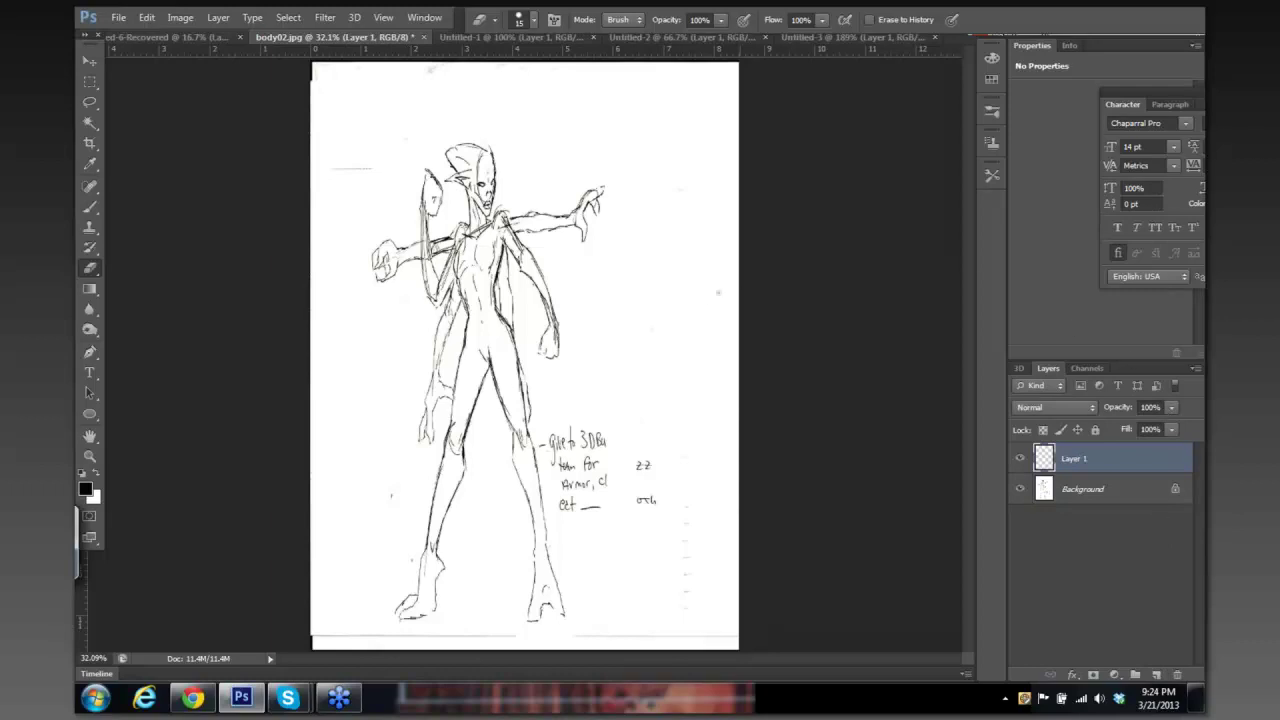
pyautogui.scroll(4, 706, 320)
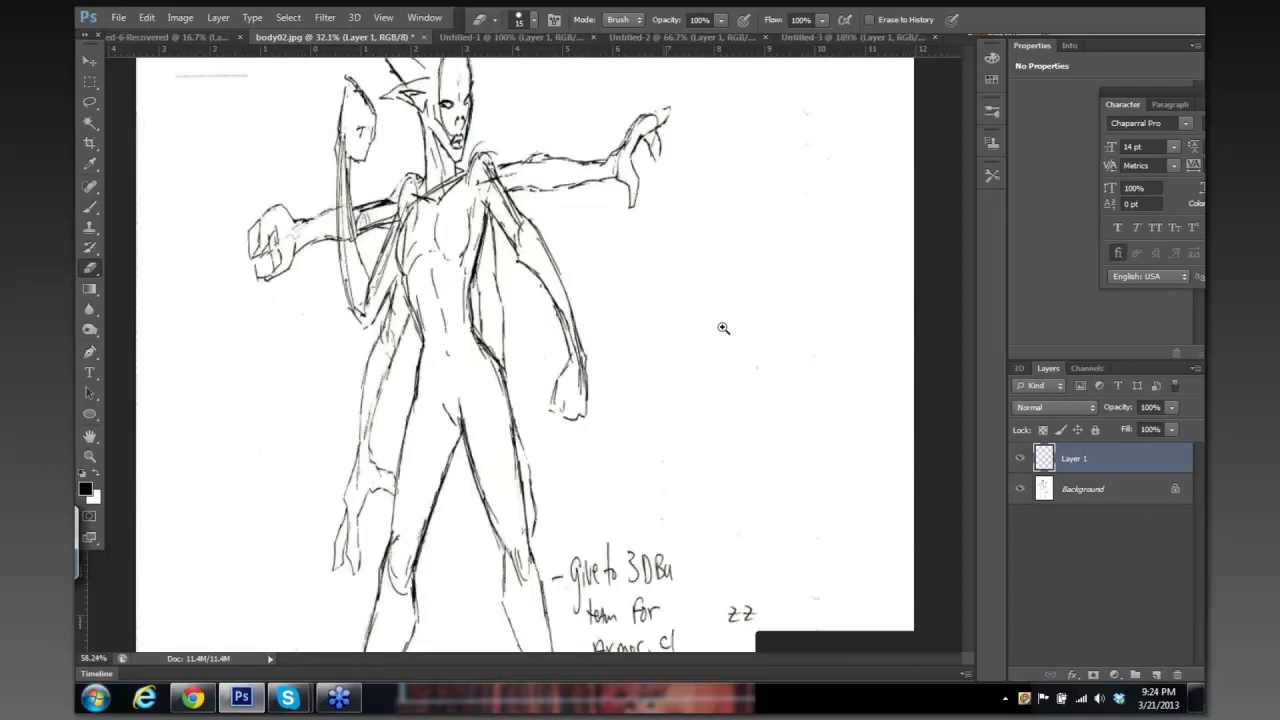
pyautogui.scroll(-1, 699, 289)
pyautogui.press('b')
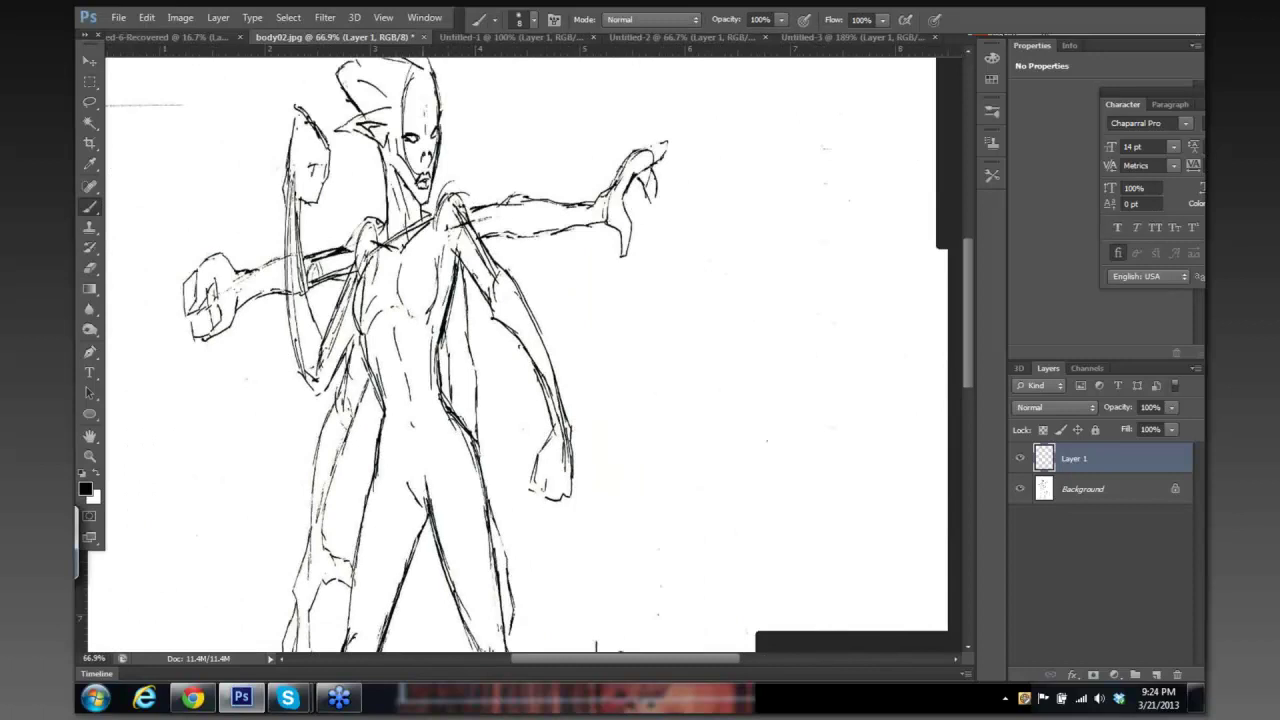
pyautogui.click(244, 390)
pyautogui.hotkey('ctrl', 'z')
pyautogui.click(1177, 675)
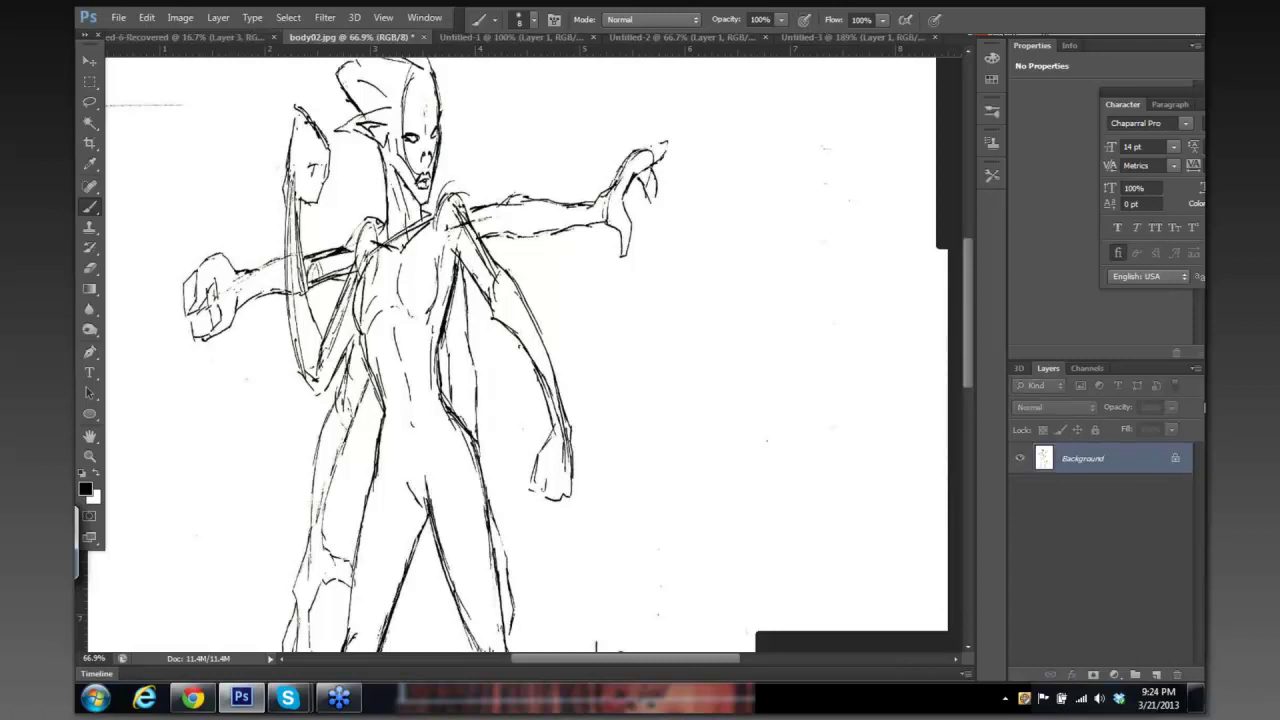
# Step: Duplicate the Background twice to create Background copy and Background copy 2
pyautogui.click(1194, 369)
pyautogui.click(1114, 326)
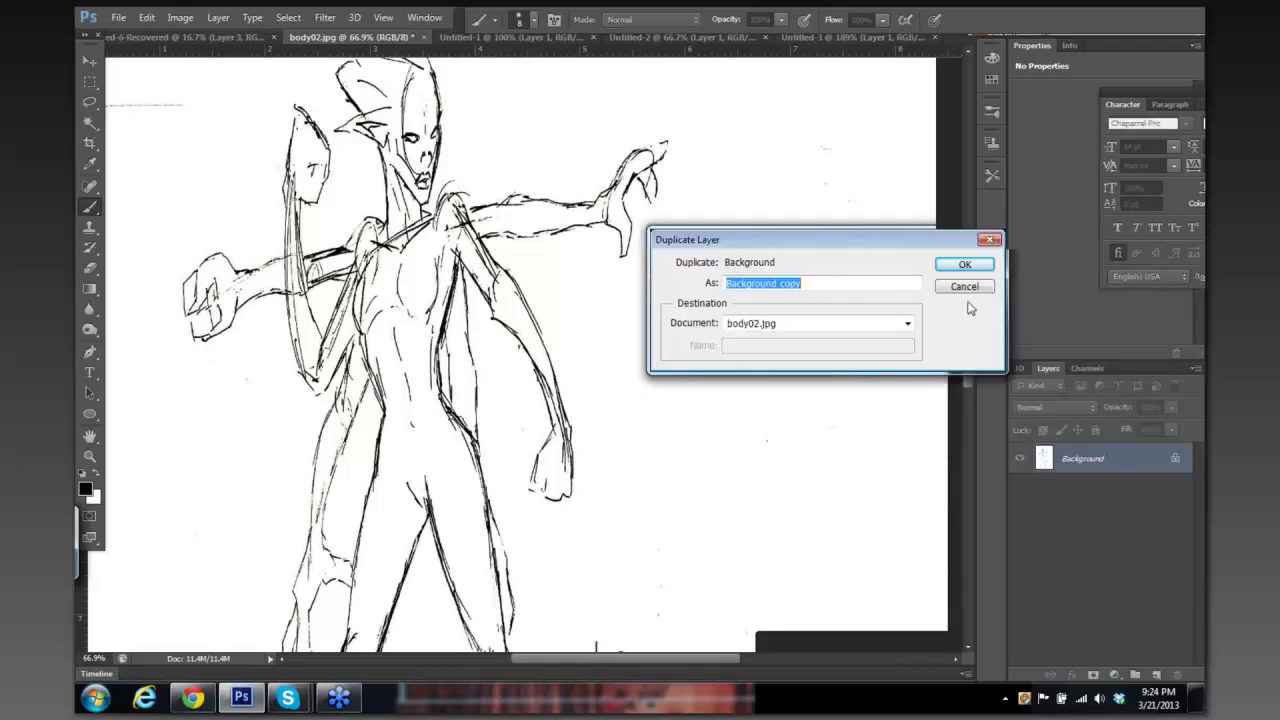
pyautogui.click(956, 267)
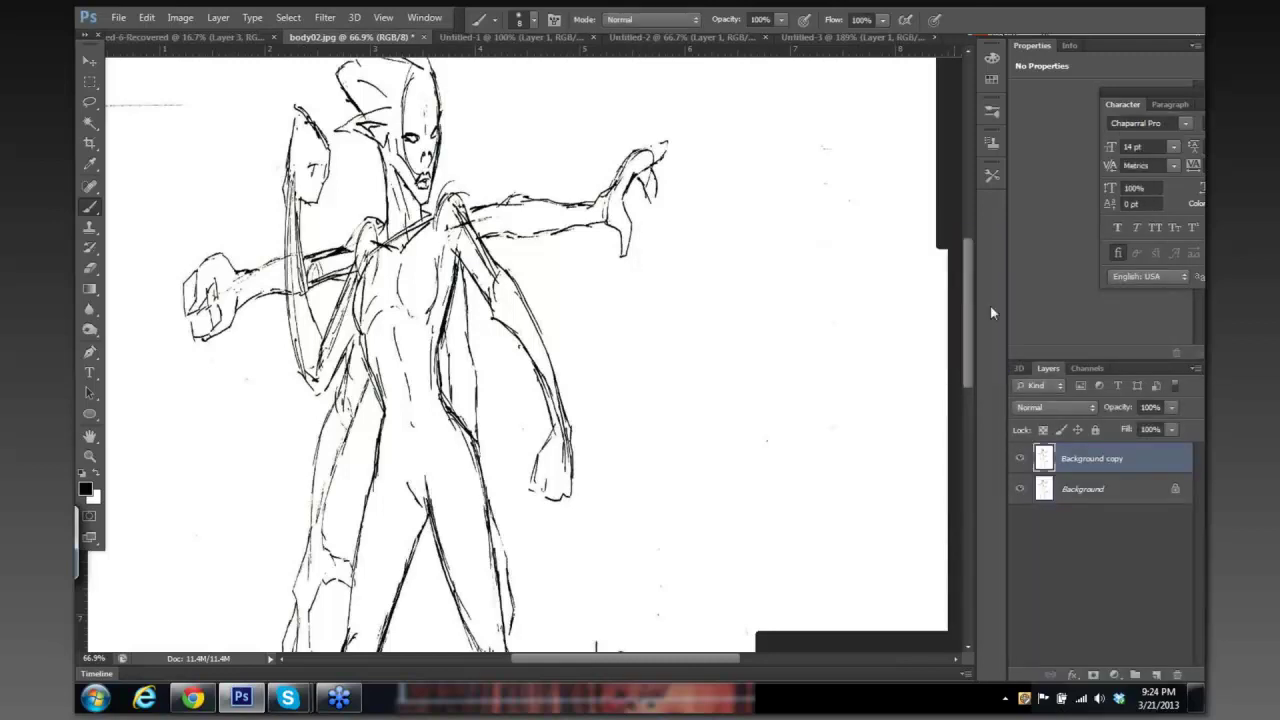
pyautogui.click(1196, 369)
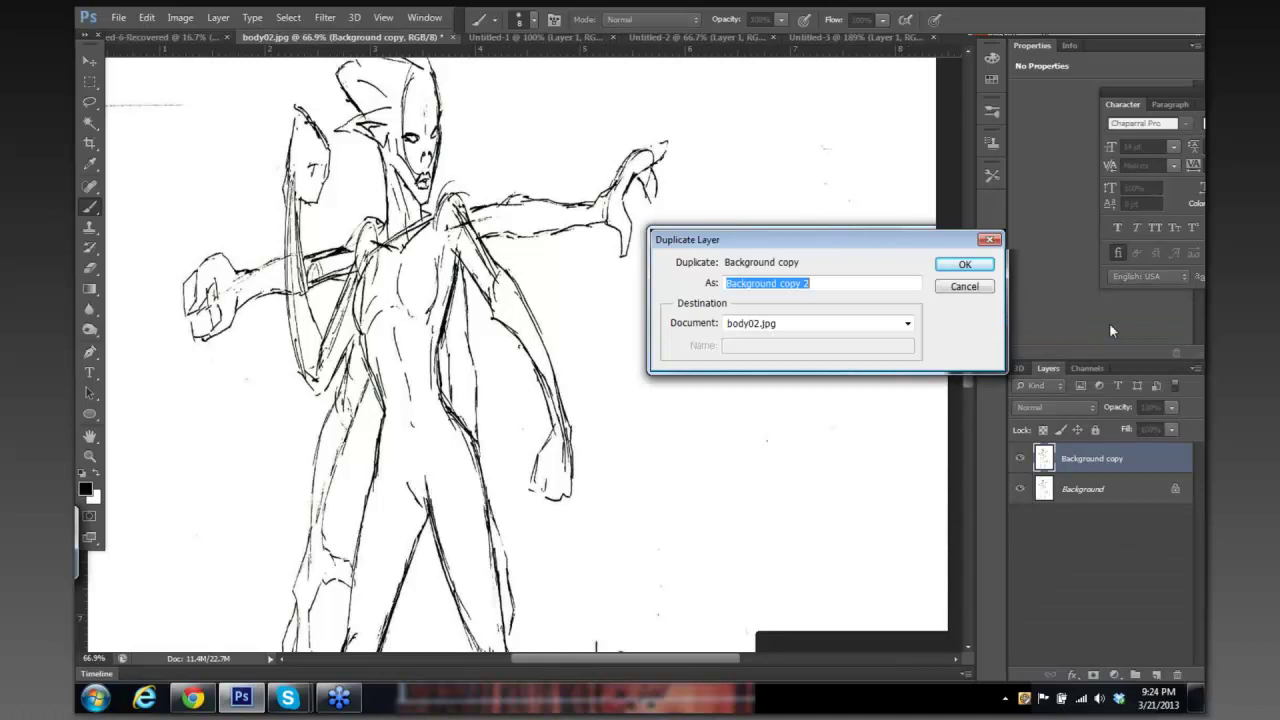
pyautogui.click(967, 265)
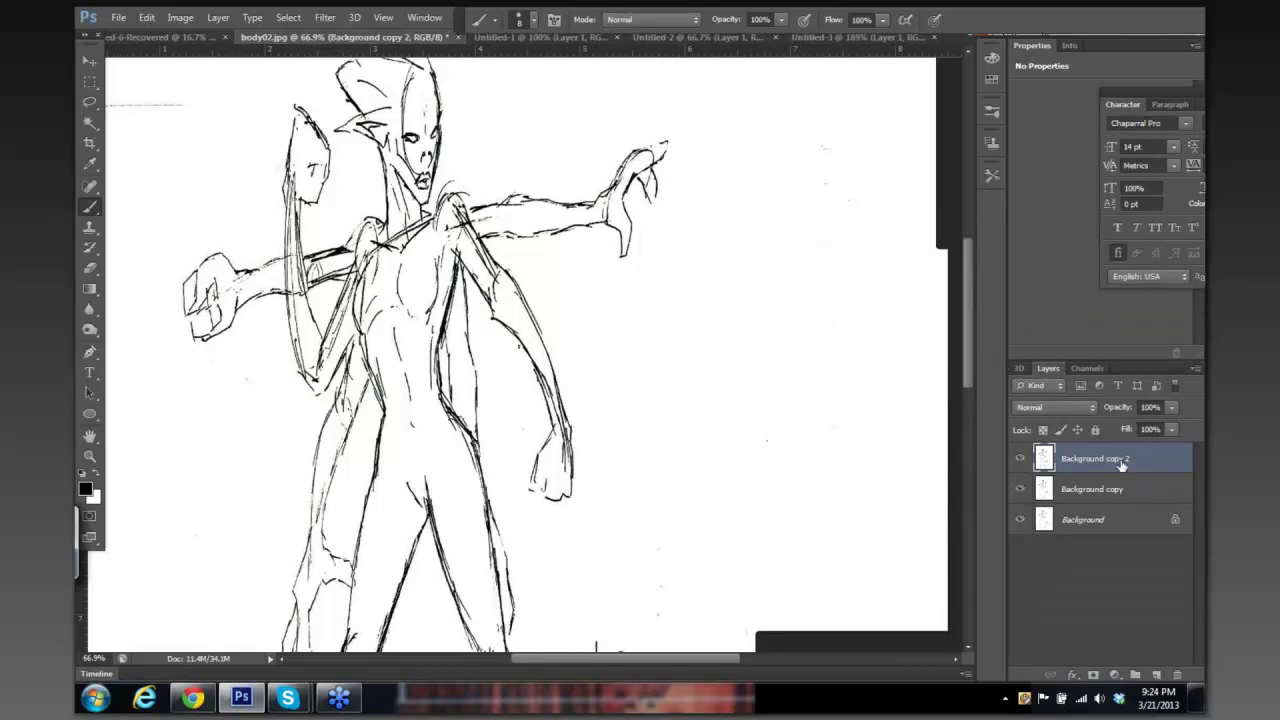
# Step: Add empty Layer 1 above Background copy, set Background copy 2 to Multiply, and select Layer 1
pyautogui.click(1117, 490)
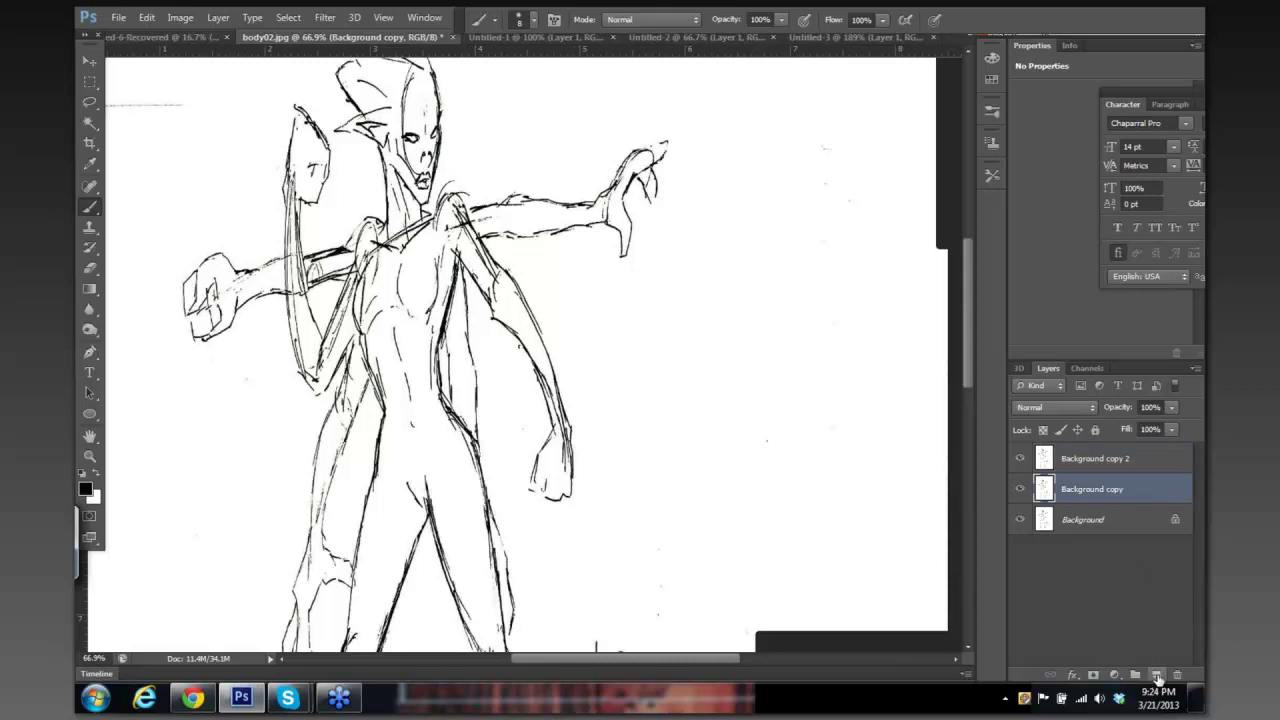
pyautogui.click(1156, 675)
pyautogui.click(1100, 460)
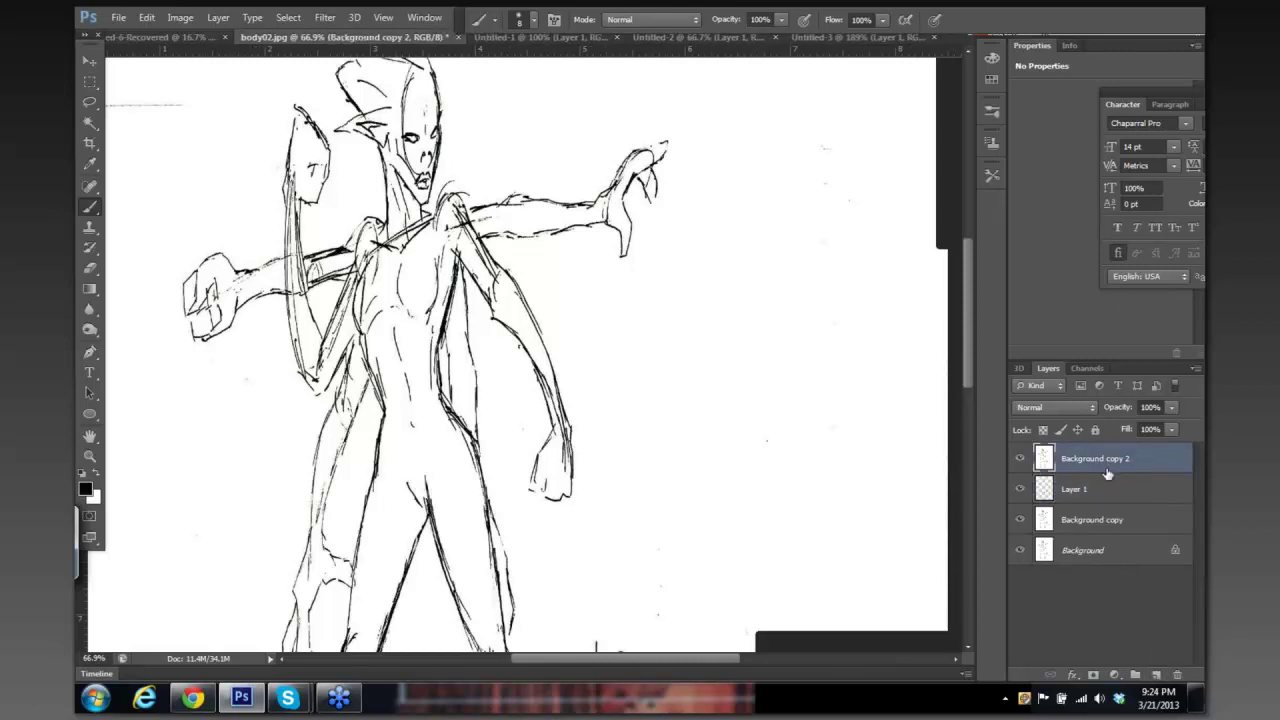
pyautogui.click(1075, 409)
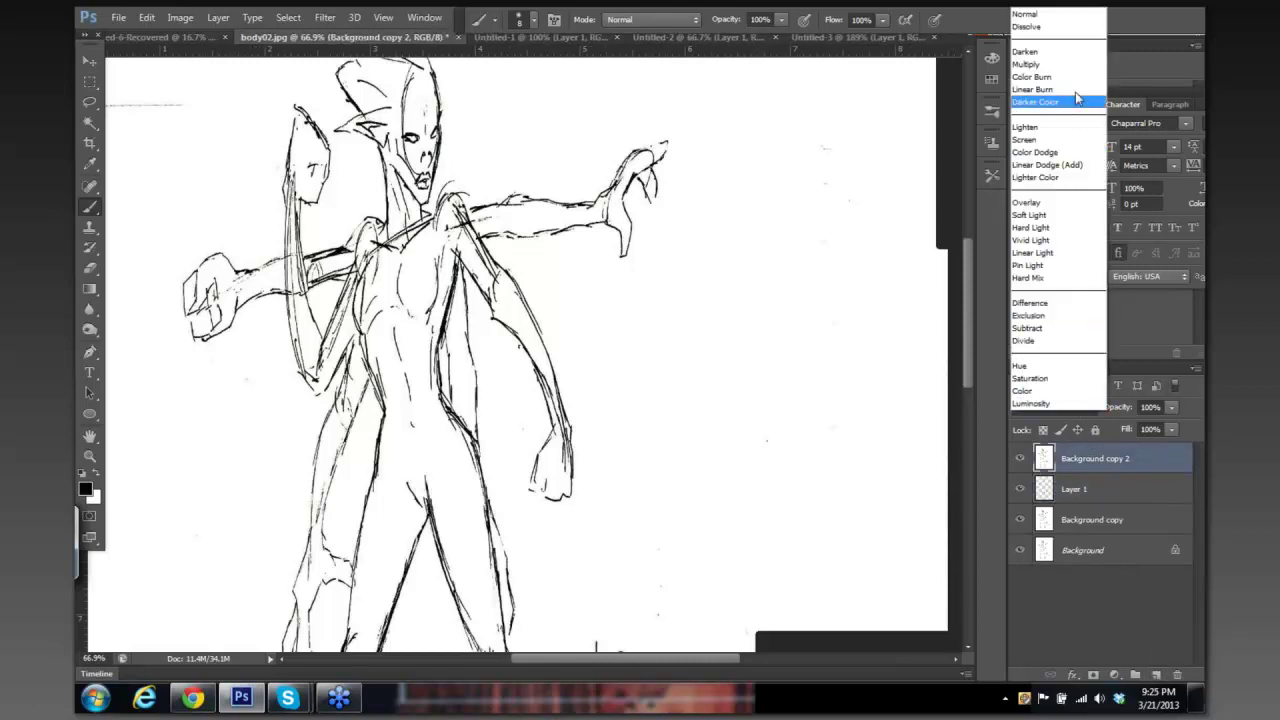
pyautogui.click(1047, 66)
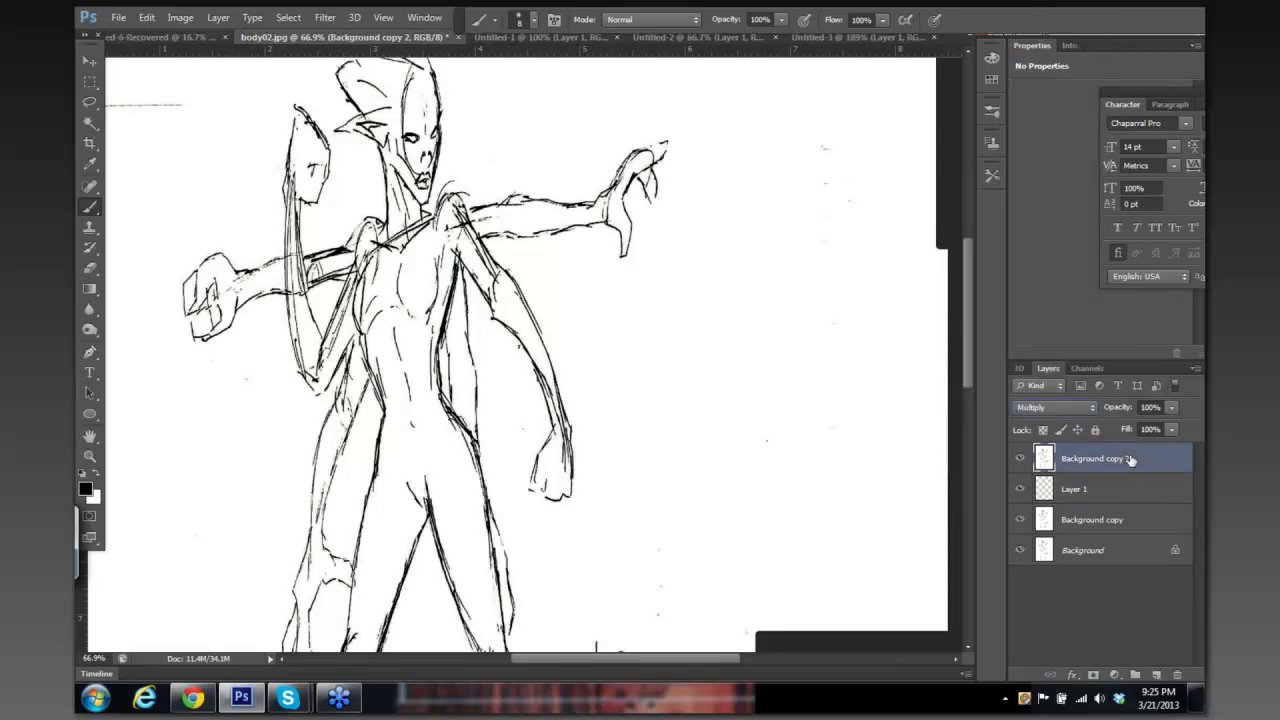
pyautogui.click(1120, 490)
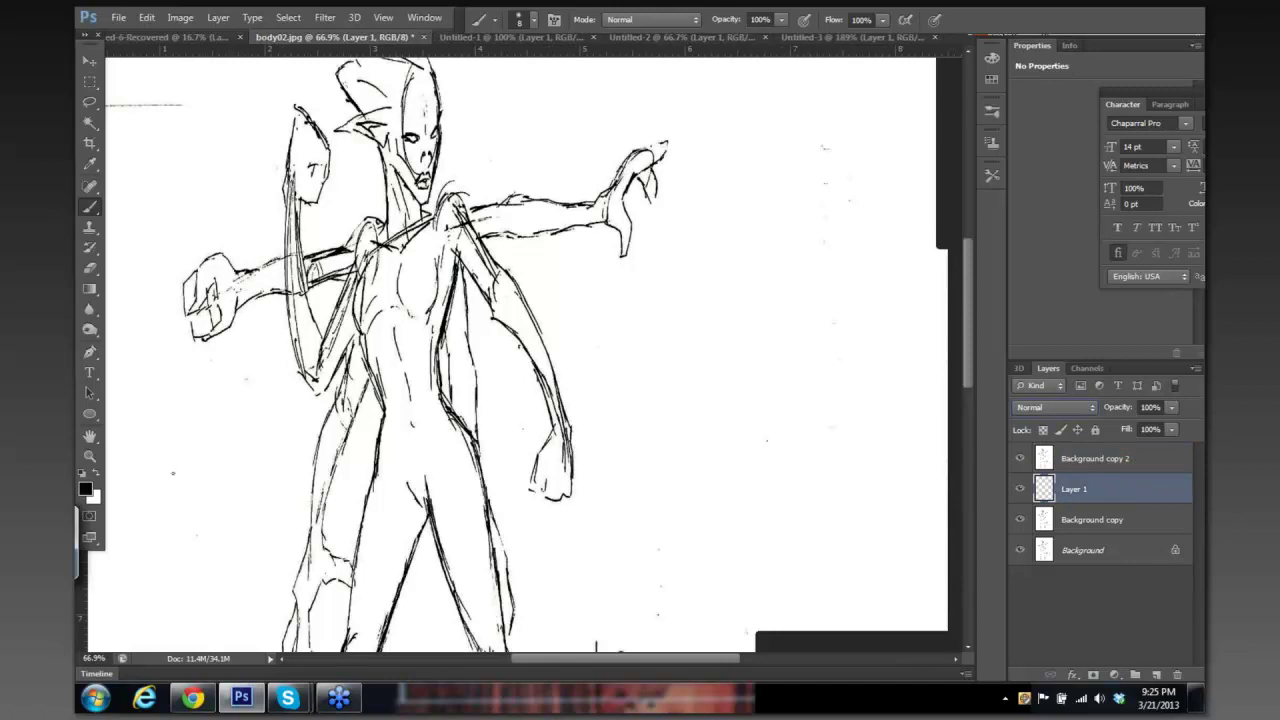
# Step: Set the foreground colour to bright cyan-blue (1694d5) and zoom out to the whole page
pyautogui.click(85, 489)
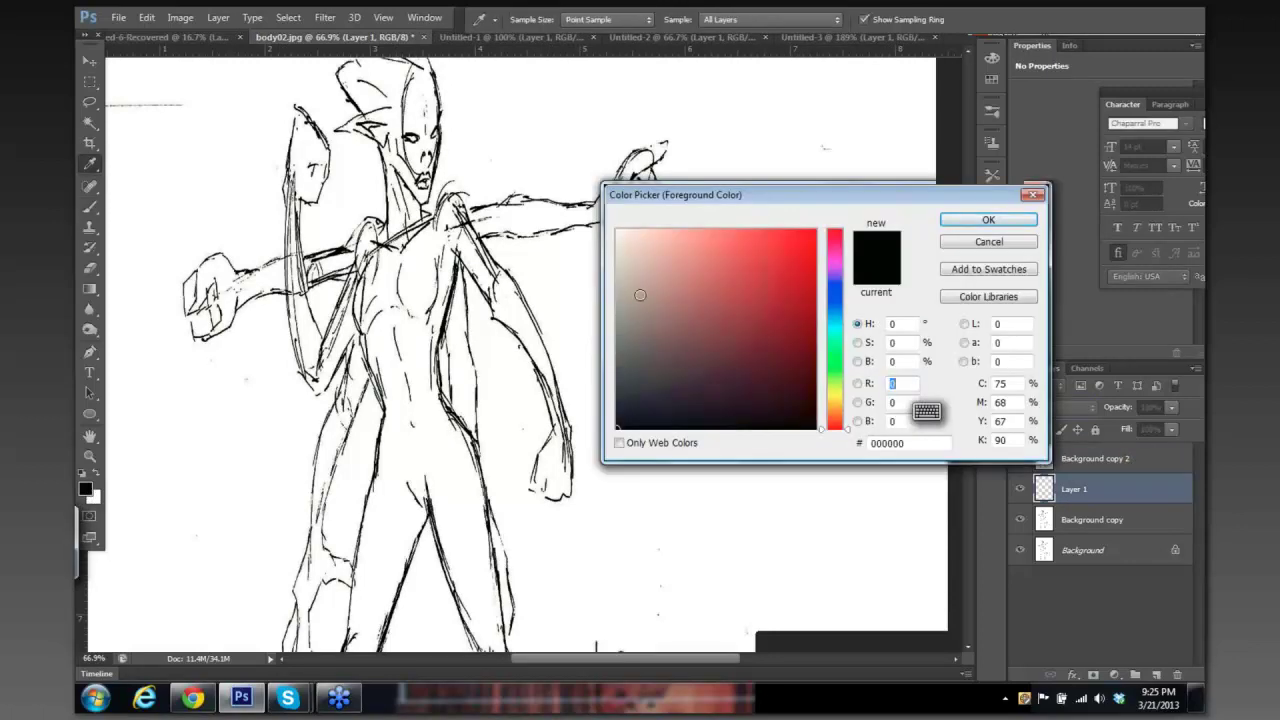
pyautogui.click(836, 318)
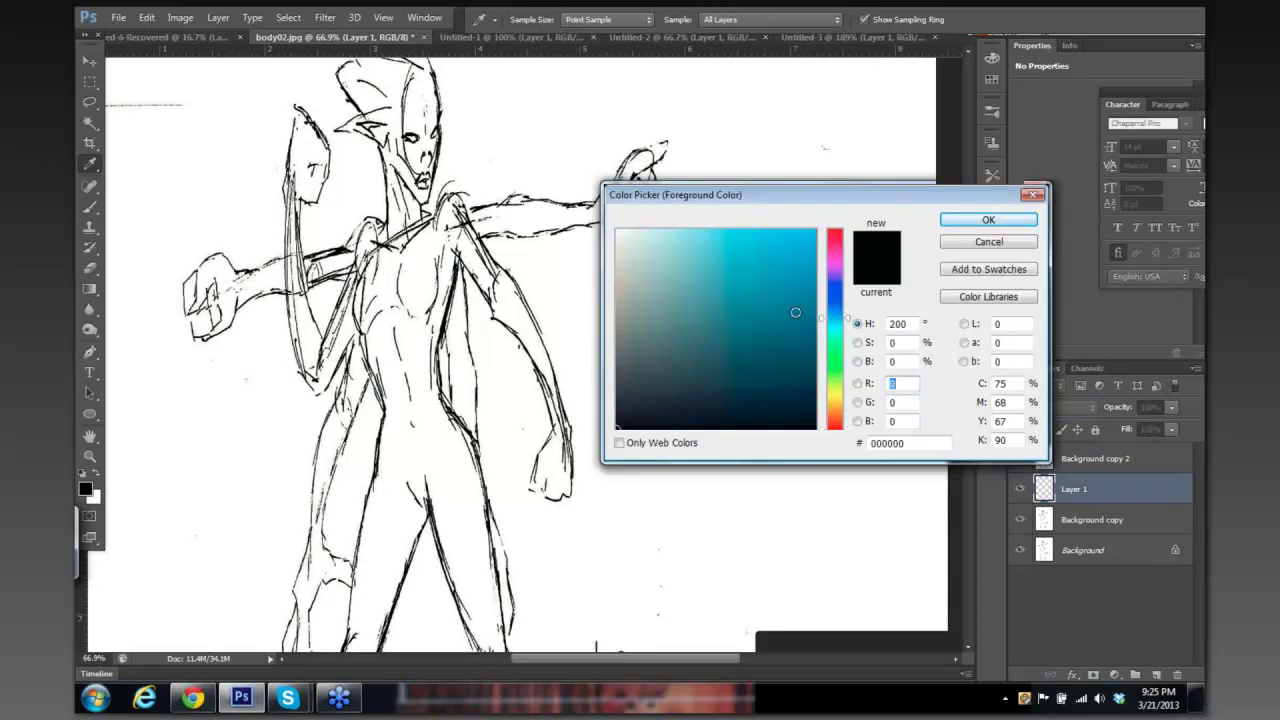
pyautogui.click(792, 336)
pyautogui.click(800, 262)
pyautogui.click(988, 219)
pyautogui.moveTo(712, 311)
pyautogui.mouseDown()
pyautogui.moveTo(654, 317)
pyautogui.moveTo(688, 273)
pyautogui.moveTo(705, 300)
pyautogui.moveTo(755, 300)
pyautogui.mouseUp()
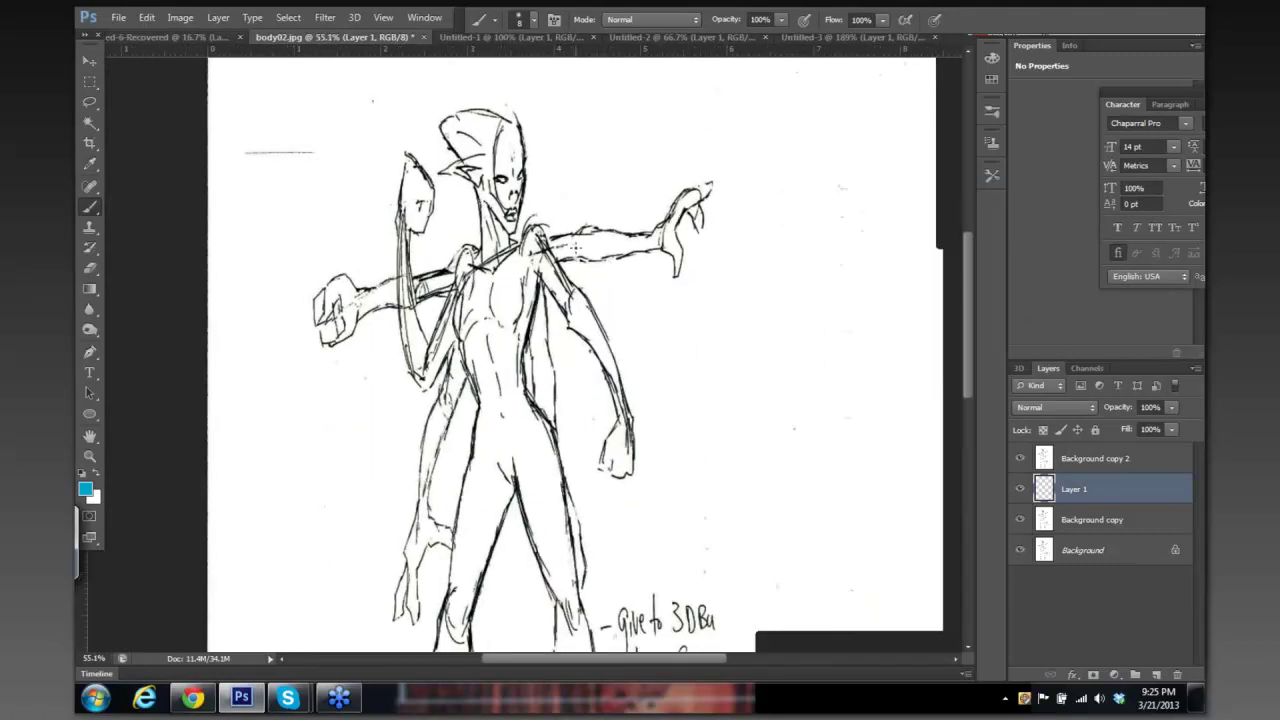
# Step: With a size-20 brush, trace the neck, arms, shoulder, shield edge and head in blue
pyautogui.press(']')
pyautogui.press(']')
pyautogui.press(']')
pyautogui.scroll(2, 556, 250)
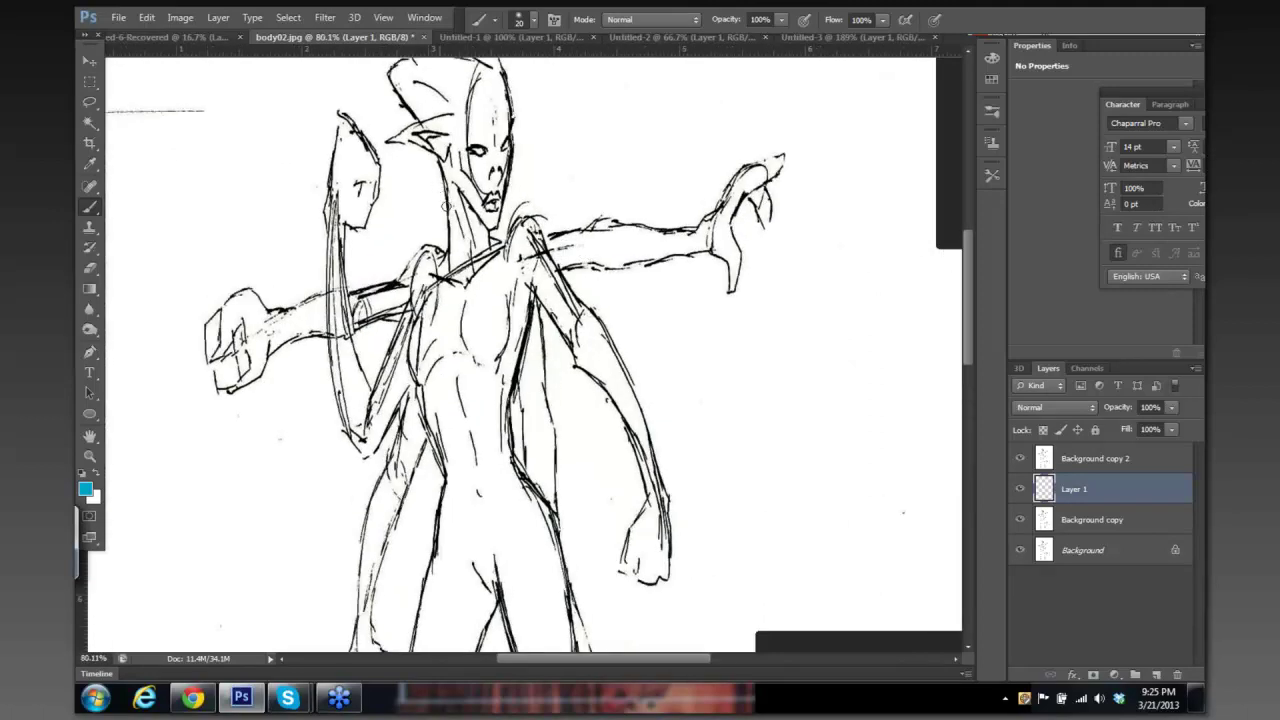
pyautogui.moveTo(442, 192)
pyautogui.mouseDown()
pyautogui.moveTo(450, 265)
pyautogui.moveTo(535, 215)
pyautogui.moveTo(556, 229)
pyautogui.mouseUp()
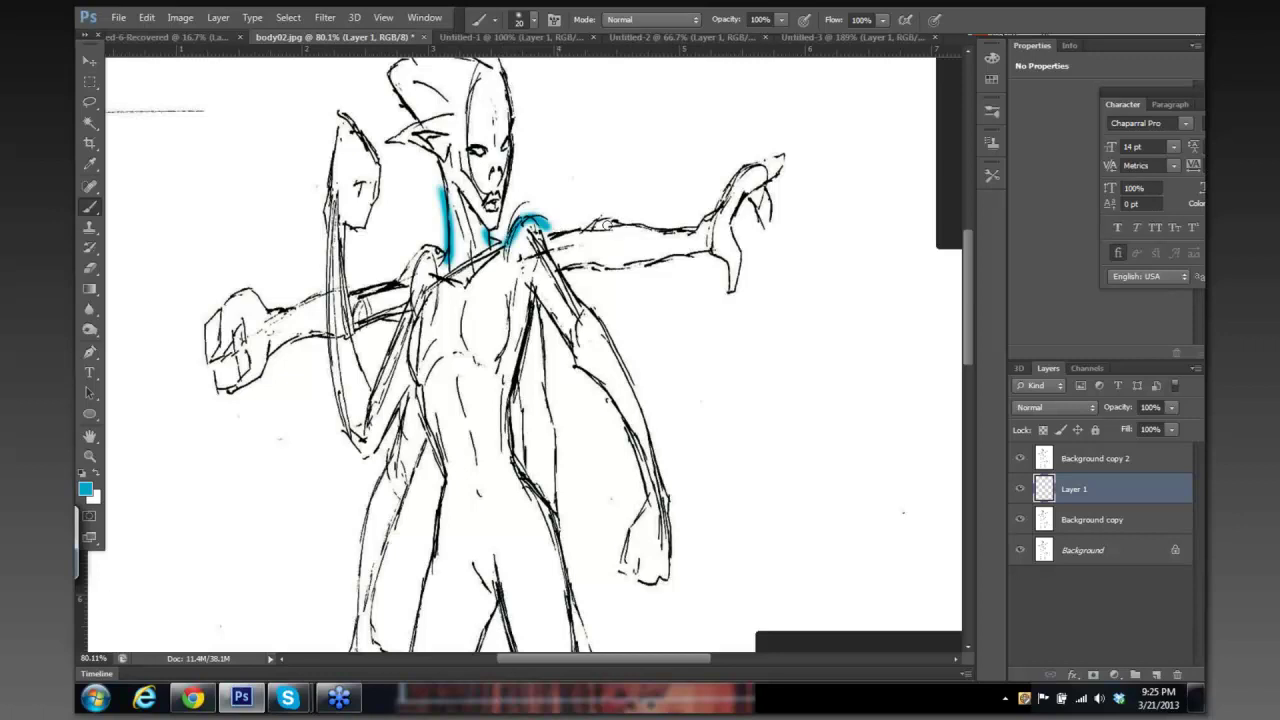
pyautogui.moveTo(552, 230)
pyautogui.mouseDown()
pyautogui.moveTo(610, 220)
pyautogui.moveTo(740, 285)
pyautogui.moveTo(572, 265)
pyautogui.moveTo(540, 292)
pyautogui.moveTo(510, 470)
pyautogui.mouseUp()
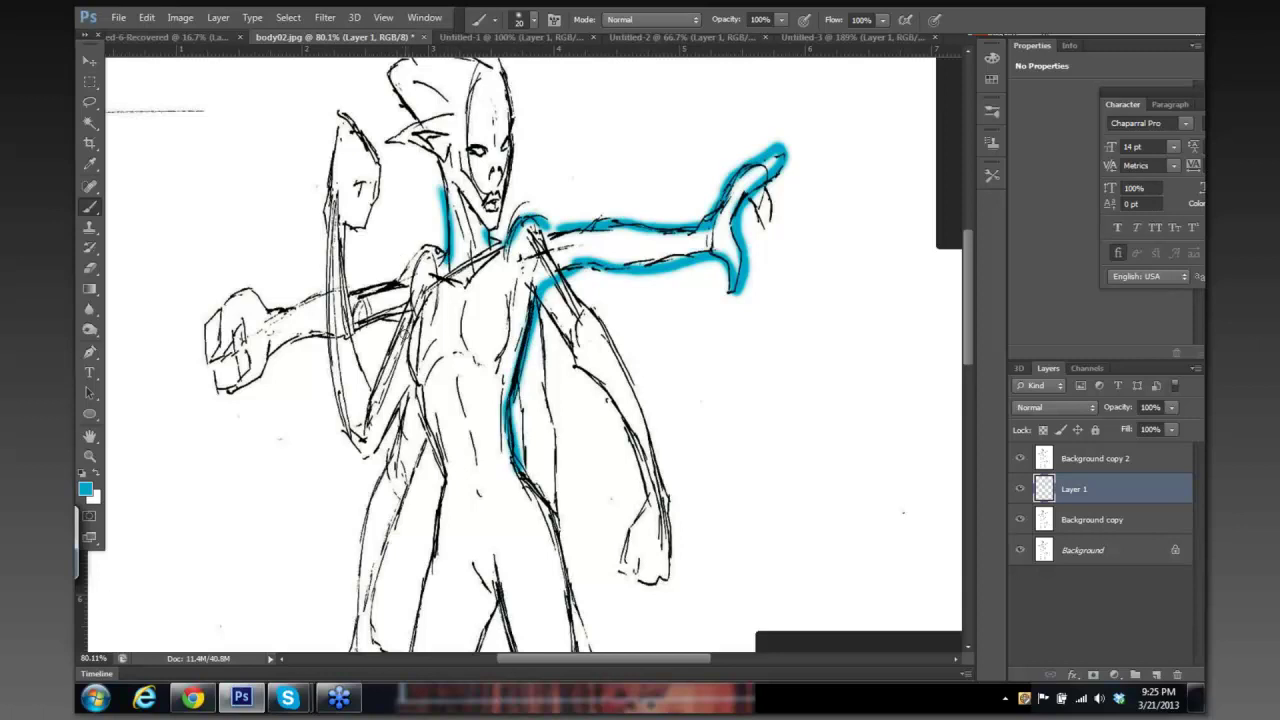
pyautogui.moveTo(444, 242)
pyautogui.mouseDown()
pyautogui.moveTo(418, 250)
pyautogui.moveTo(370, 406)
pyautogui.mouseUp()
pyautogui.moveTo(345, 262)
pyautogui.mouseDown()
pyautogui.moveTo(343, 238)
pyautogui.moveTo(372, 392)
pyautogui.mouseUp()
pyautogui.moveTo(324, 218); pyautogui.dragTo(326, 192)
pyautogui.moveTo(328, 283)
pyautogui.mouseDown()
pyautogui.moveTo(332, 361)
pyautogui.moveTo(363, 453)
pyautogui.moveTo(392, 394)
pyautogui.mouseUp()
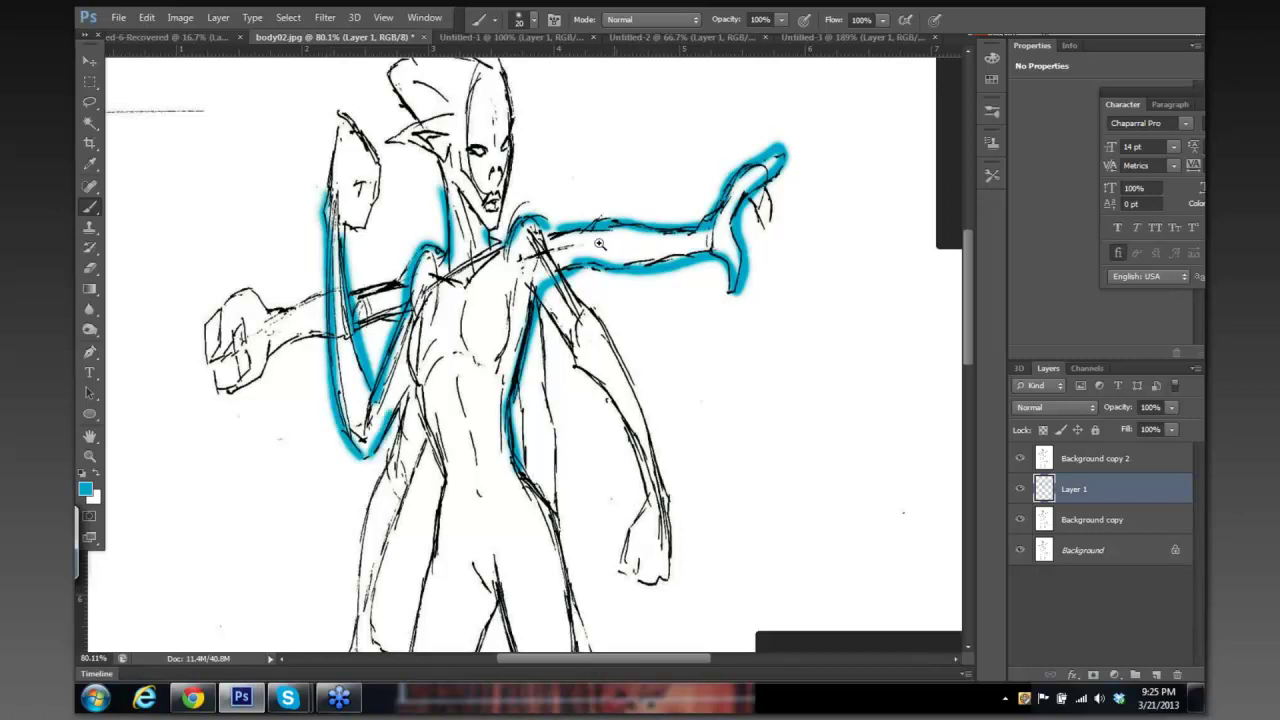
pyautogui.scroll(-1, 613, 235)
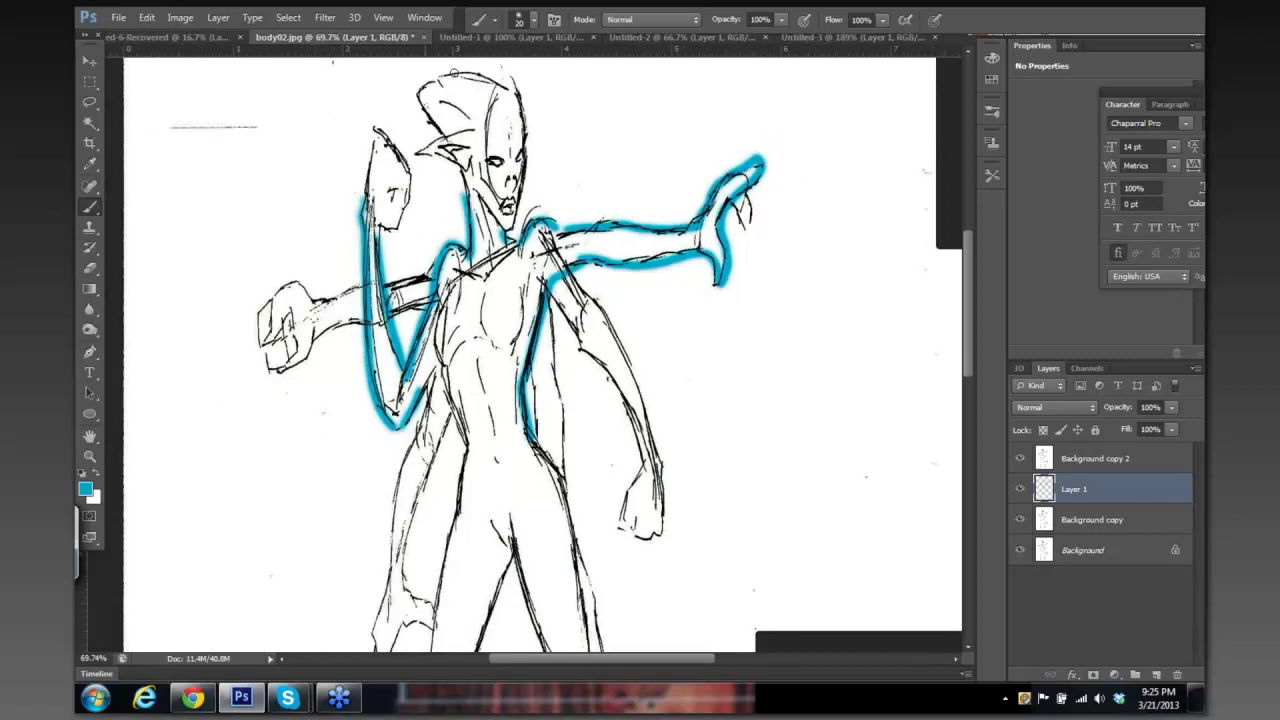
pyautogui.moveTo(418, 96); pyautogui.dragTo(523, 212)
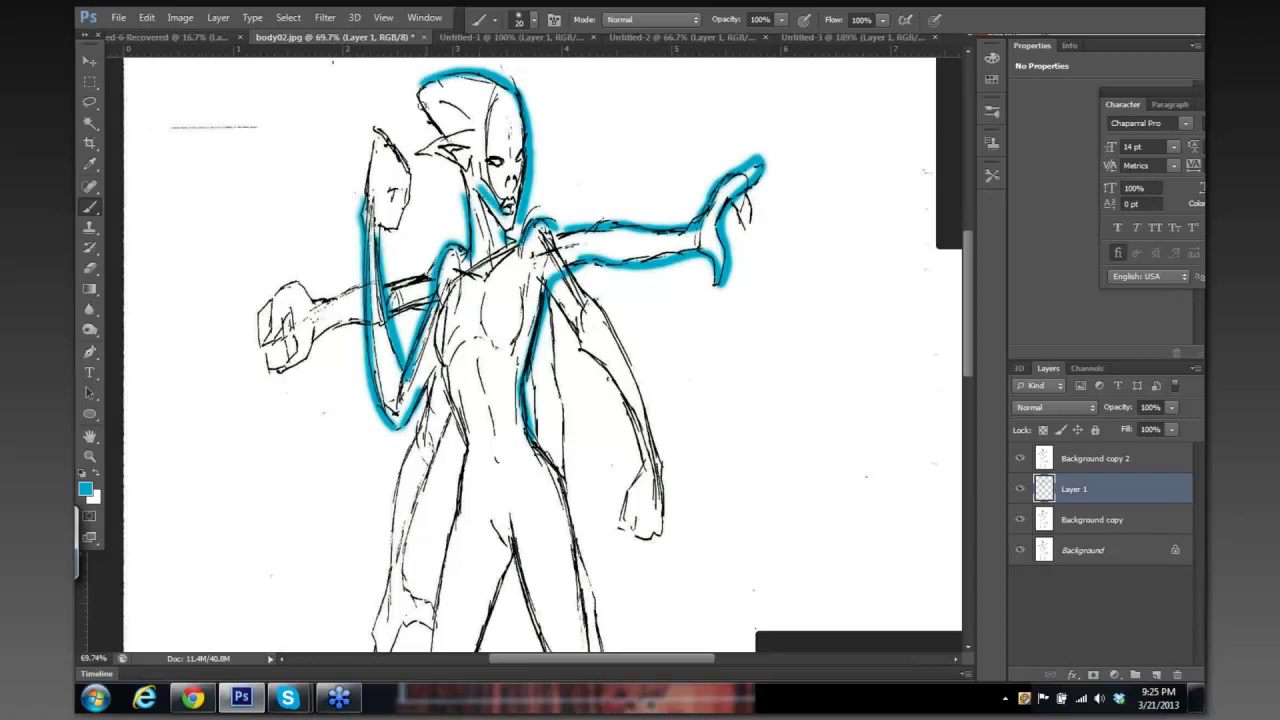
pyautogui.moveTo(416, 93); pyautogui.dragTo(470, 190)
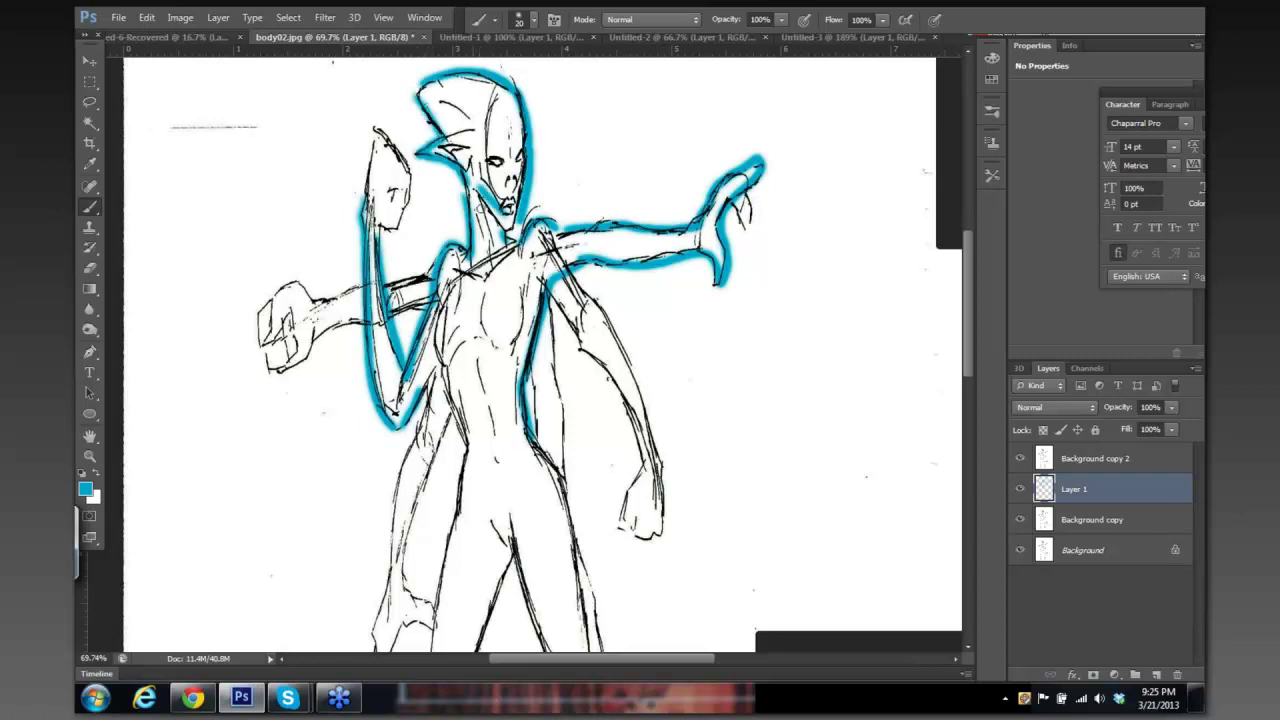
# Step: Trace the inner torso line, the back of the foot and the front of the shin
pyautogui.moveTo(566, 288); pyautogui.dragTo(560, 246)
pyautogui.moveTo(436, 325)
pyautogui.mouseDown()
pyautogui.moveTo(464, 400)
pyautogui.moveTo(448, 189)
pyautogui.moveTo(381, 515)
pyautogui.moveTo(426, 331)
pyautogui.moveTo(381, 592)
pyautogui.moveTo(476, 449)
pyautogui.moveTo(448, 549)
pyautogui.moveTo(490, 412)
pyautogui.mouseUp()
pyautogui.moveTo(563, 337); pyautogui.dragTo(518, 408)
pyautogui.moveTo(440, 480)
pyautogui.mouseDown()
pyautogui.moveTo(452, 415)
pyautogui.moveTo(505, 296)
pyautogui.moveTo(505, 252)
pyautogui.mouseUp()
pyautogui.moveTo(548, 200)
pyautogui.mouseDown()
pyautogui.moveTo(488, 262)
pyautogui.moveTo(503, 302)
pyautogui.moveTo(506, 172)
pyautogui.moveTo(578, 325)
pyautogui.mouseUp()
pyautogui.moveTo(601, 216); pyautogui.dragTo(590, 296)
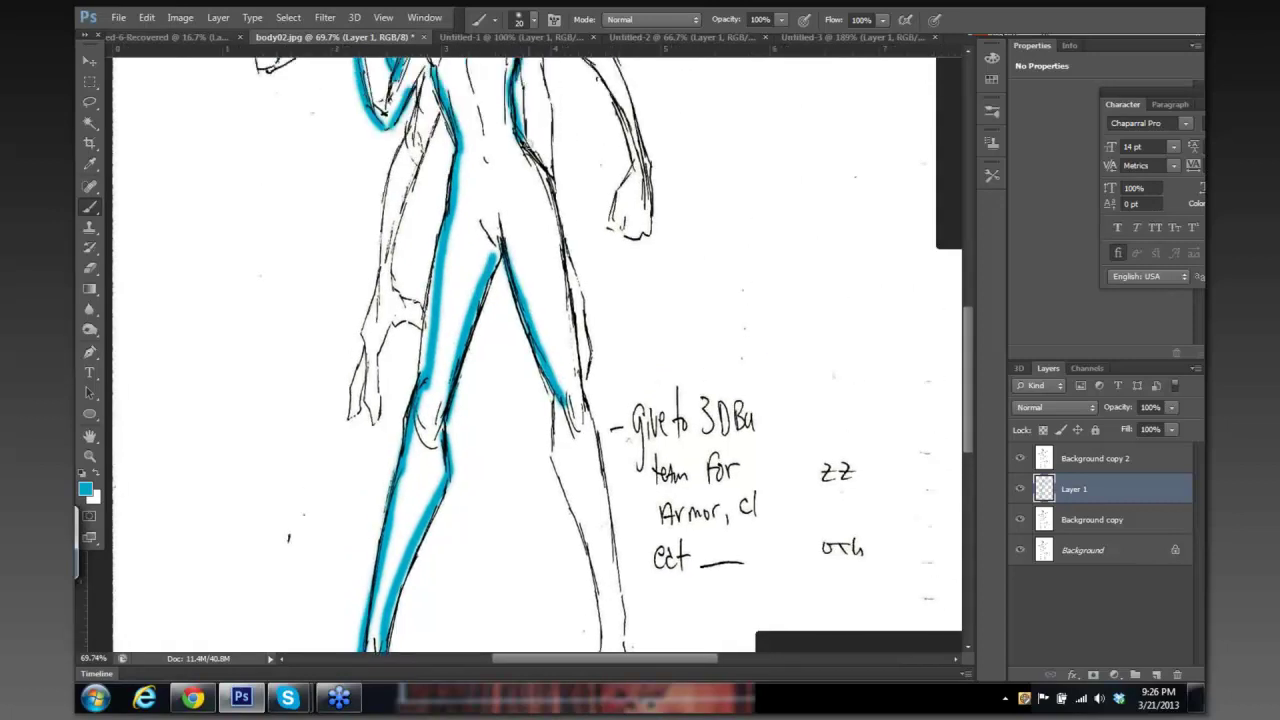
# Step: Trace the outer thigh and the inner and outer lower legs down to the toe
pyautogui.moveTo(532, 146)
pyautogui.mouseDown()
pyautogui.moveTo(571, 232)
pyautogui.moveTo(594, 407)
pyautogui.mouseUp()
pyautogui.moveTo(631, 291); pyautogui.dragTo(589, 189)
pyautogui.moveTo(510, 292); pyautogui.dragTo(525, 395)
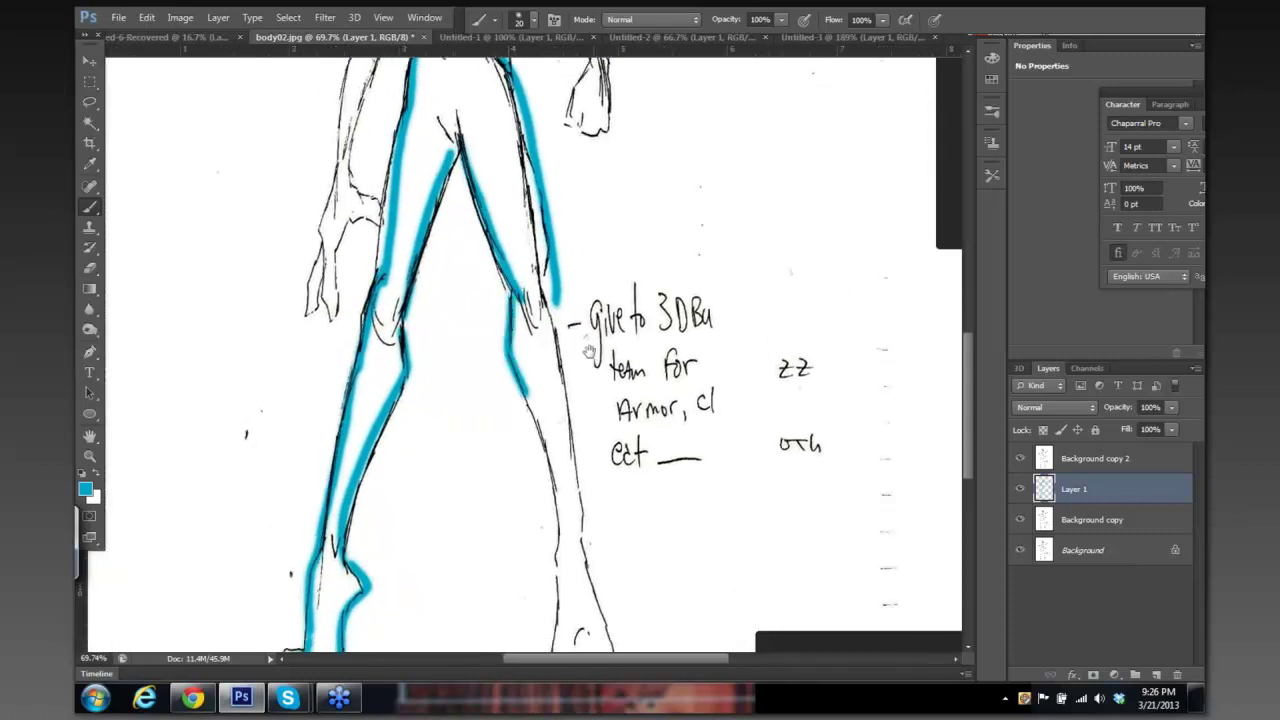
pyautogui.moveTo(590, 352); pyautogui.dragTo(584, 312)
pyautogui.moveTo(552, 258); pyautogui.dragTo(586, 512)
pyautogui.moveTo(530, 382)
pyautogui.mouseDown()
pyautogui.moveTo(515, 267)
pyautogui.moveTo(535, 374)
pyautogui.moveTo(535, 470)
pyautogui.moveTo(515, 552)
pyautogui.moveTo(575, 518)
pyautogui.mouseUp()
pyautogui.moveTo(570, 401); pyautogui.dragTo(600, 535)
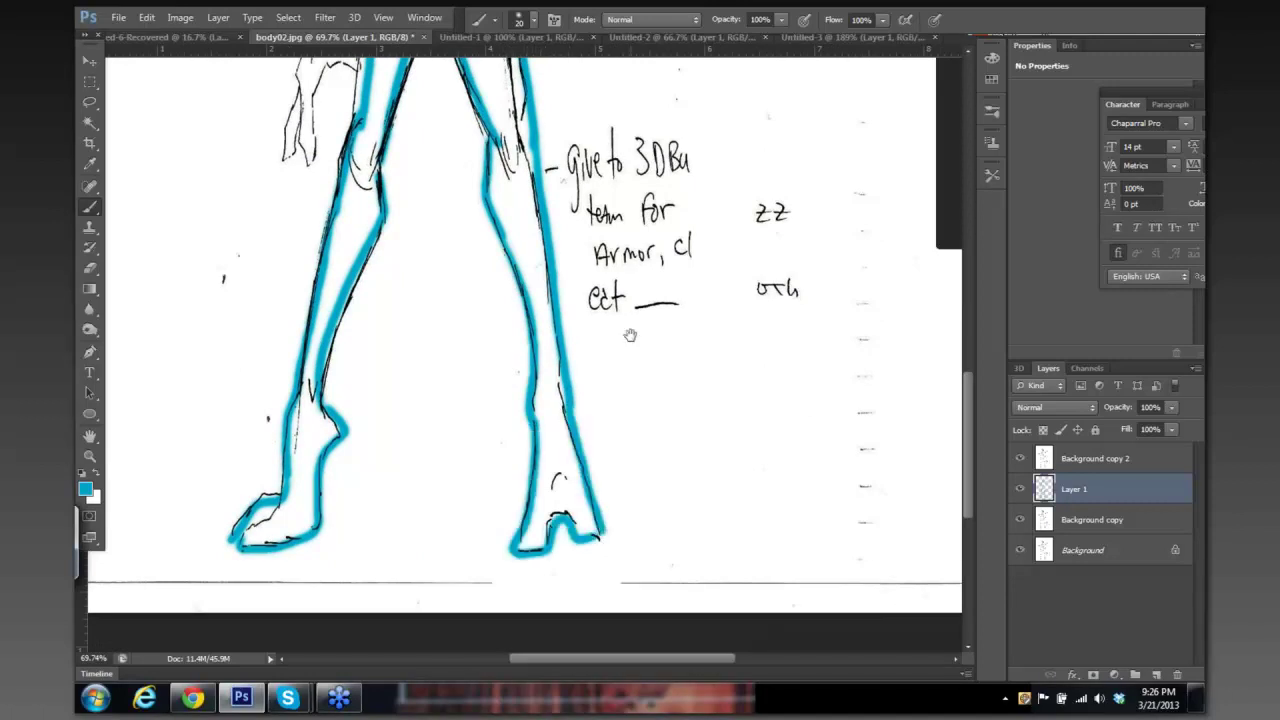
pyautogui.moveTo(646, 407); pyautogui.dragTo(661, 533)
pyautogui.scroll(-3, 661, 533)
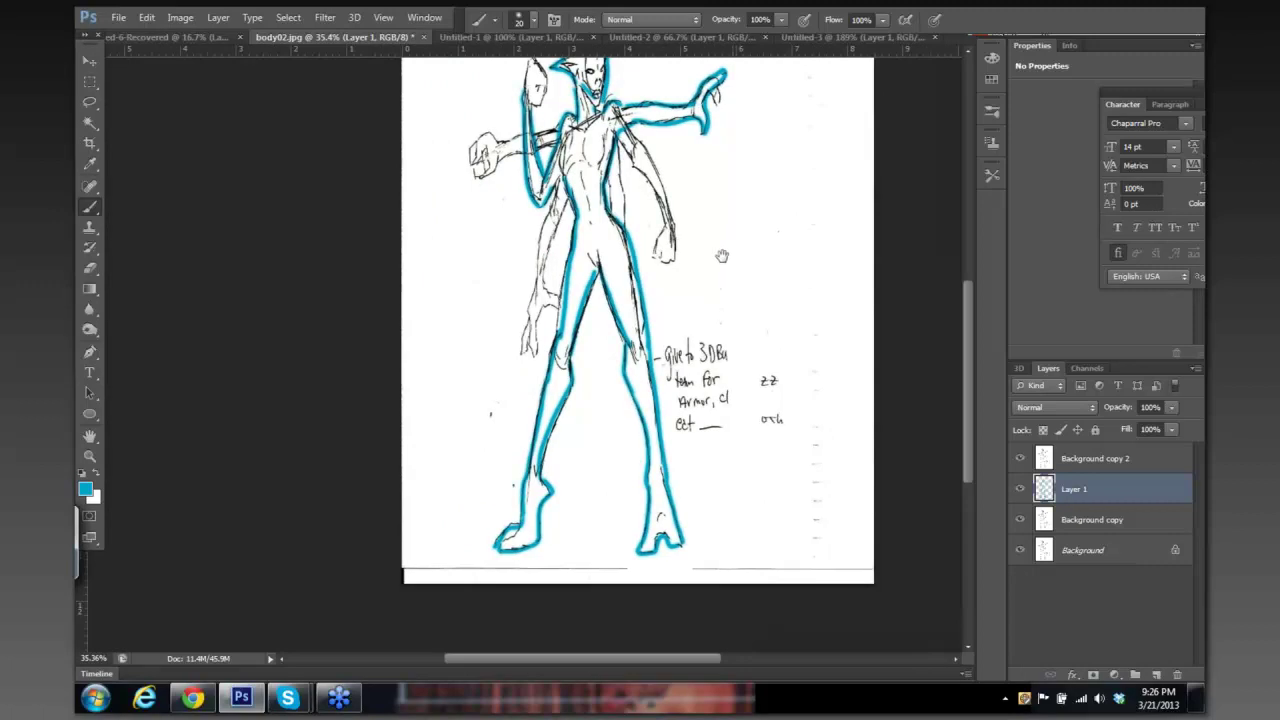
# Step: Hide Background copy 2 and Background, keeping only Background copy visible under the blue outline
pyautogui.click(1020, 458)
pyautogui.click(1020, 520)
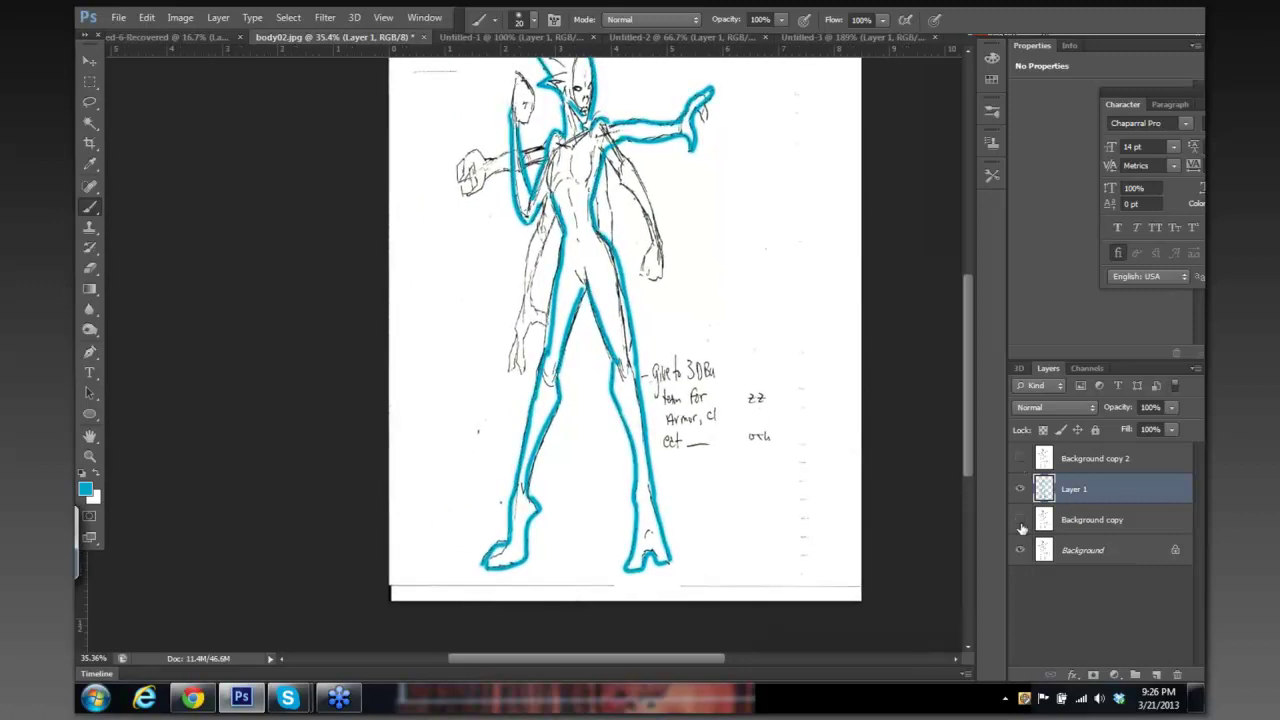
pyautogui.click(1020, 549)
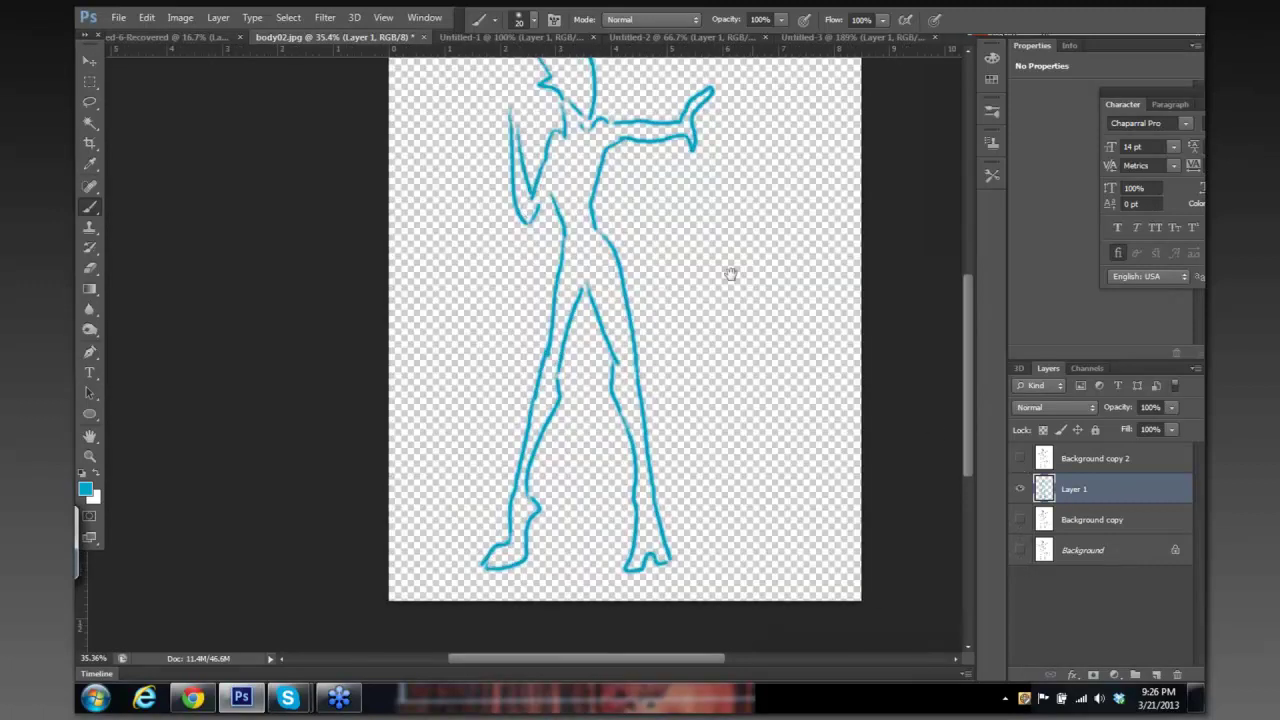
pyautogui.moveTo(715, 276); pyautogui.dragTo(752, 305)
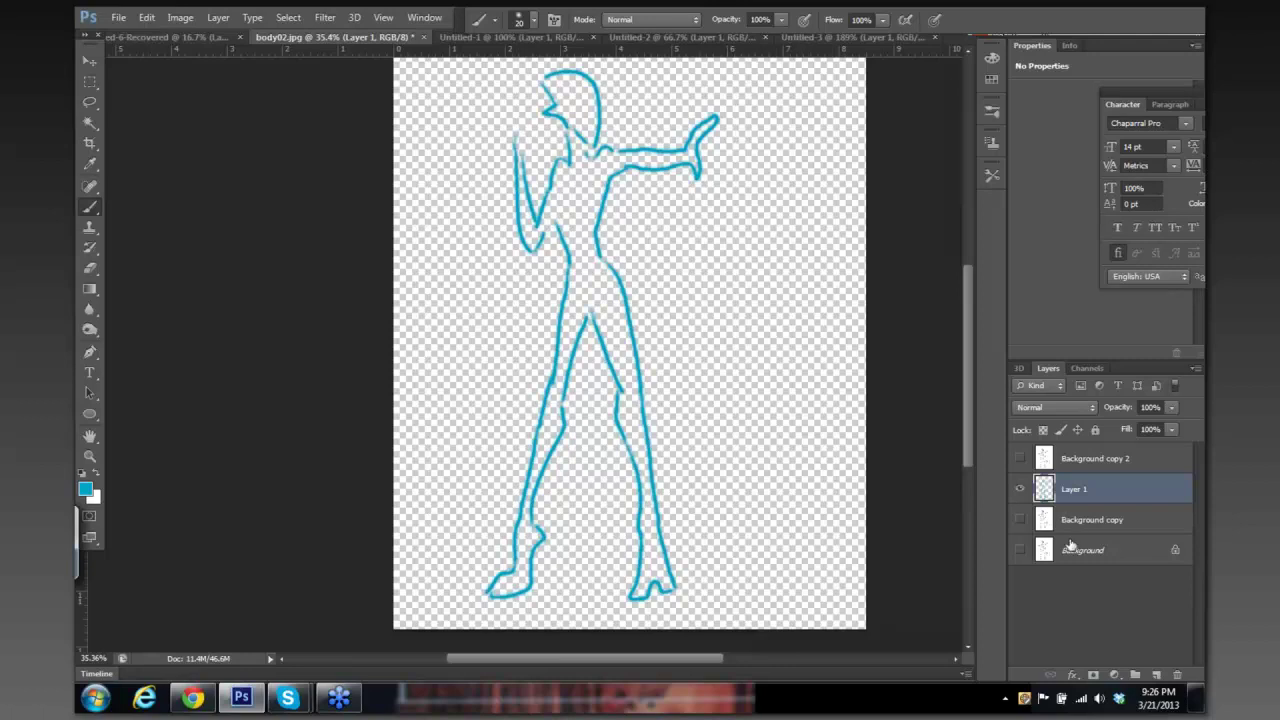
pyautogui.click(1019, 519)
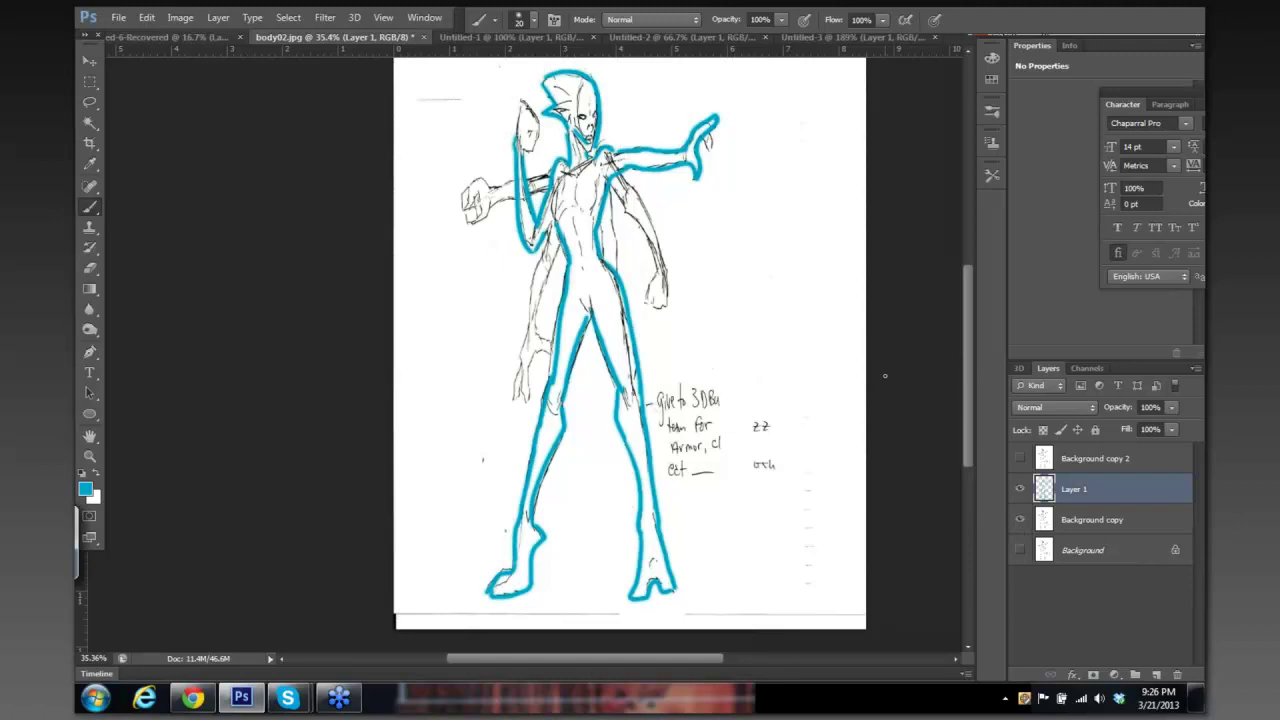
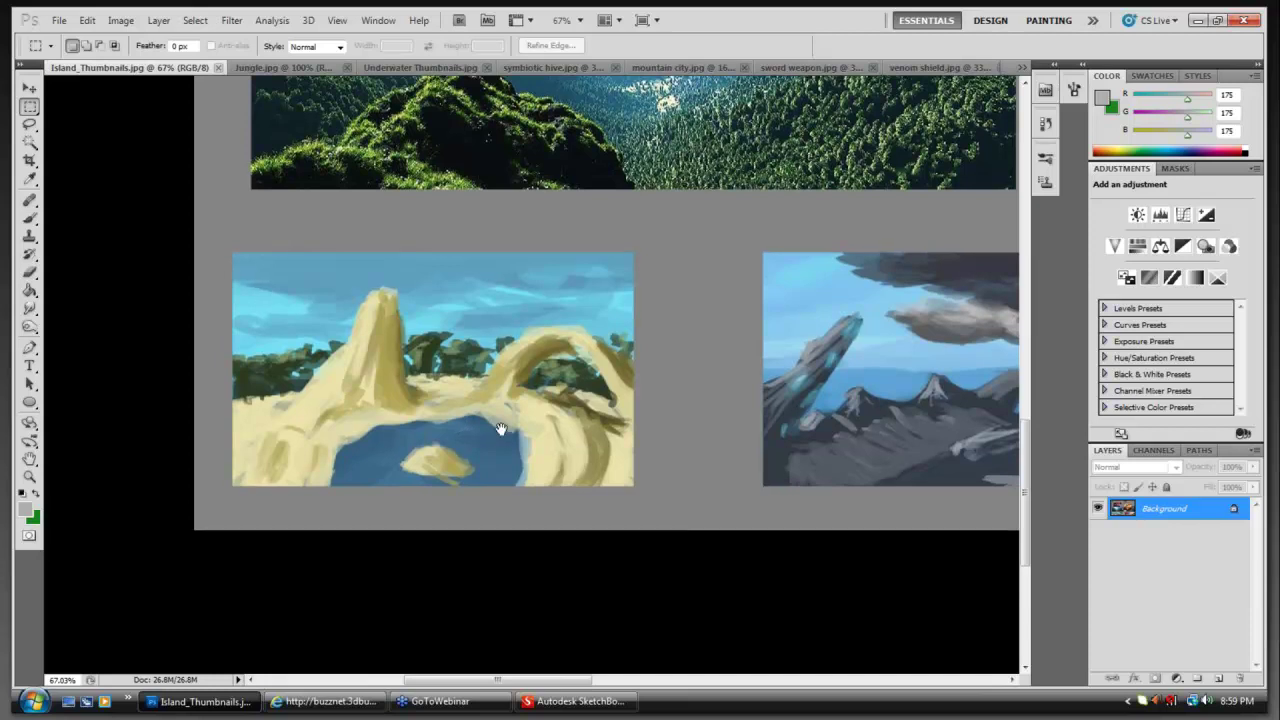
# Step: Pan the Island thumbnails sheet until the blue-grey volcano sketch sits centred
pyautogui.moveTo(499, 431); pyautogui.dragTo(516, 404)
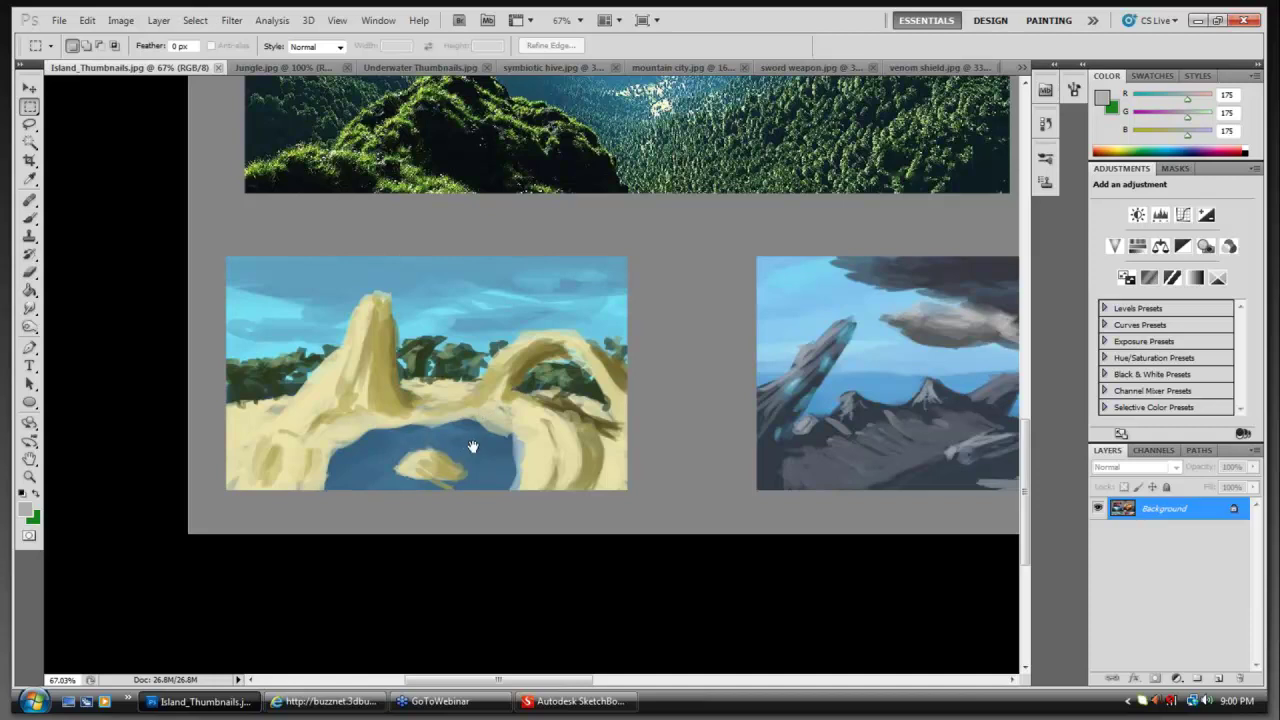
pyautogui.moveTo(514, 436); pyautogui.dragTo(282, 456)
pyautogui.moveTo(466, 451); pyautogui.dragTo(392, 462)
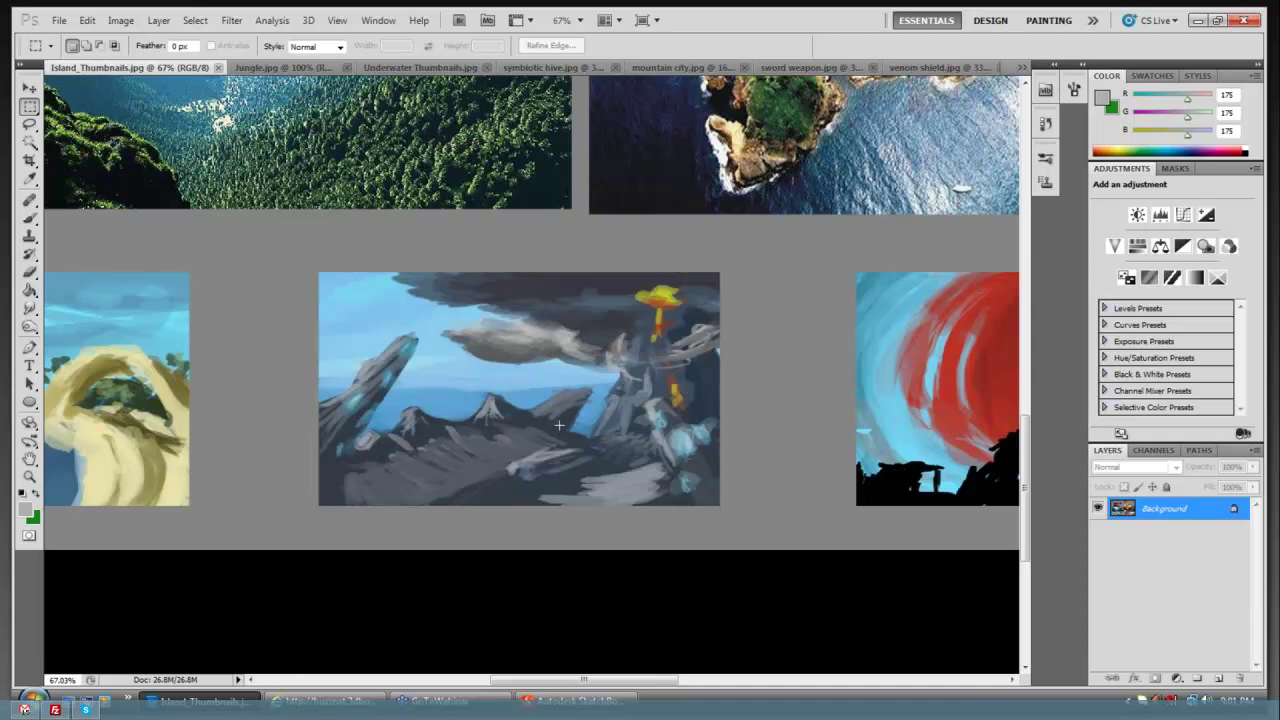
# Step: Space-drag left to centre the red swirling-sky thumbnail with the black silhouette
pyautogui.press('space')
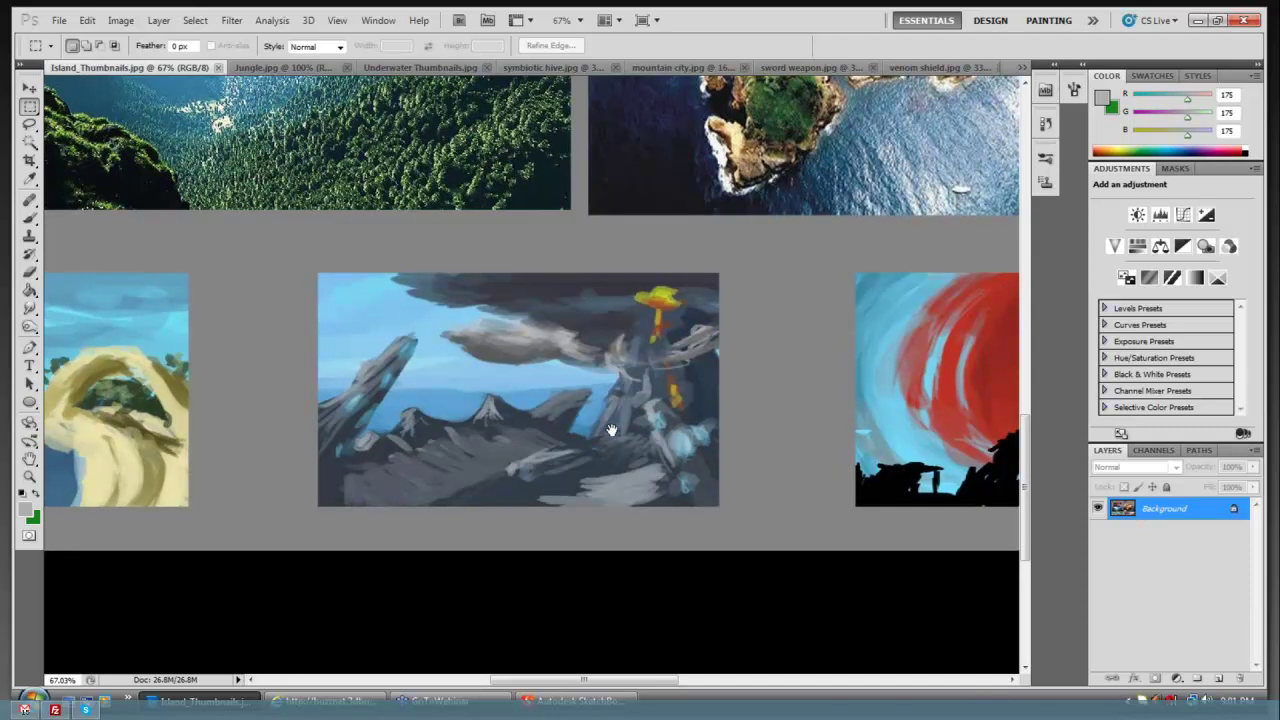
pyautogui.moveTo(609, 430); pyautogui.dragTo(404, 427)
pyautogui.moveTo(590, 433); pyautogui.dragTo(486, 437)
pyautogui.moveTo(735, 414); pyautogui.dragTo(436, 436)
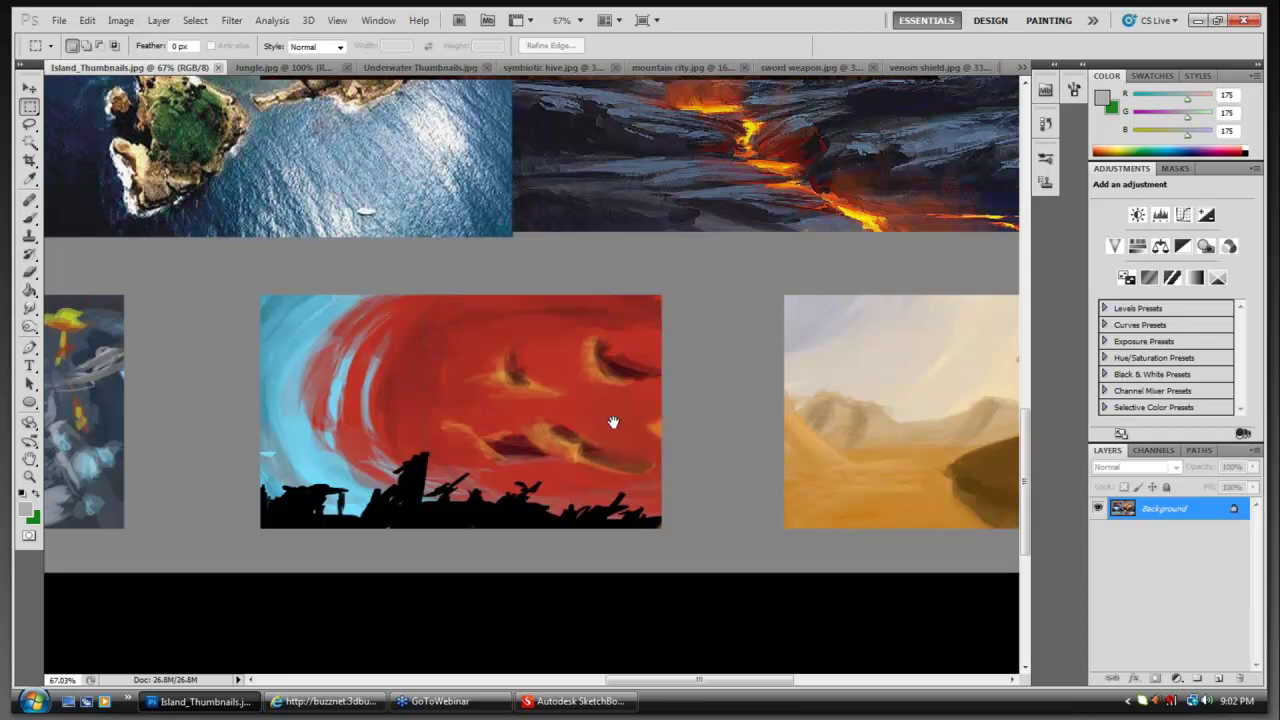
# Step: Pan past the red painting to centre the golden desert thumbnail
pyautogui.moveTo(611, 430); pyautogui.dragTo(371, 437)
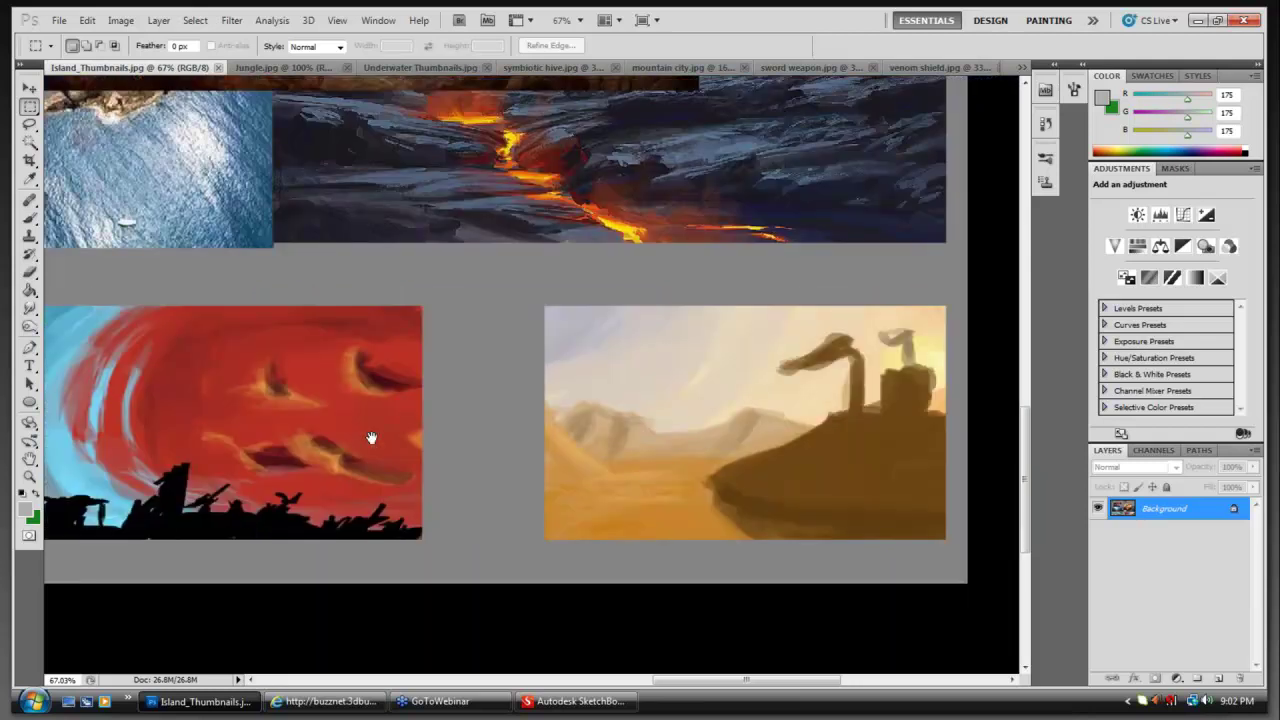
pyautogui.moveTo(586, 437); pyautogui.dragTo(448, 440)
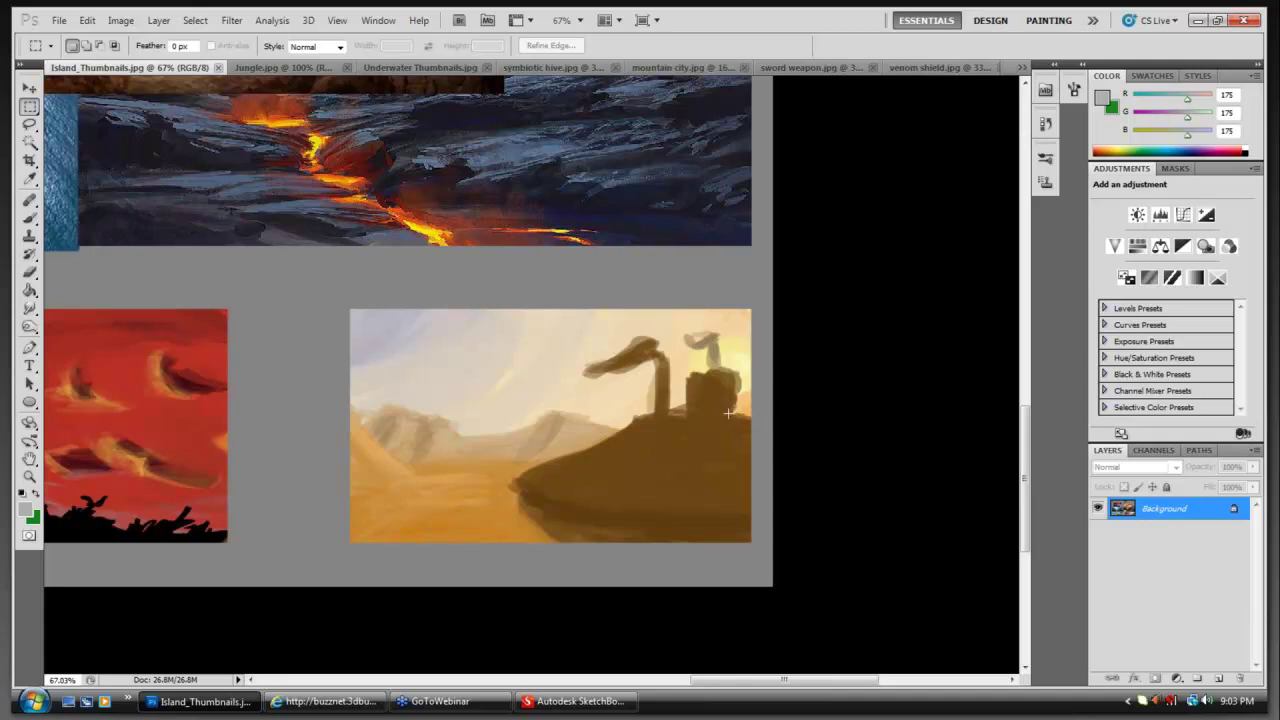
# Step: View the Jungle.jpg document, then switch to the Underwater Thumbnails document
pyautogui.click(290, 68)
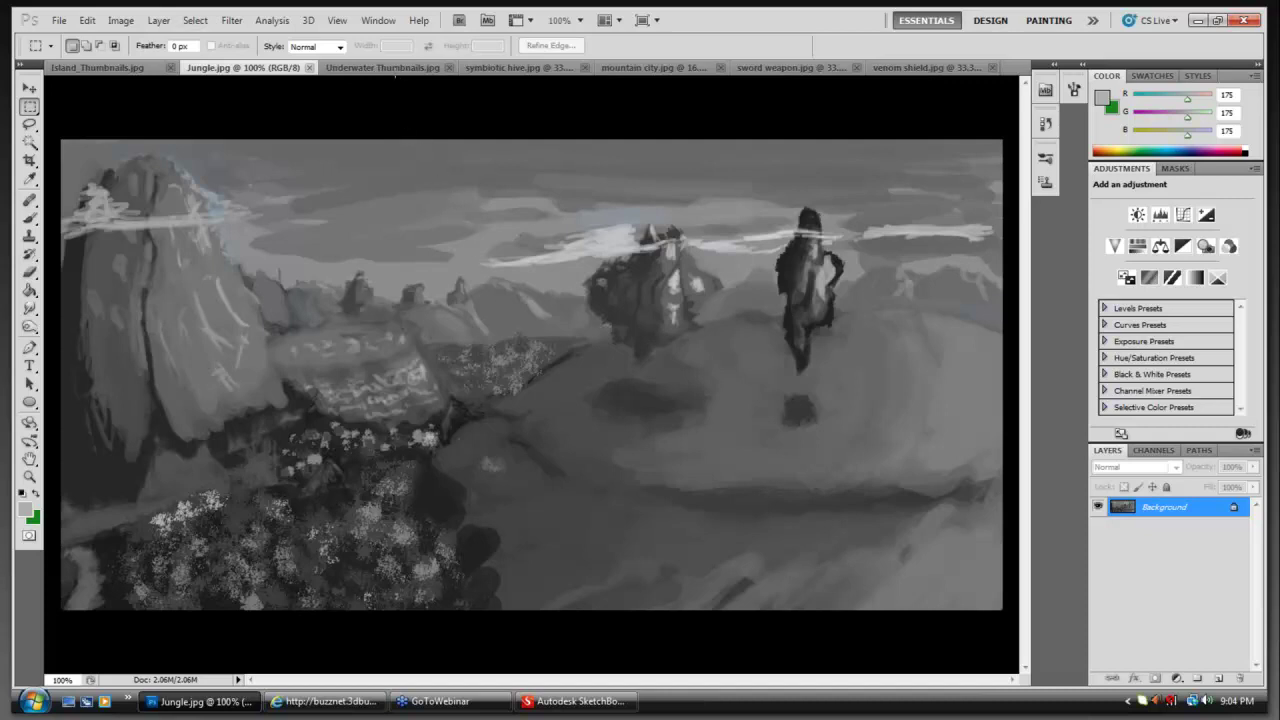
pyautogui.click(397, 70)
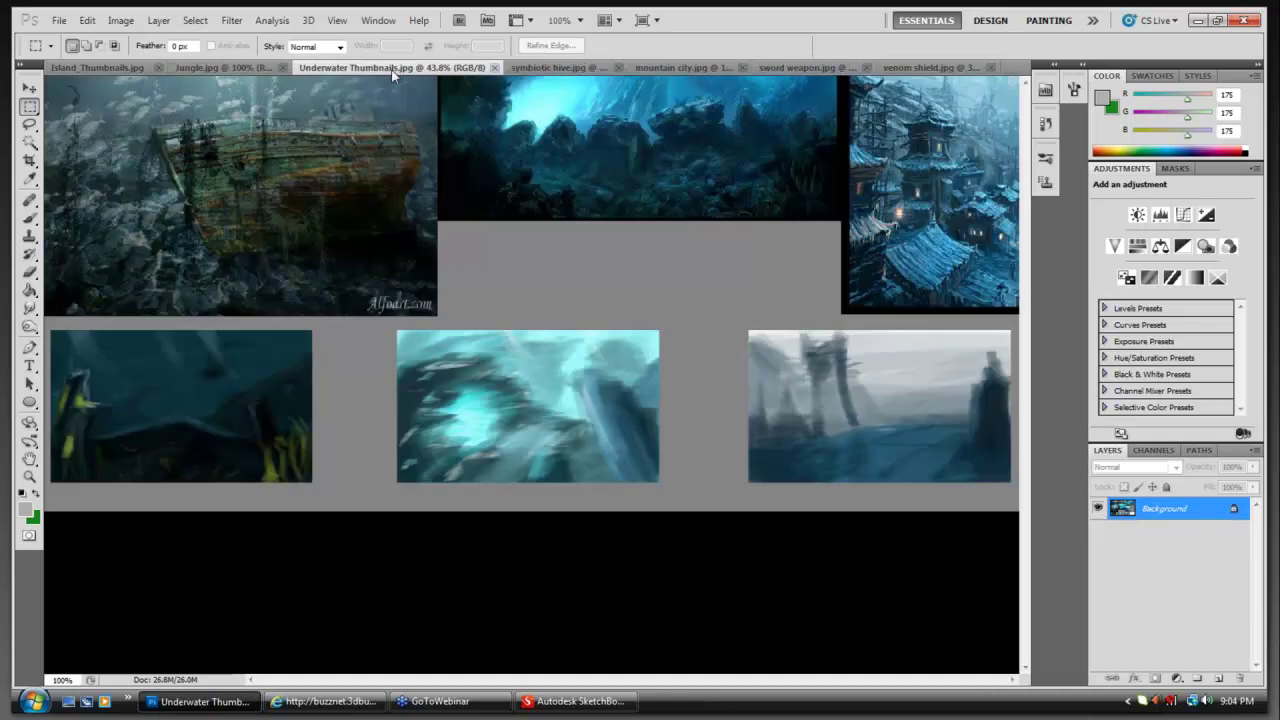
# Step: Zoom to about 105% on the lower-left dark teal sketch with yellow plants
pyautogui.moveTo(349, 443); pyautogui.dragTo(533, 458)
pyautogui.scroll(1, 412, 430)
pyautogui.scroll(1, 412, 440)
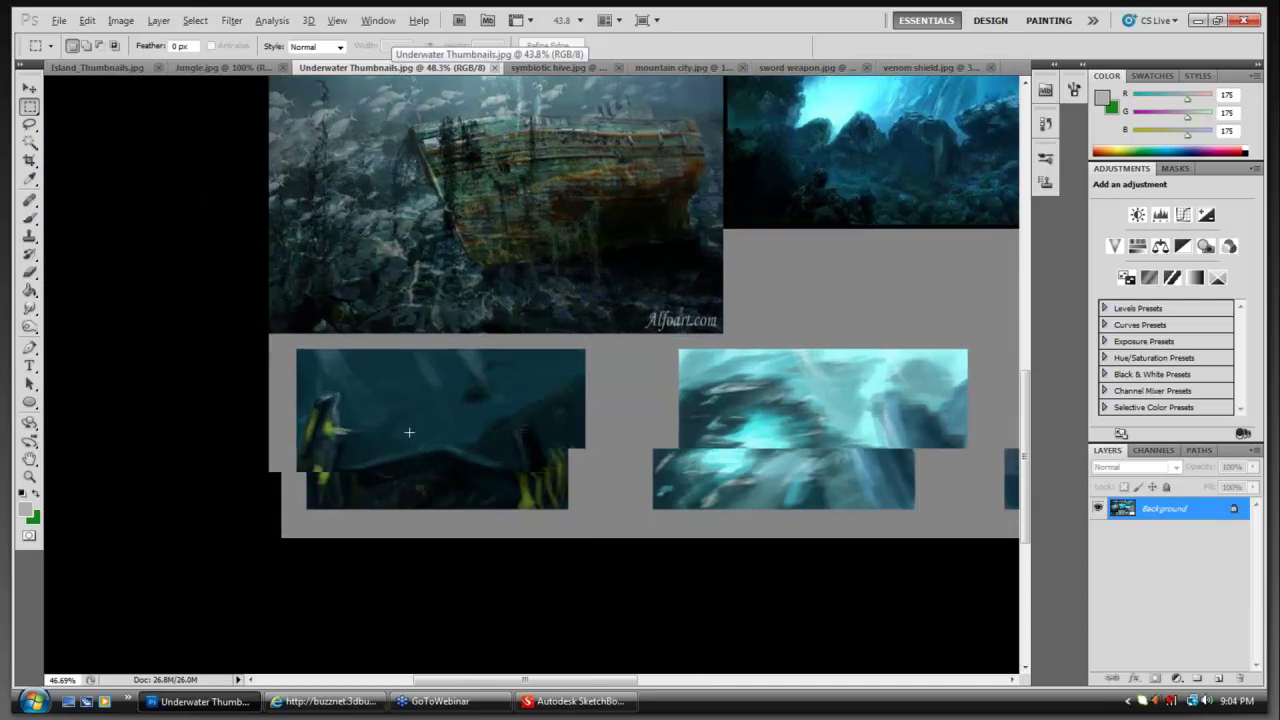
pyautogui.scroll(15, 409, 432)
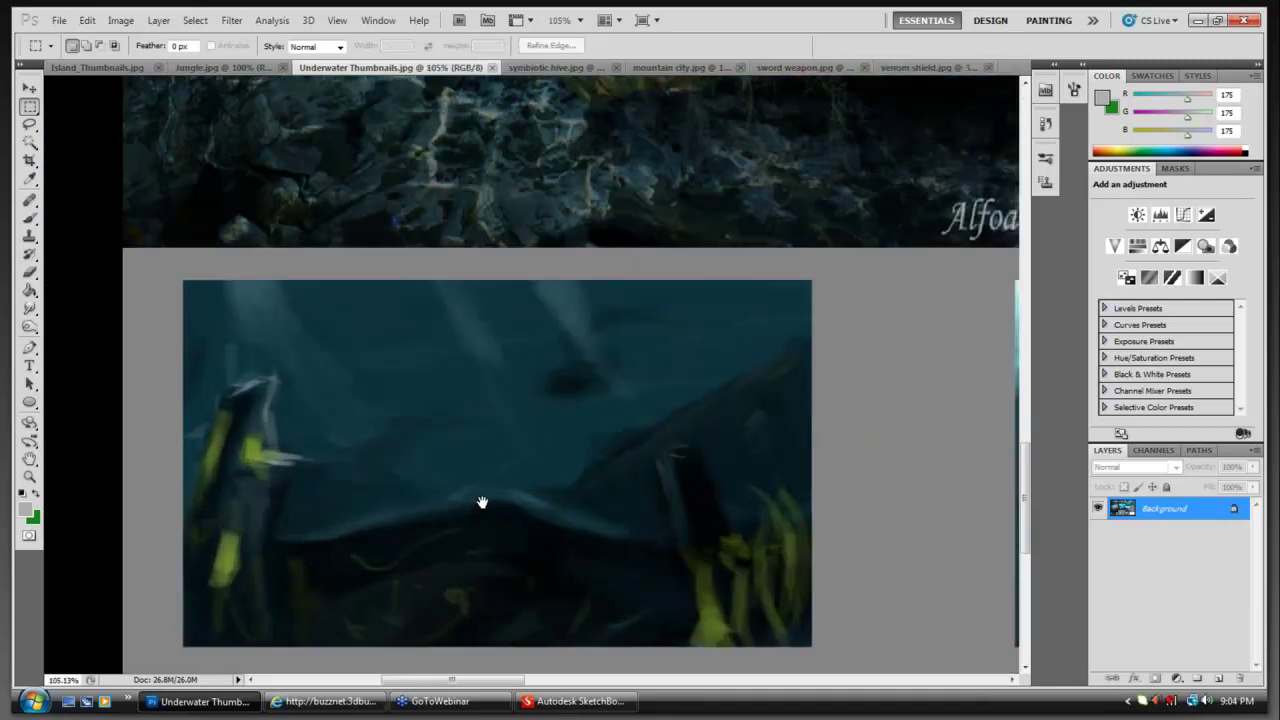
pyautogui.moveTo(481, 502); pyautogui.dragTo(471, 437)
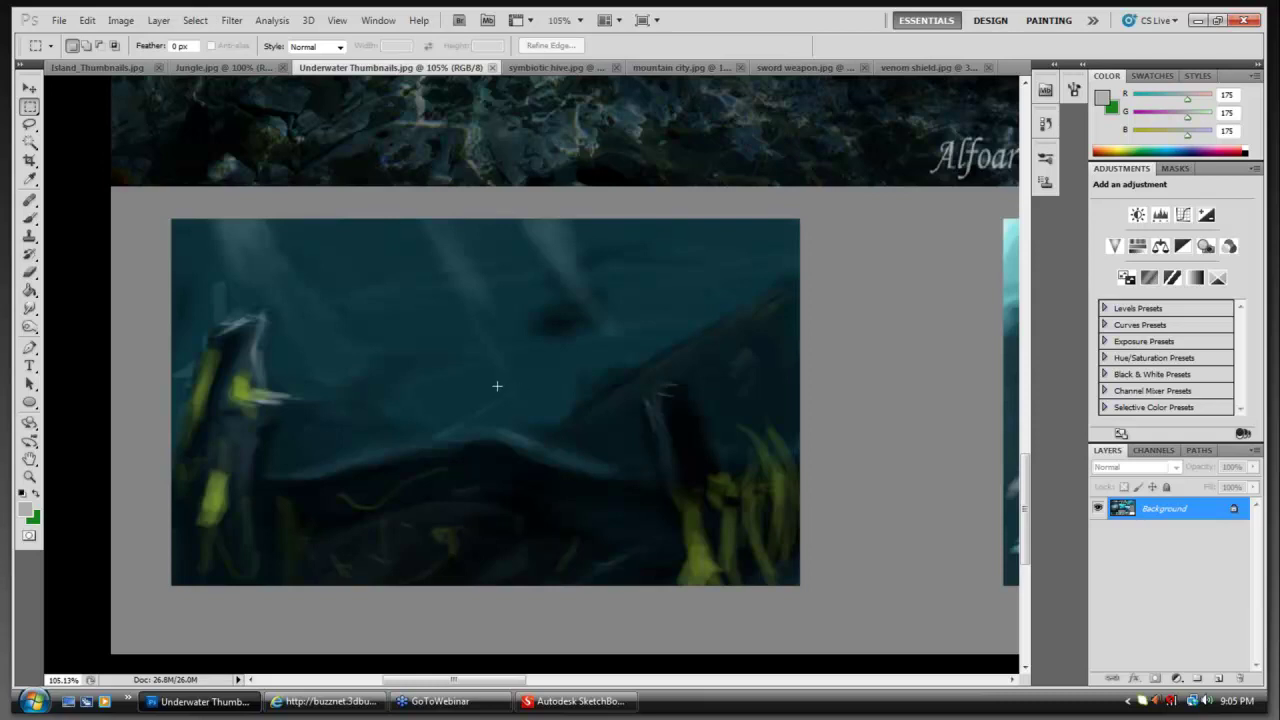
# Step: Pan left to centre the bright cyan cave thumbnail
pyautogui.moveTo(646, 406); pyautogui.dragTo(429, 391)
pyautogui.moveTo(614, 391); pyautogui.dragTo(444, 420)
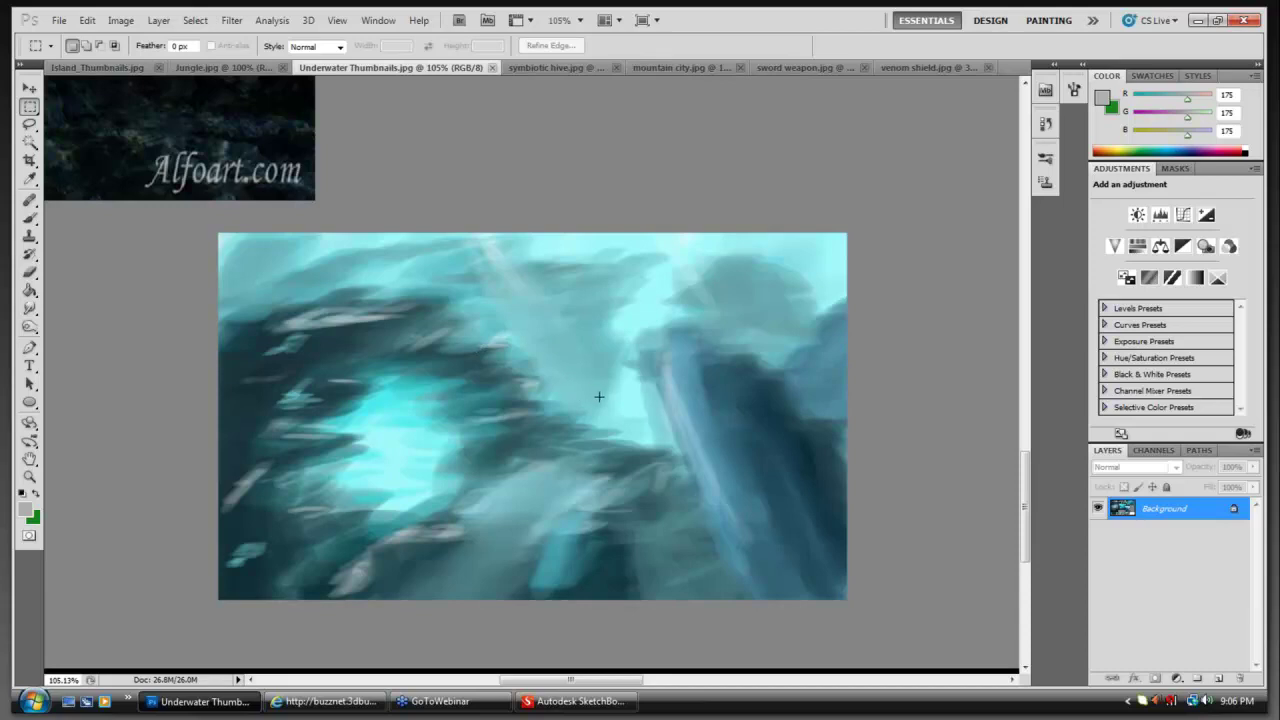
# Step: Pan left until the pale grey thumbnail with dark spires is centred
pyautogui.moveTo(617, 417); pyautogui.dragTo(620, 421)
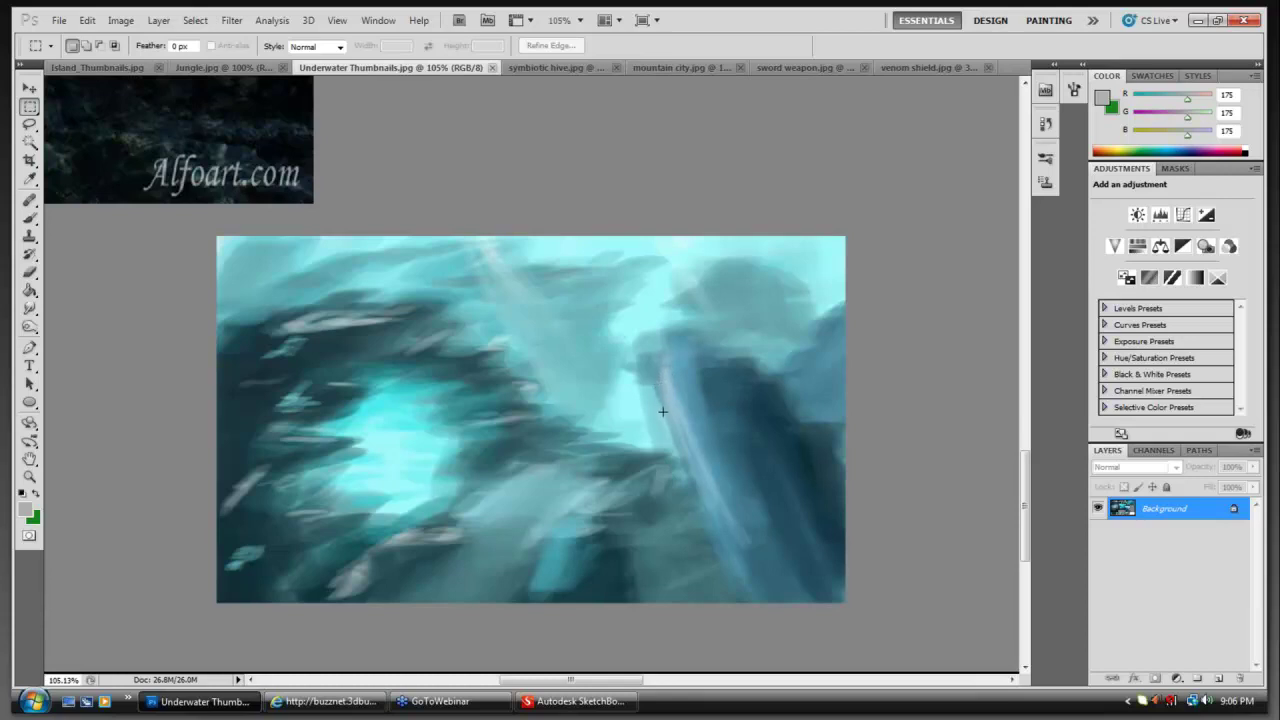
pyautogui.moveTo(680, 420); pyautogui.dragTo(420, 430)
pyautogui.moveTo(677, 391); pyautogui.dragTo(450, 390)
pyautogui.moveTo(711, 411); pyautogui.dragTo(506, 440)
pyautogui.moveTo(700, 445); pyautogui.dragTo(554, 414)
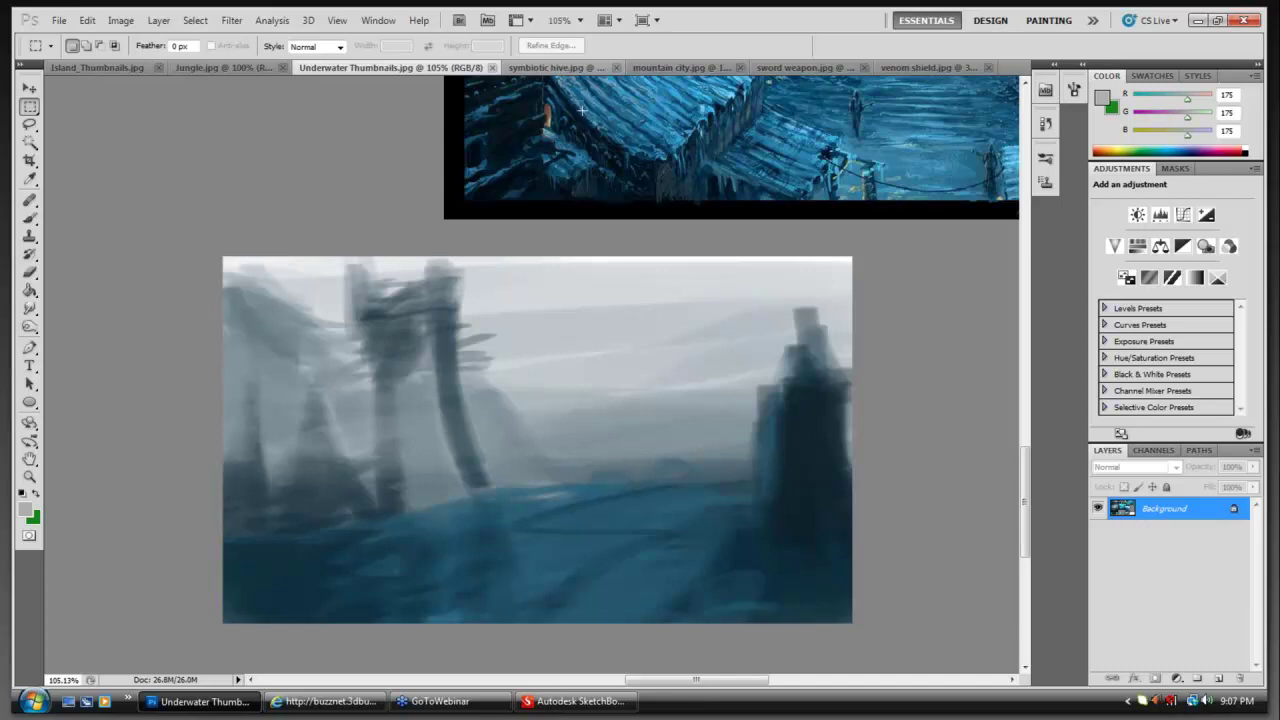
# Step: Marquee a small area on the top thumbnail, then switch to mountain city.jpg
pyautogui.moveTo(618, 154); pyautogui.dragTo(648, 126)
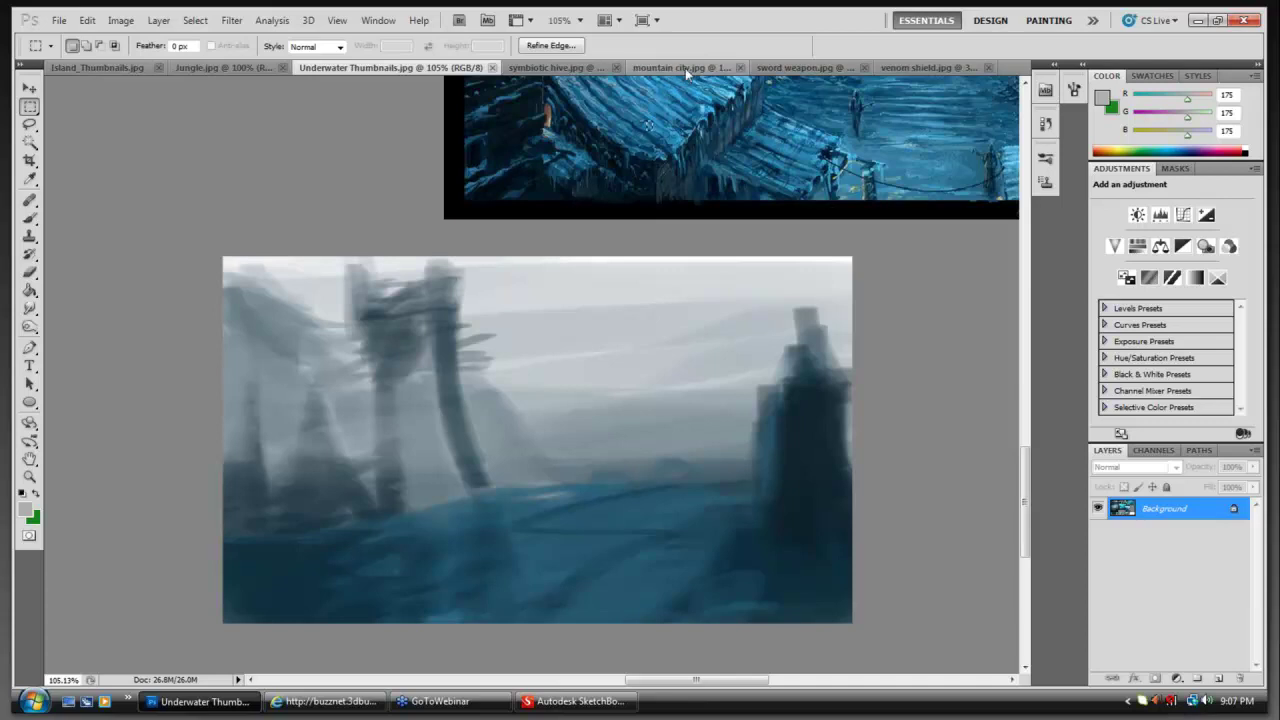
pyautogui.click(682, 70)
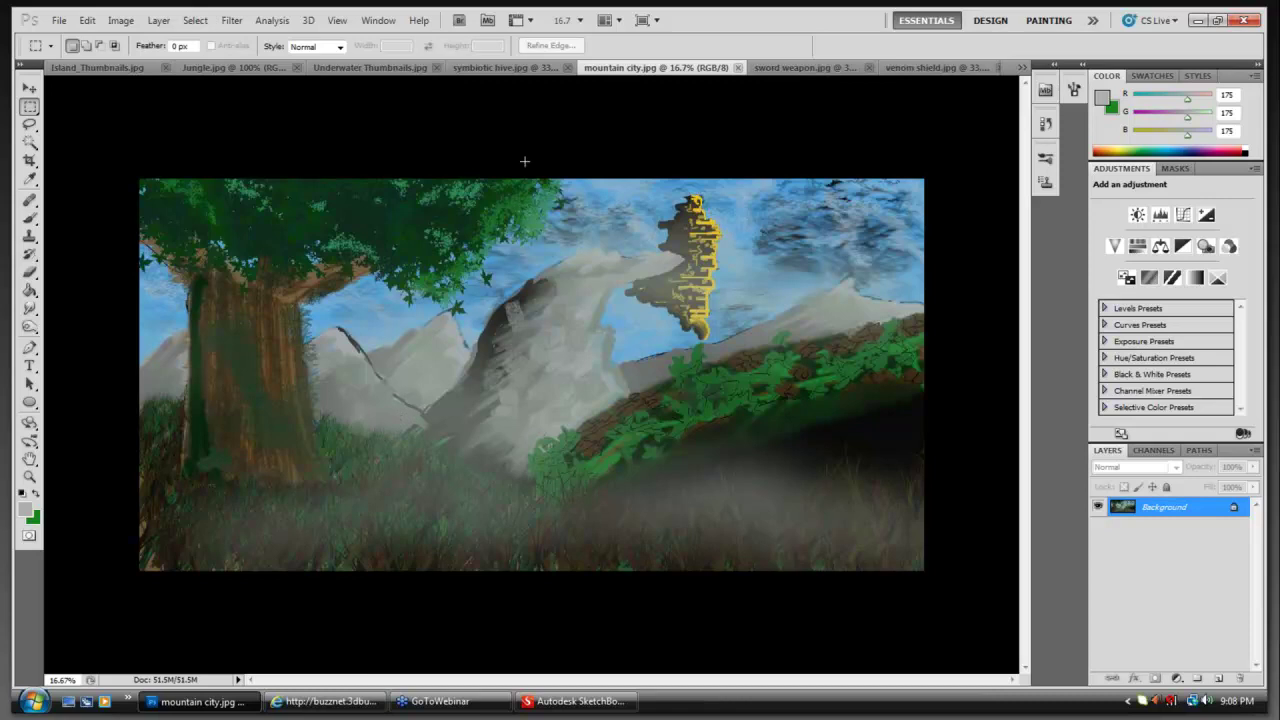
# Step: Switch to the symbiotic hive.jpg painting of rock-platform trees
pyautogui.click(510, 69)
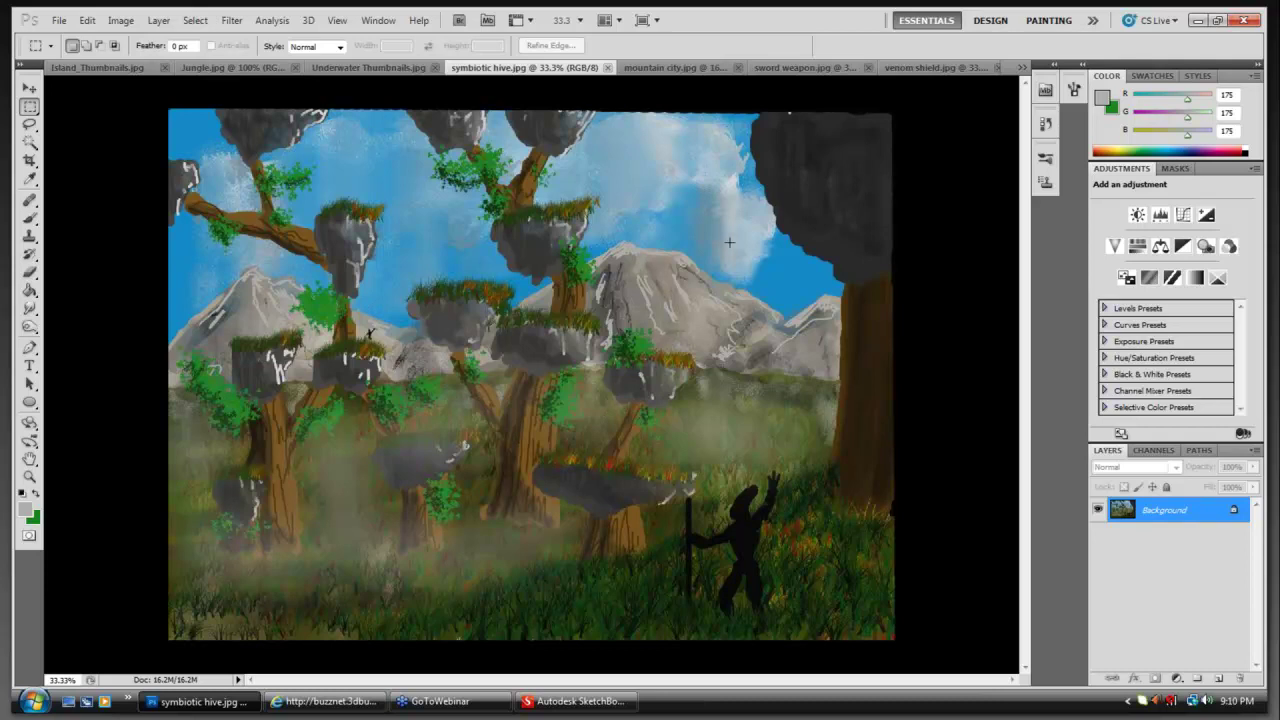
# Step: Switch to sword weapon.jpg, marquee the knife handle emblem, then deselect with Ctrl+D
pyautogui.click(812, 68)
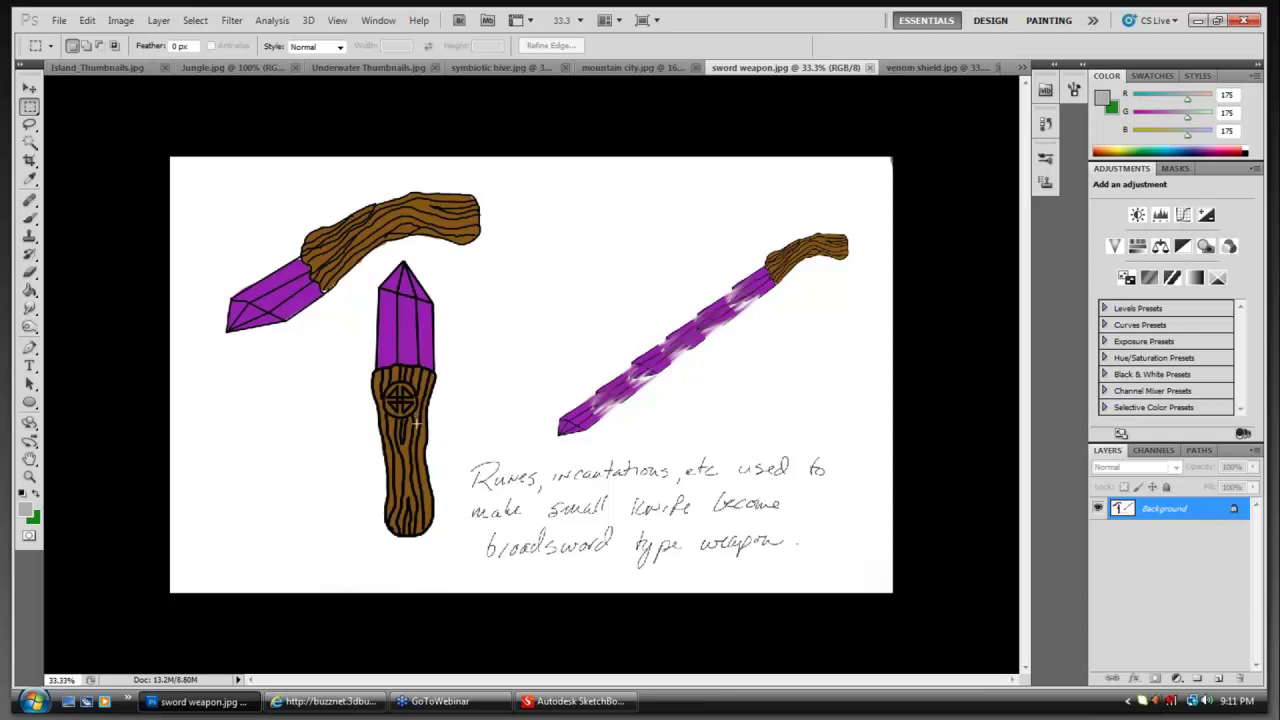
pyautogui.moveTo(442, 403); pyautogui.dragTo(432, 416)
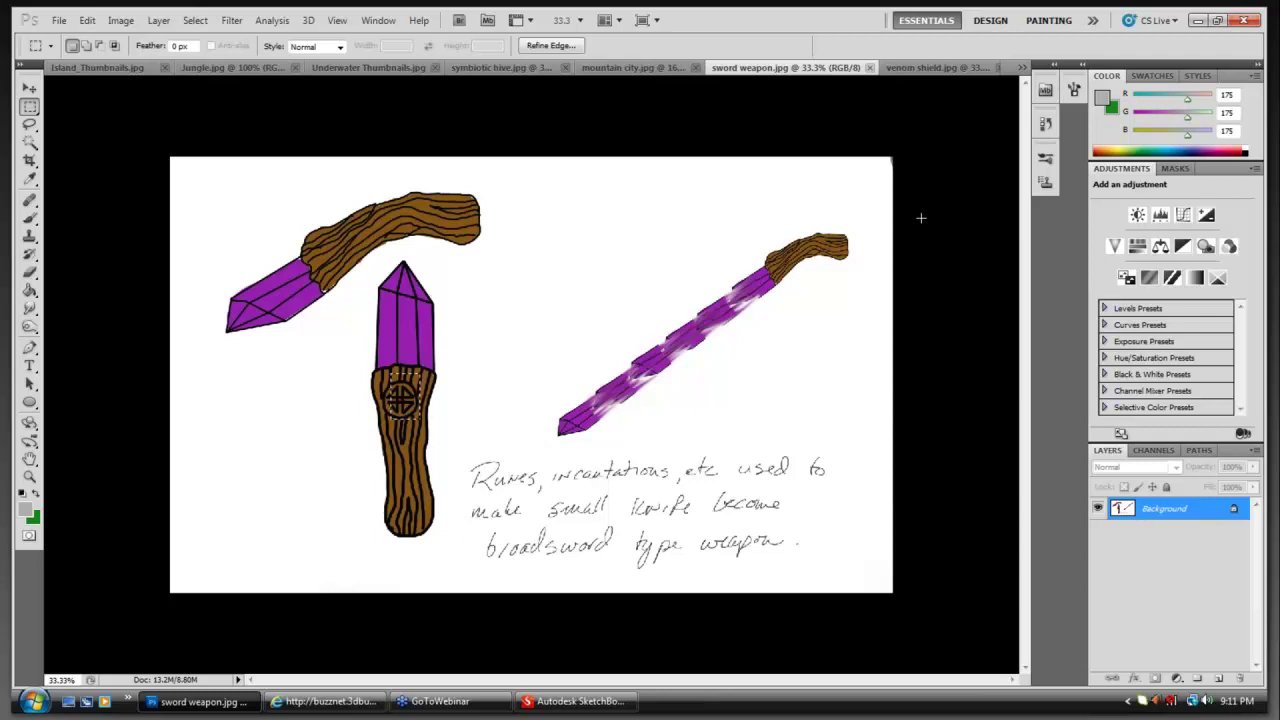
pyautogui.hotkey('ctrl', 'd')
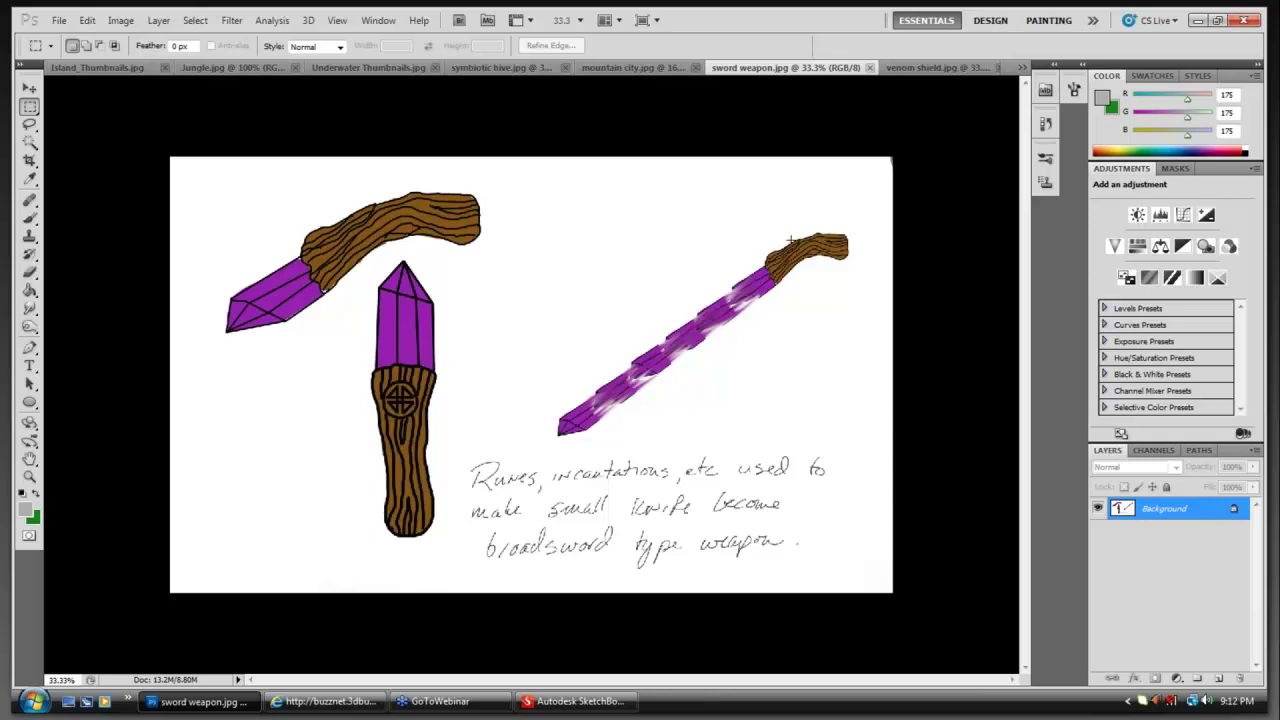
# Step: Make venom shield.jpg the active document in Photoshop CS5
pyautogui.click(932, 68)
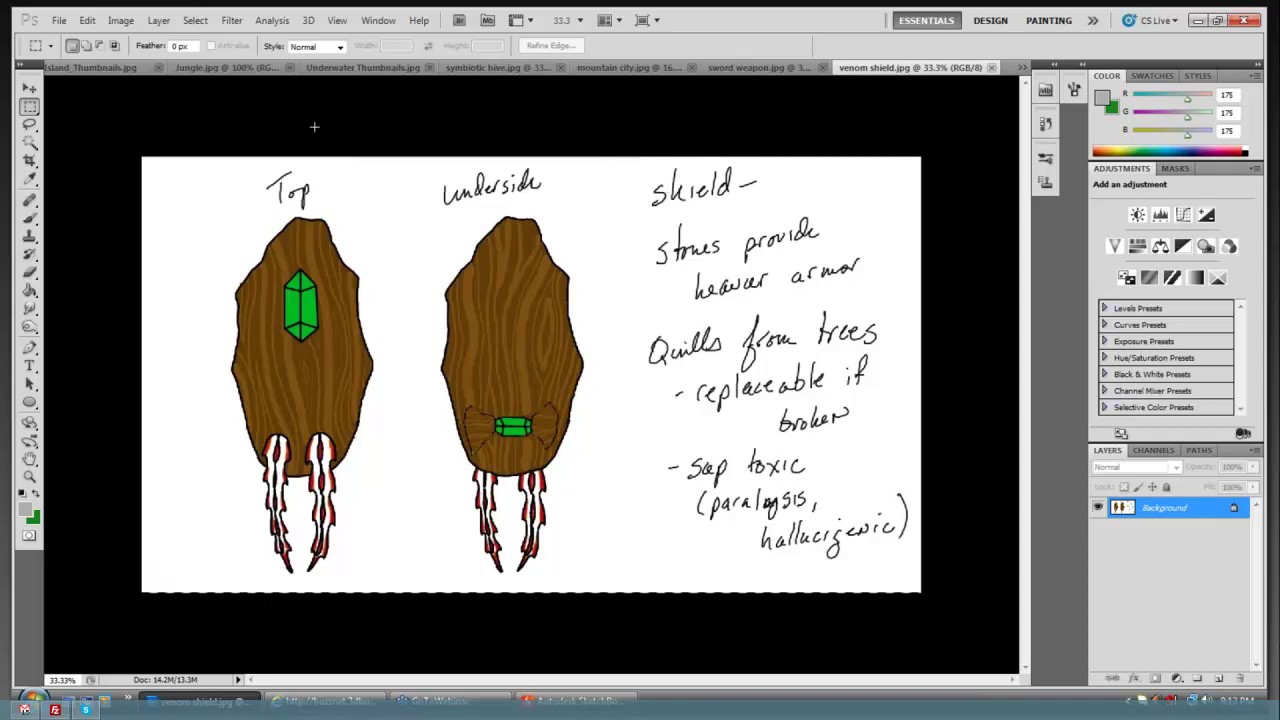
# Step: Bring up 6 female copy, the purple-skinned swordswoman in a sheer gown, in Photo Viewer
pyautogui.click(107, 68)
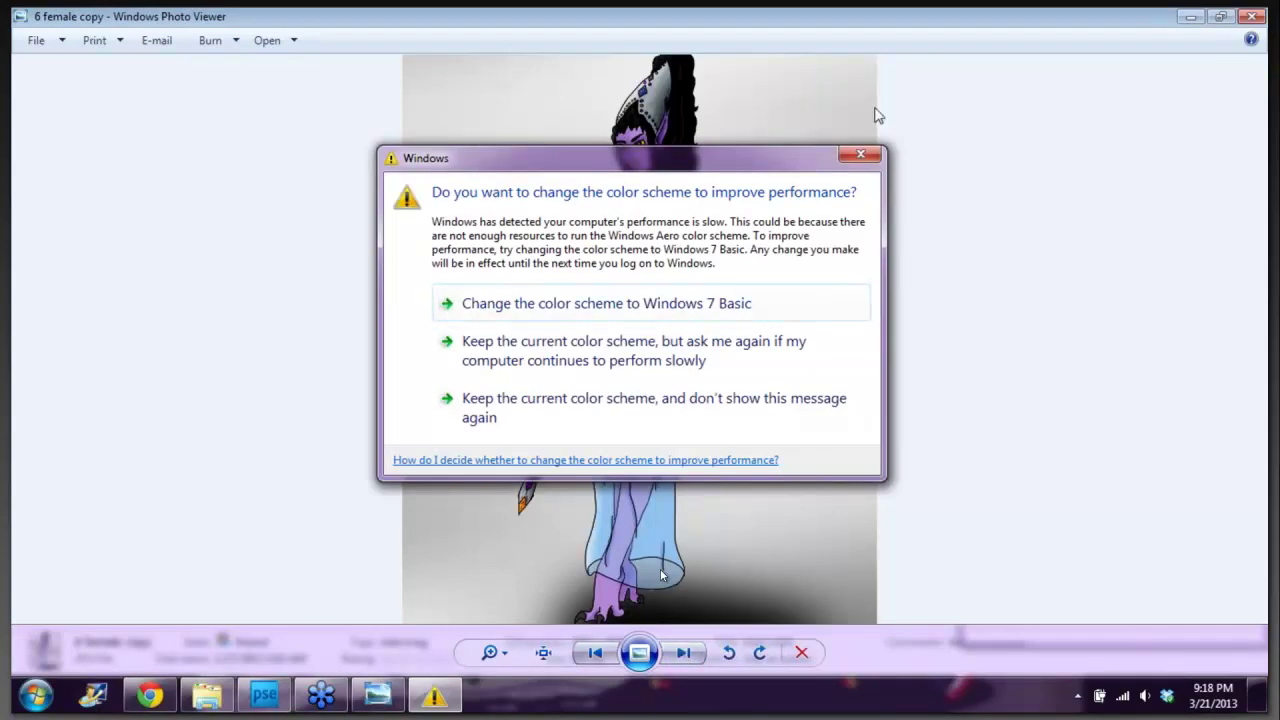
# Step: Close the colour-scheme warning, advance to the next image, and close the warning again
pyautogui.click(862, 154)
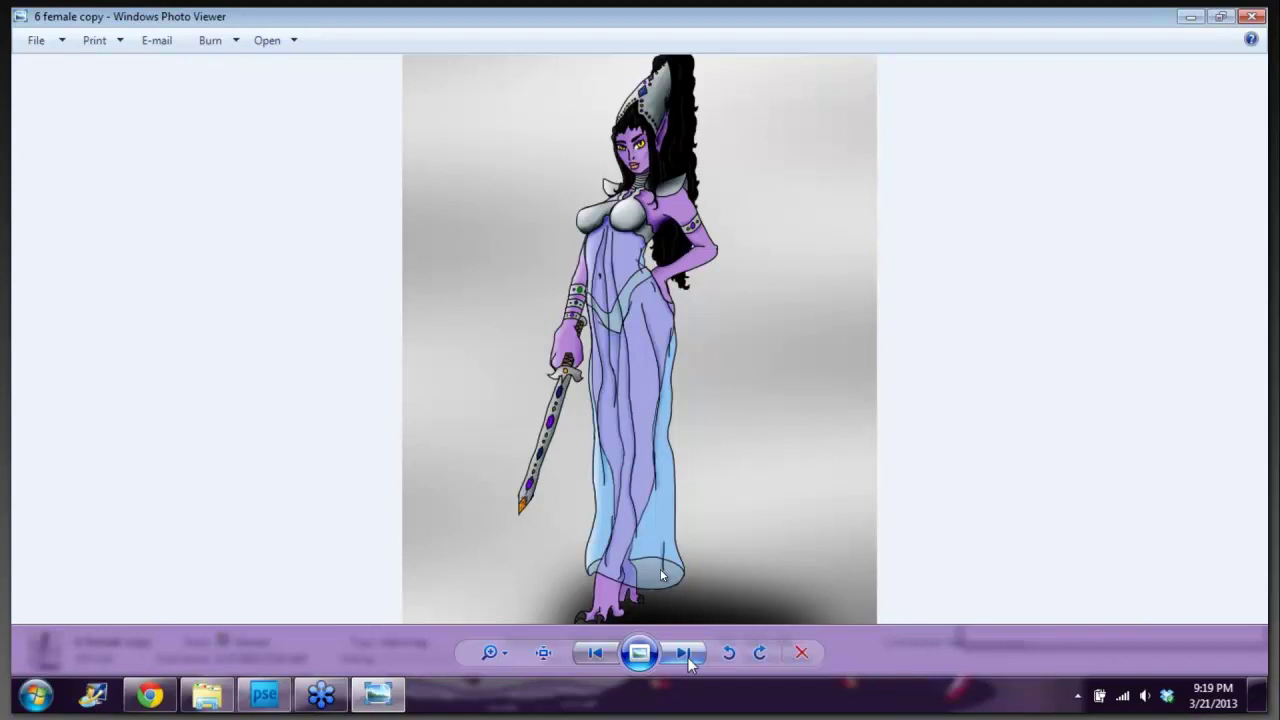
pyautogui.click(688, 657)
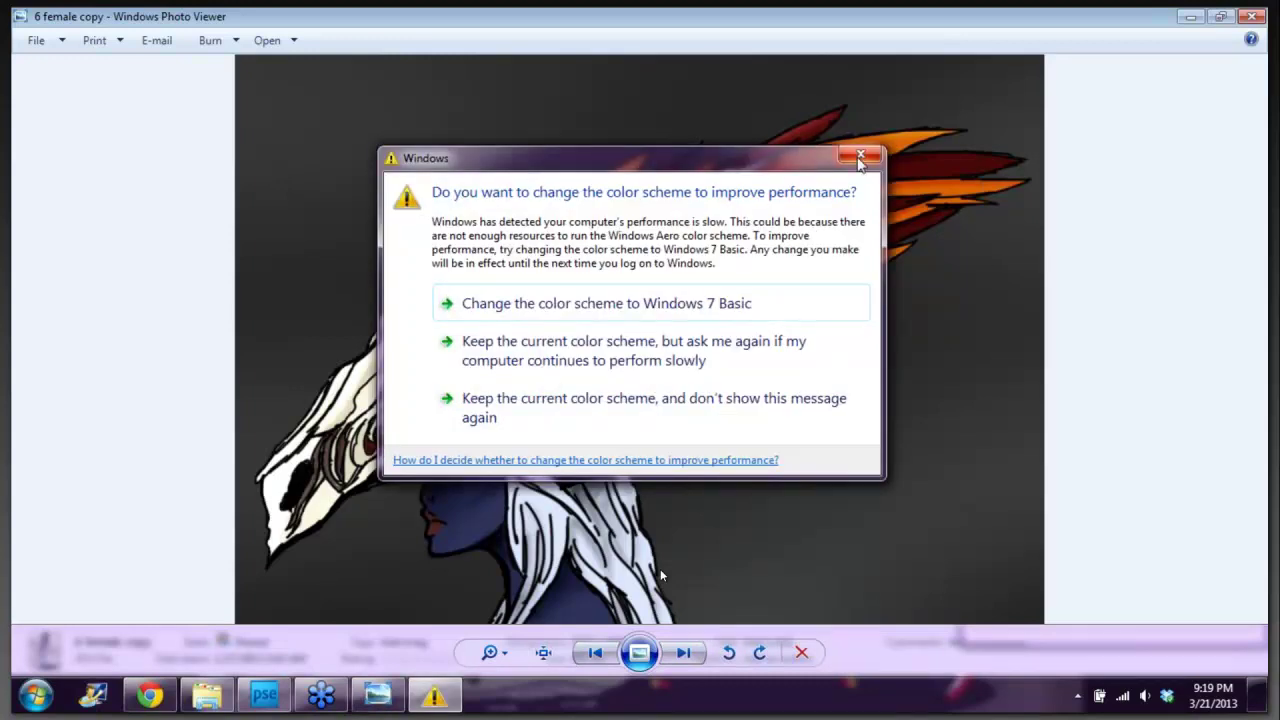
pyautogui.click(860, 158)
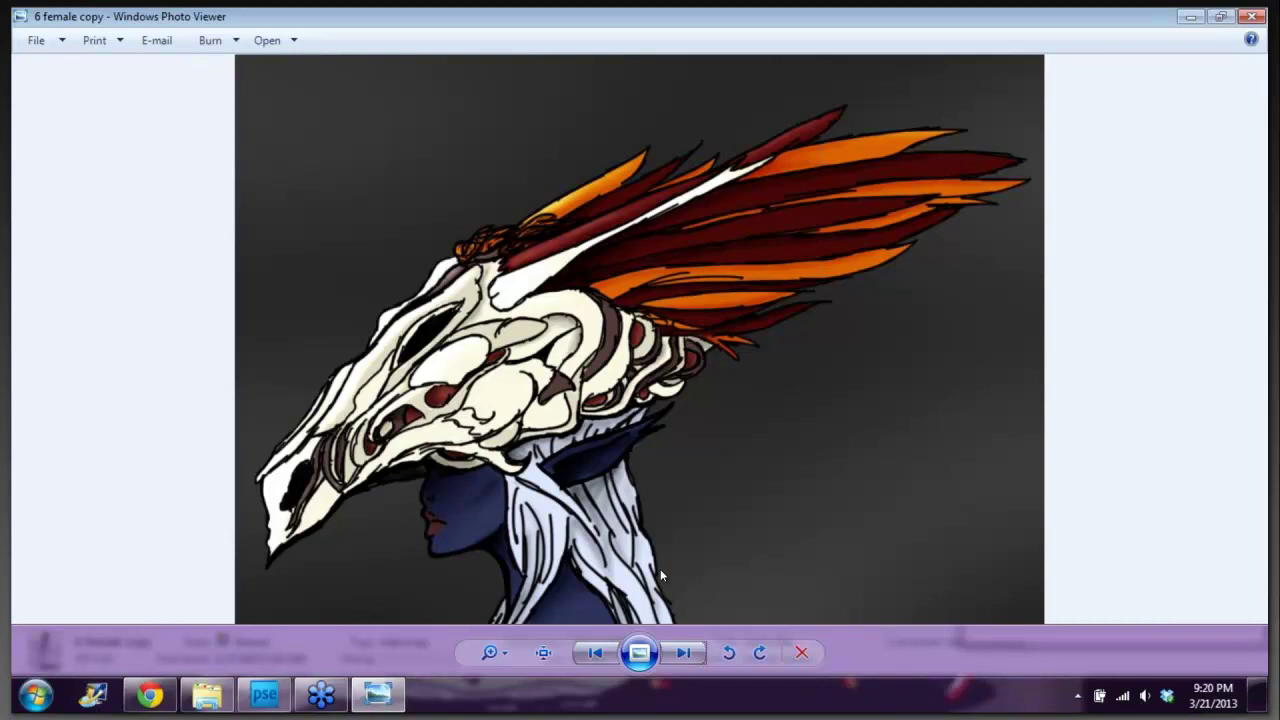
# Step: Advance to the next image and keep the current colour scheme, asking again later
pyautogui.press('Right')
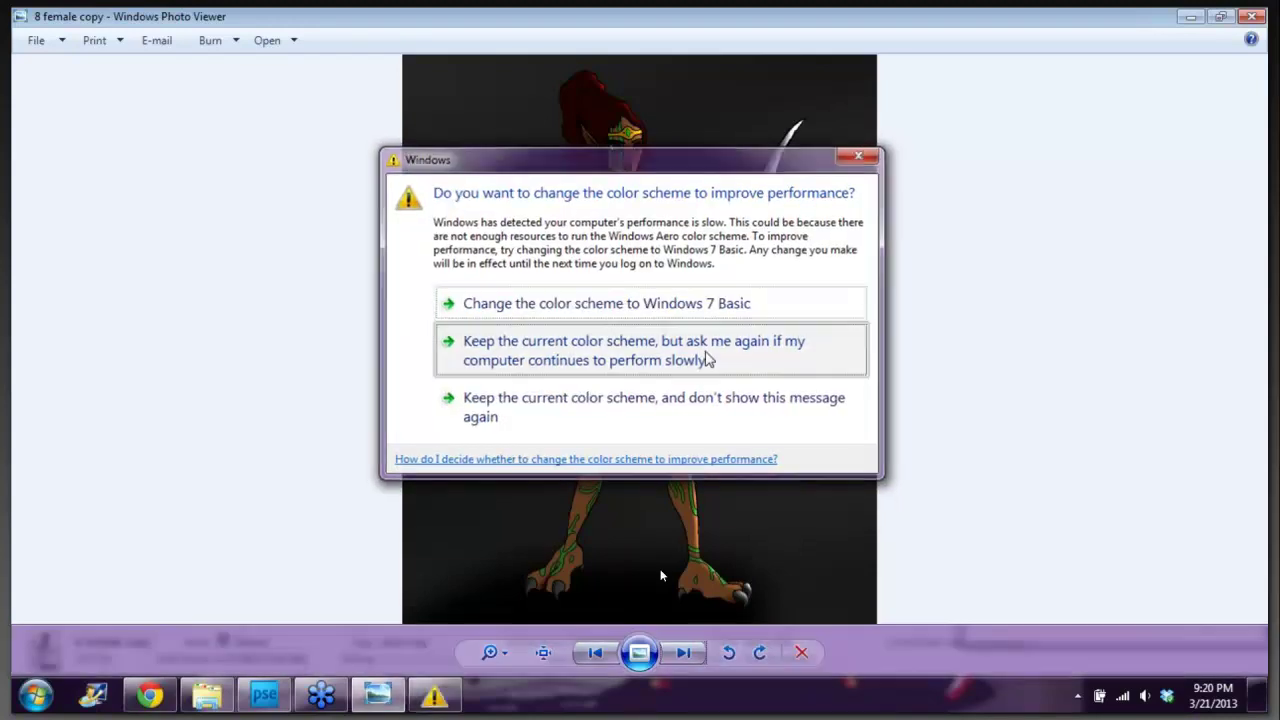
pyautogui.click(708, 358)
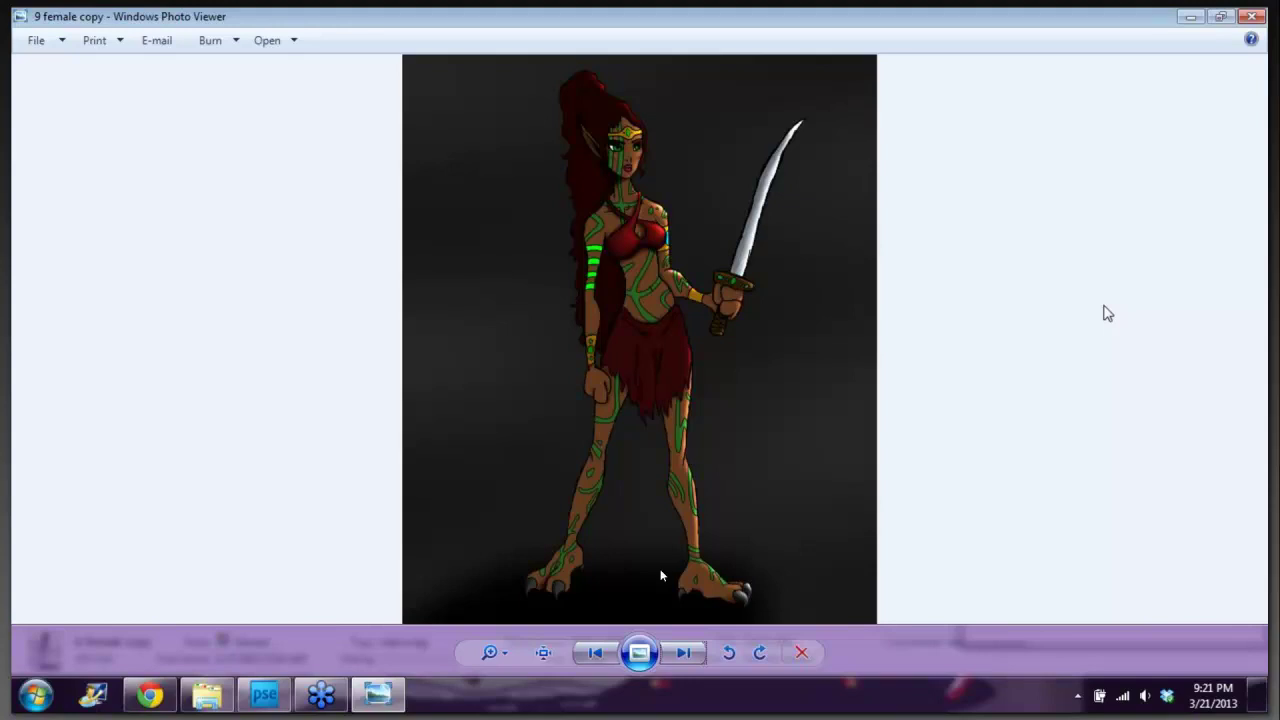
# Step: Advance, keep the colour scheme with no further warnings, then move on to 10 female copy
pyautogui.press('Right')
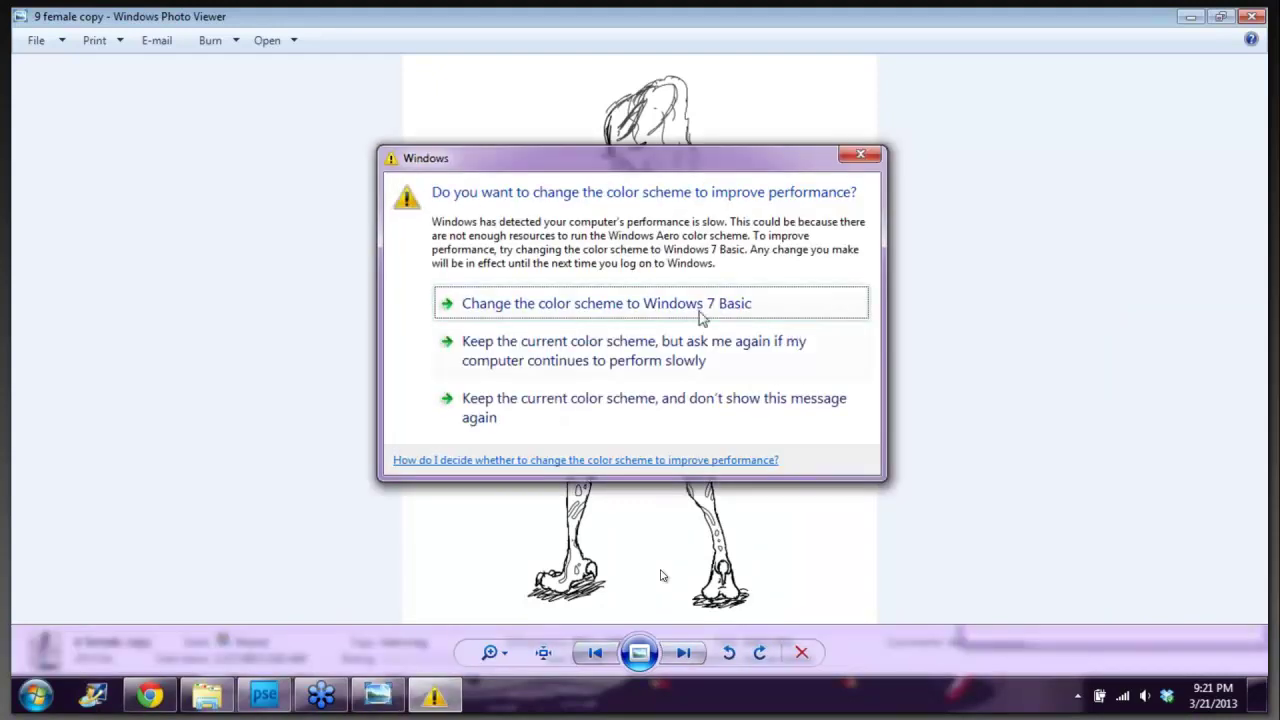
pyautogui.click(715, 418)
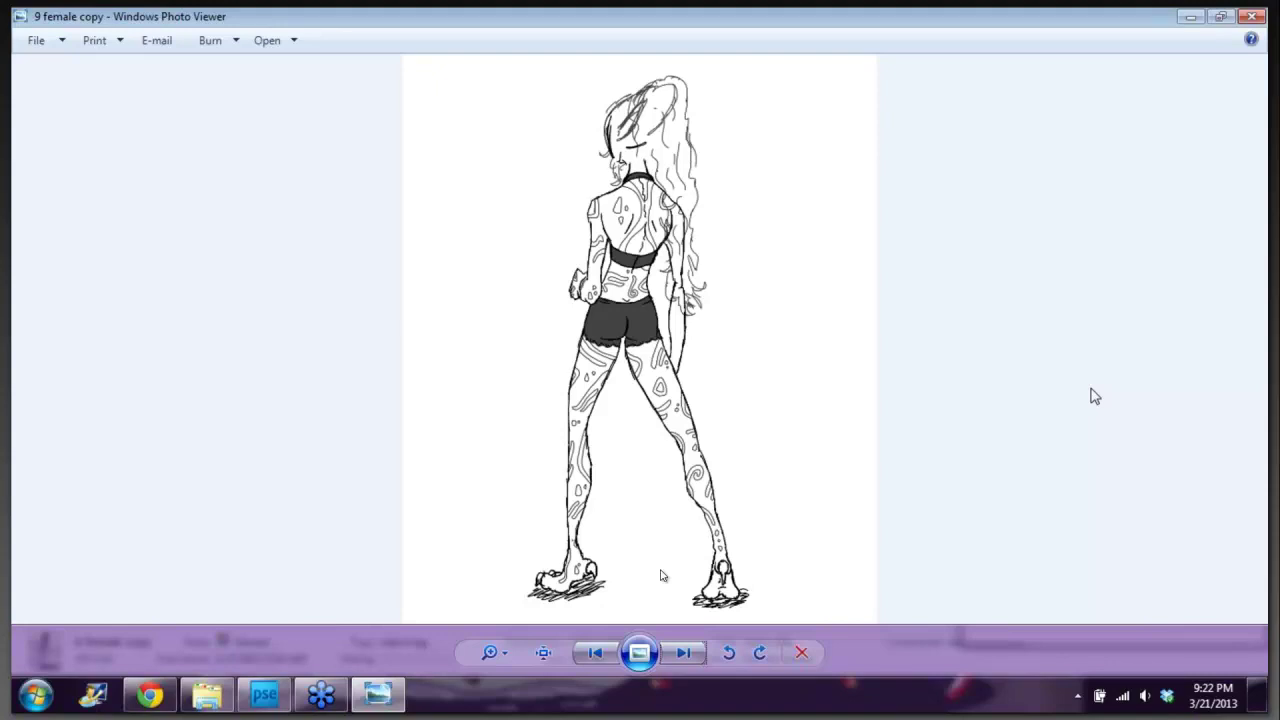
pyautogui.press('Right')
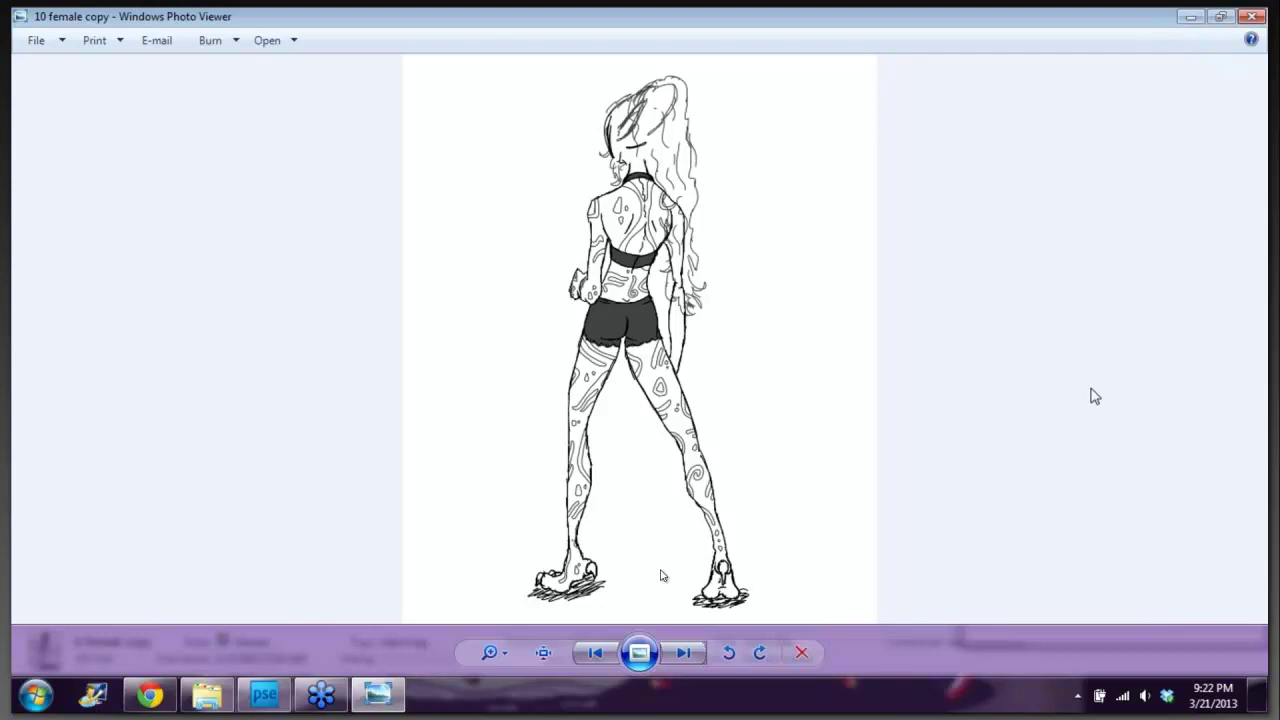
# Step: Step forward two images to 11 female, the blue-skinned white-haired elf heads
pyautogui.press('Right')
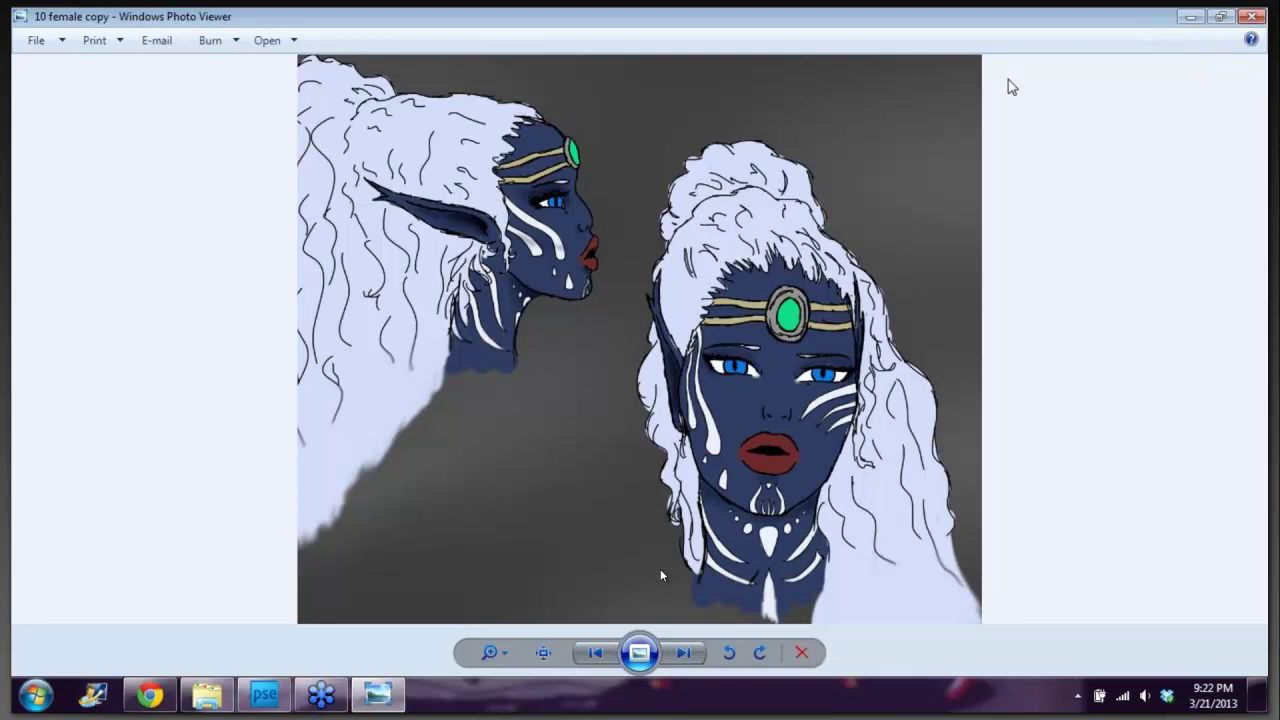
pyautogui.press('Right')
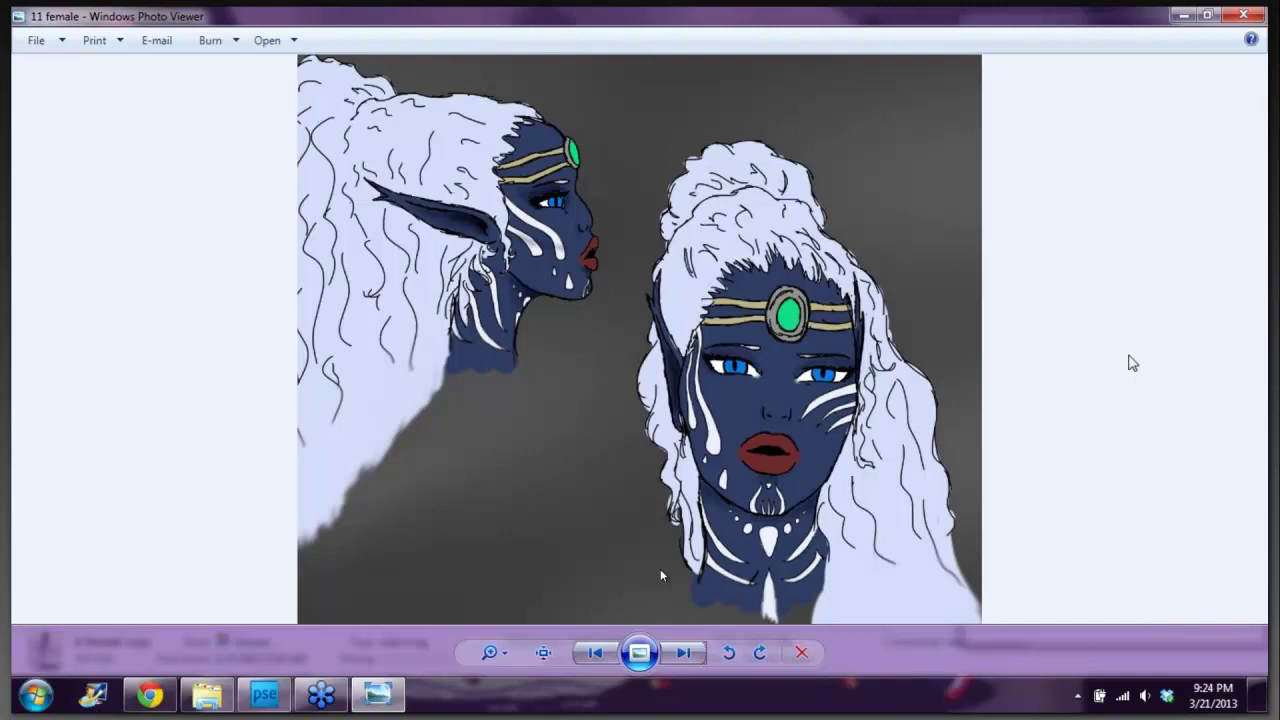
# Step: Advance to 12 female copy, the elves with golden-striped white headdresses
pyautogui.press('Right')
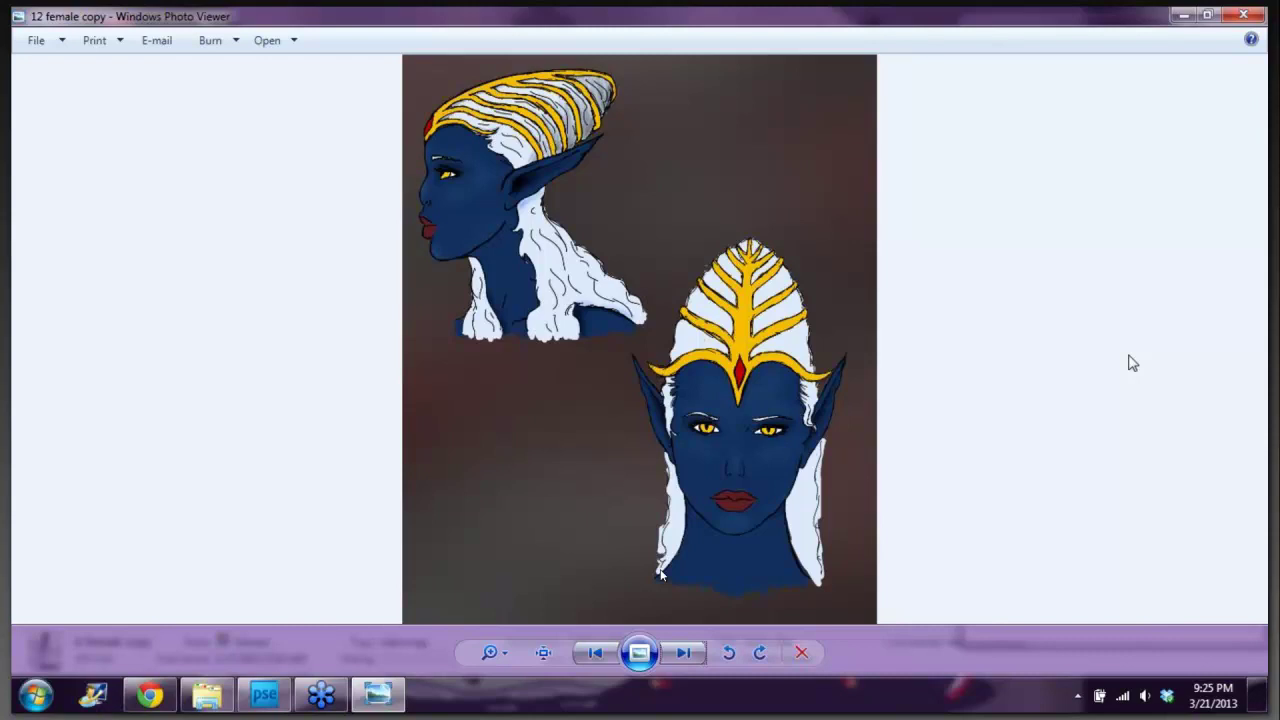
# Step: Advance to 13 female copy, the elf with the feathered brown horned headdress
pyautogui.press('Right')
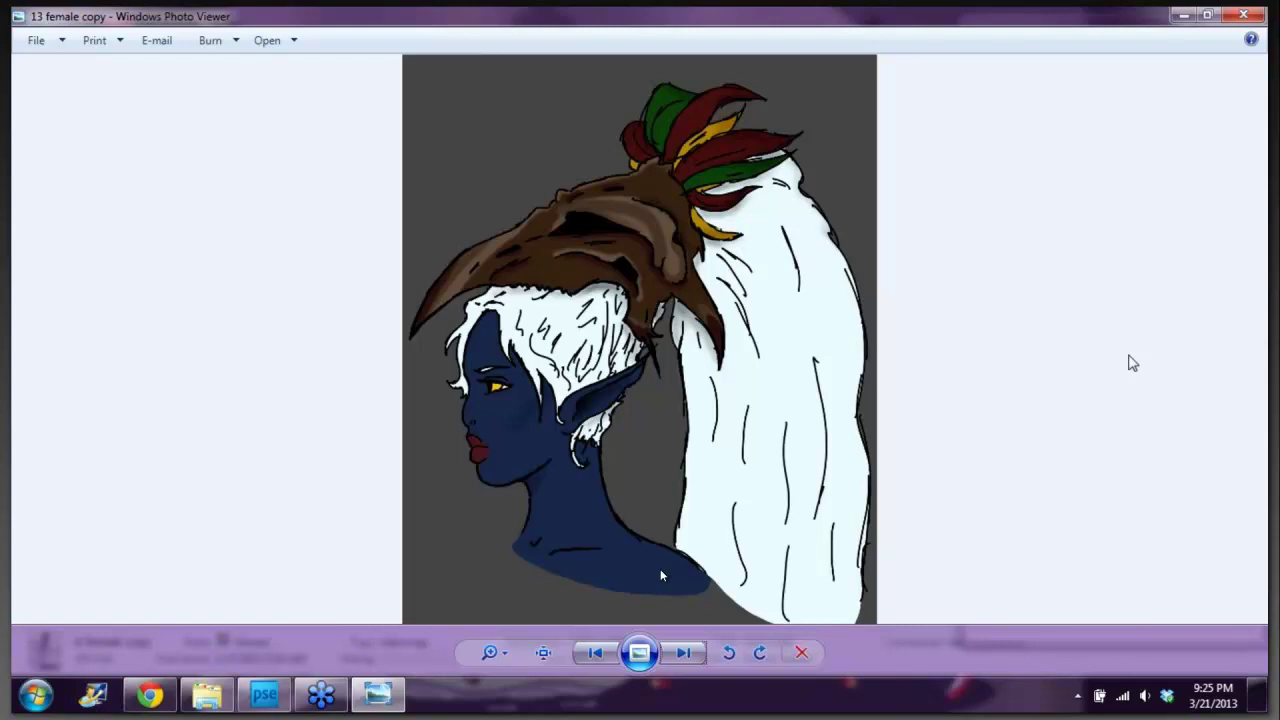
# Step: Advance to 14 female copy, the green-haired figure amid yellow-green energy
pyautogui.press('Right')
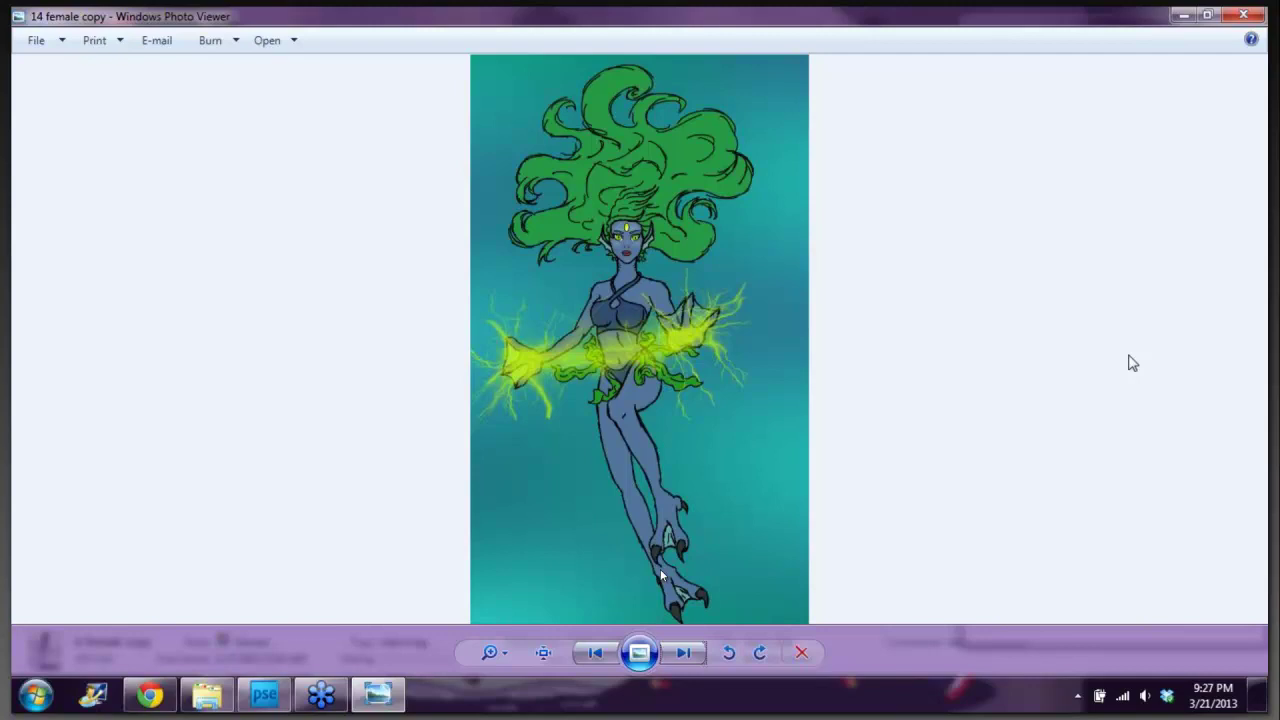
# Step: Step two images forward to Chels female 2, the woman leaning on a staff
pyautogui.press('Right')
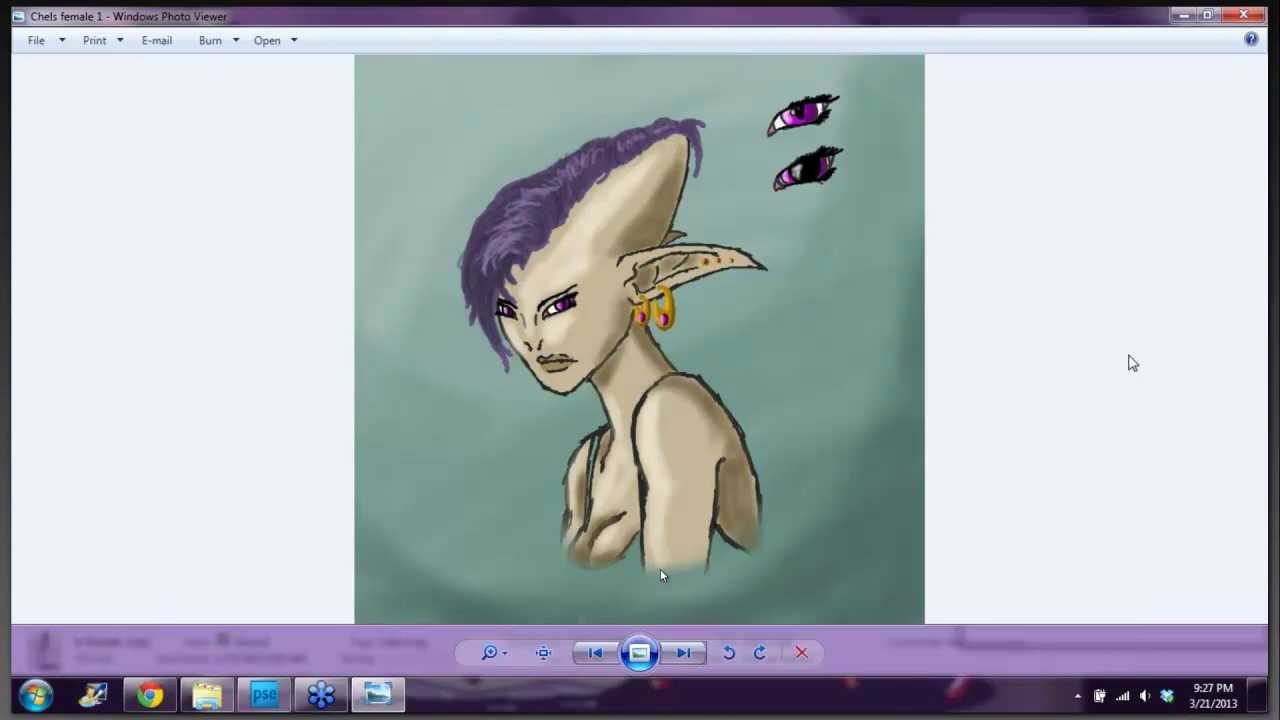
pyautogui.press('Right')
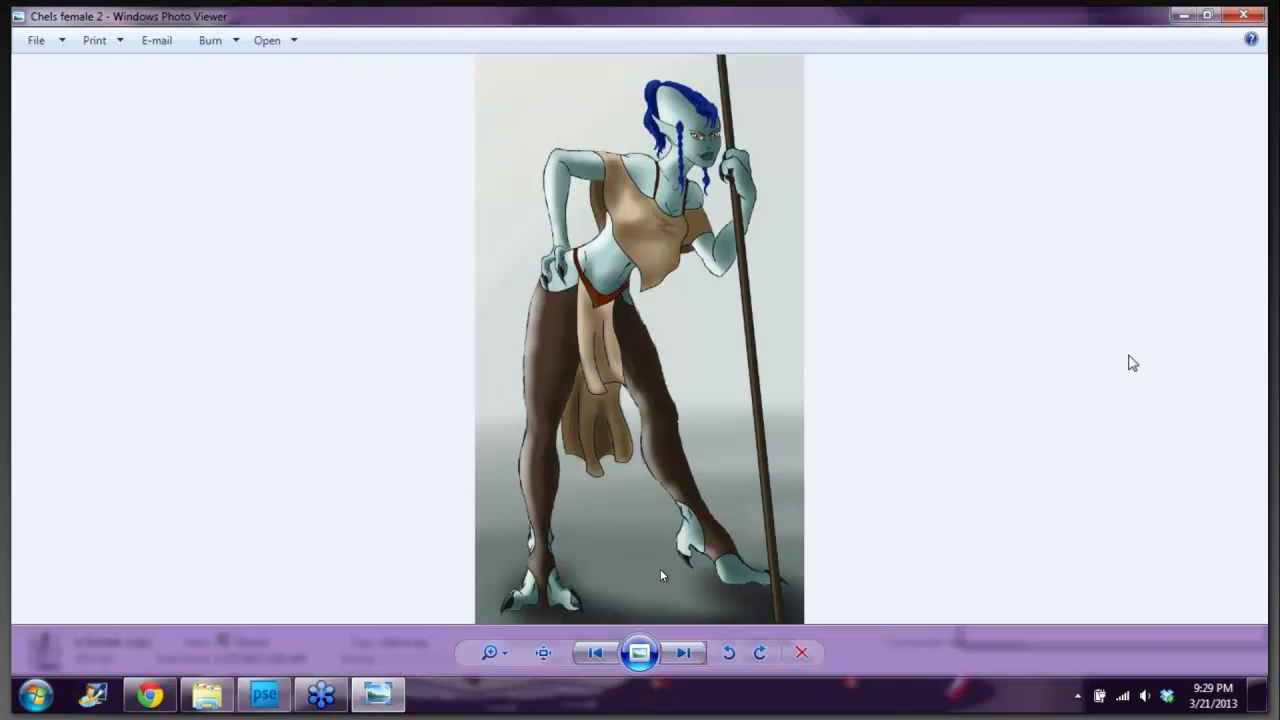
# Step: Advance to the next image, the Chelse headdress 1 pencil sketch
pyautogui.press('Right')
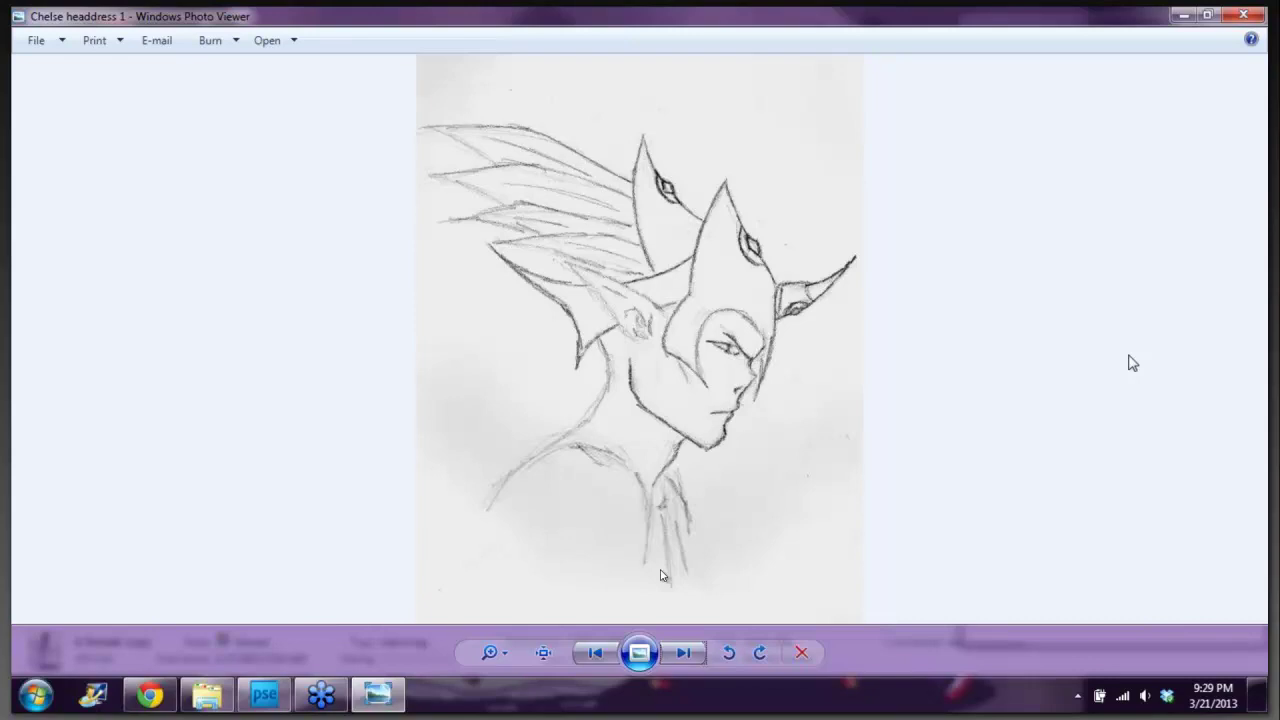
# Step: Flip between the Chelse headdress 1 and 2 sketches, ending on headdress 2
pyautogui.press('Right')
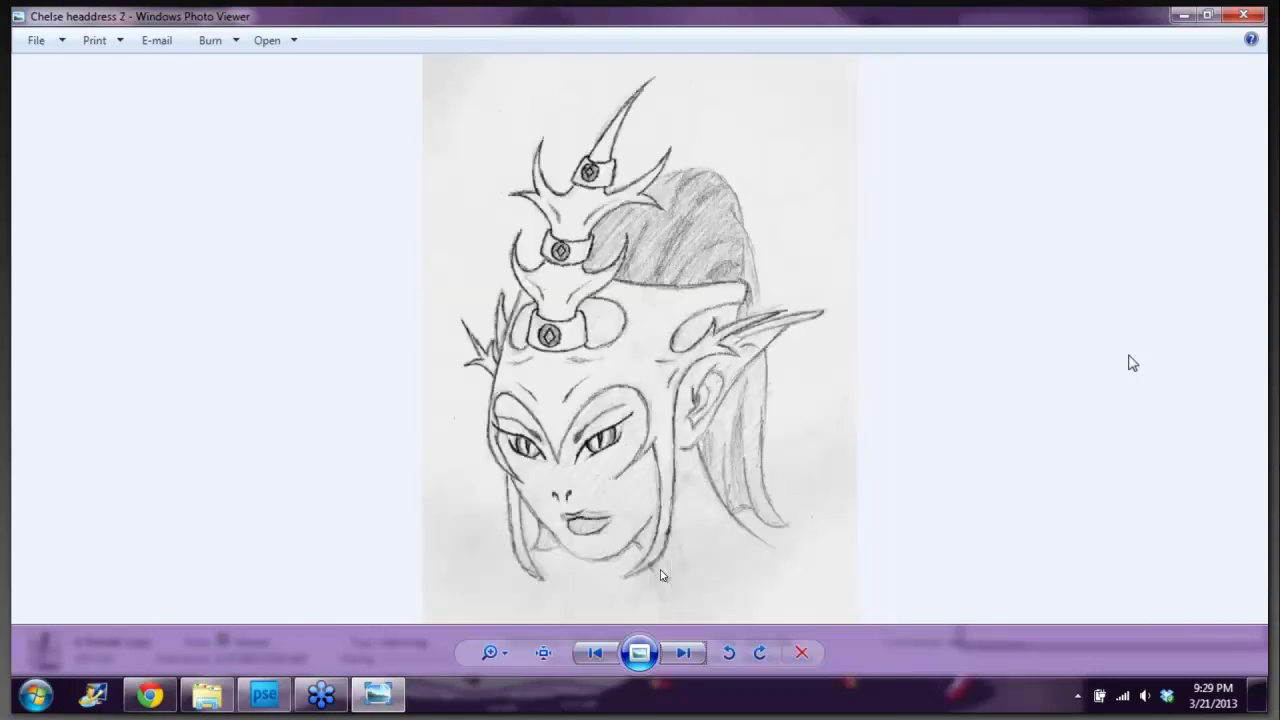
pyautogui.press('Left')
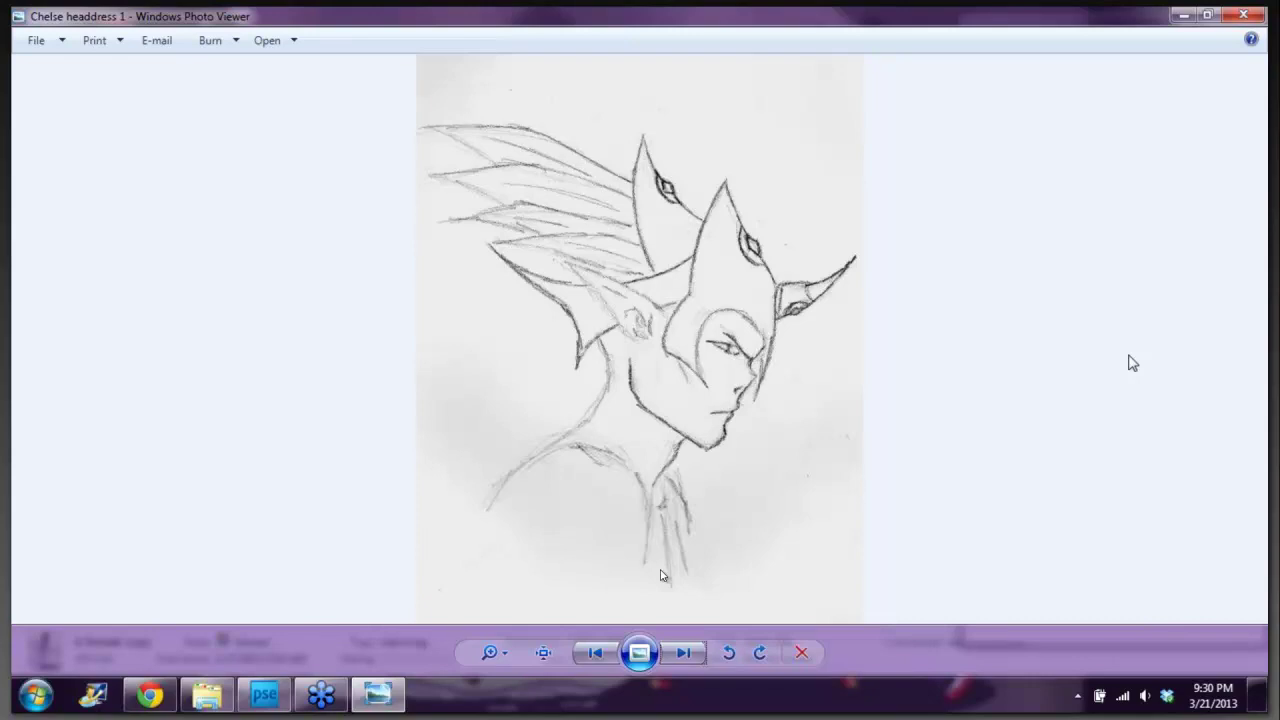
pyautogui.press('Right')
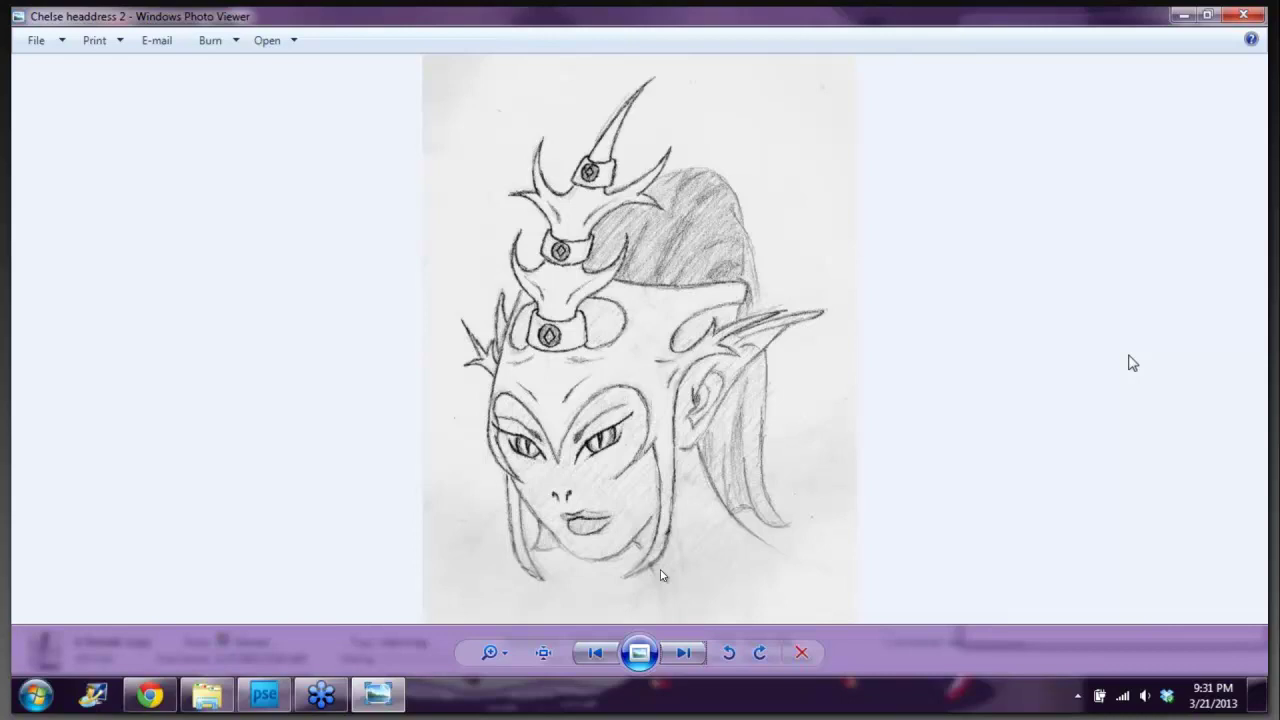
# Step: Advance to the male 2 copy image of the green patterned creature
pyautogui.press('Right')
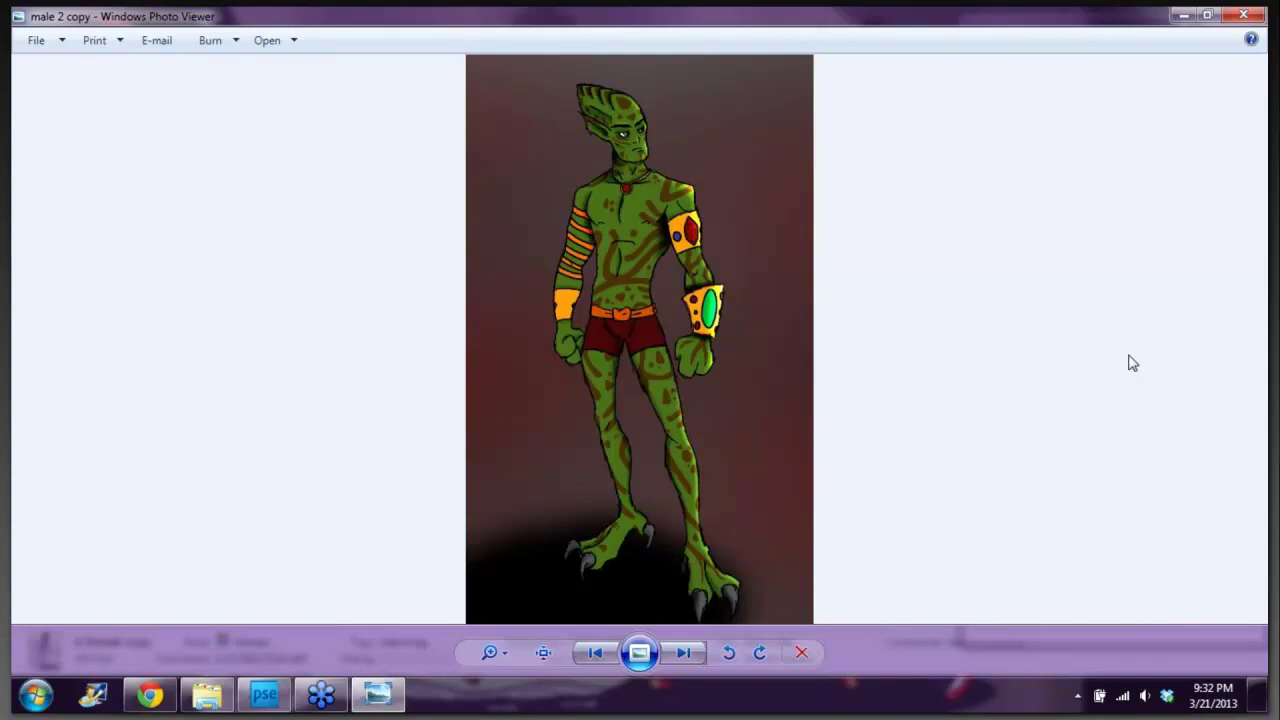
# Step: Advance to male 3 copy, the creature gripping a jagged blade
pyautogui.press('Right')
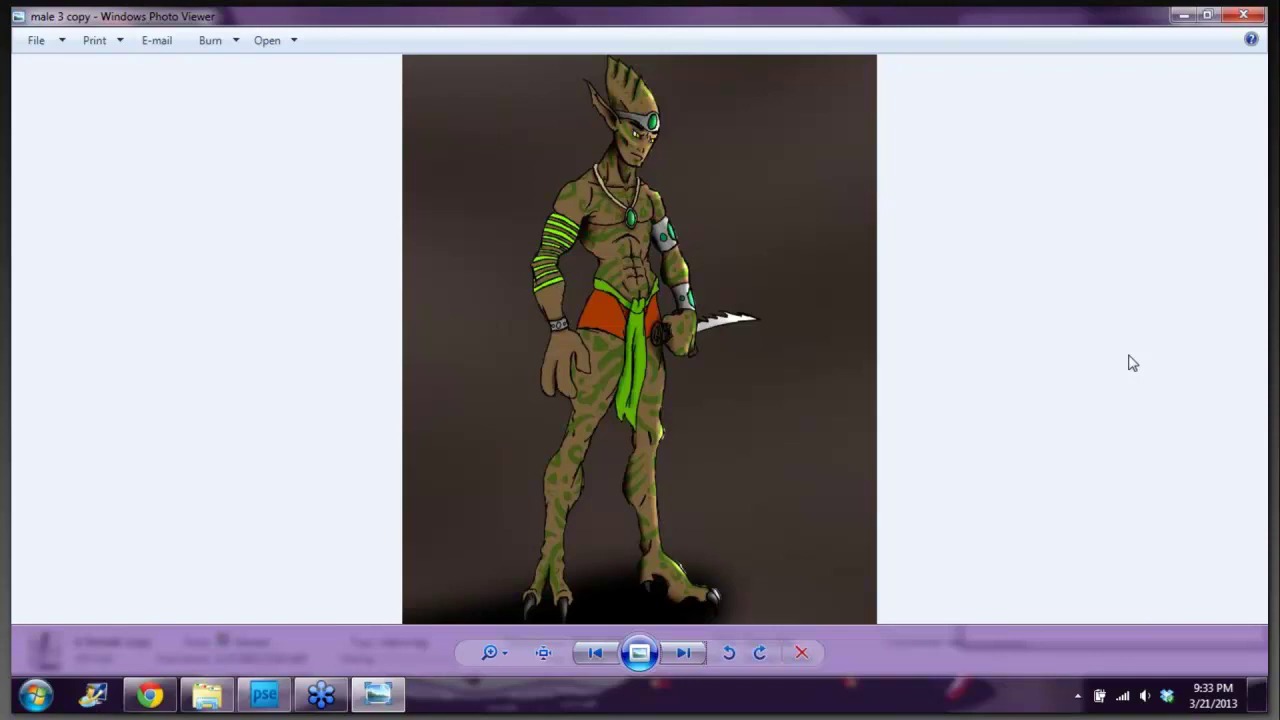
# Step: Advance to male 4 copy, the dark creature studded with multicoloured gems
pyautogui.press('Right')
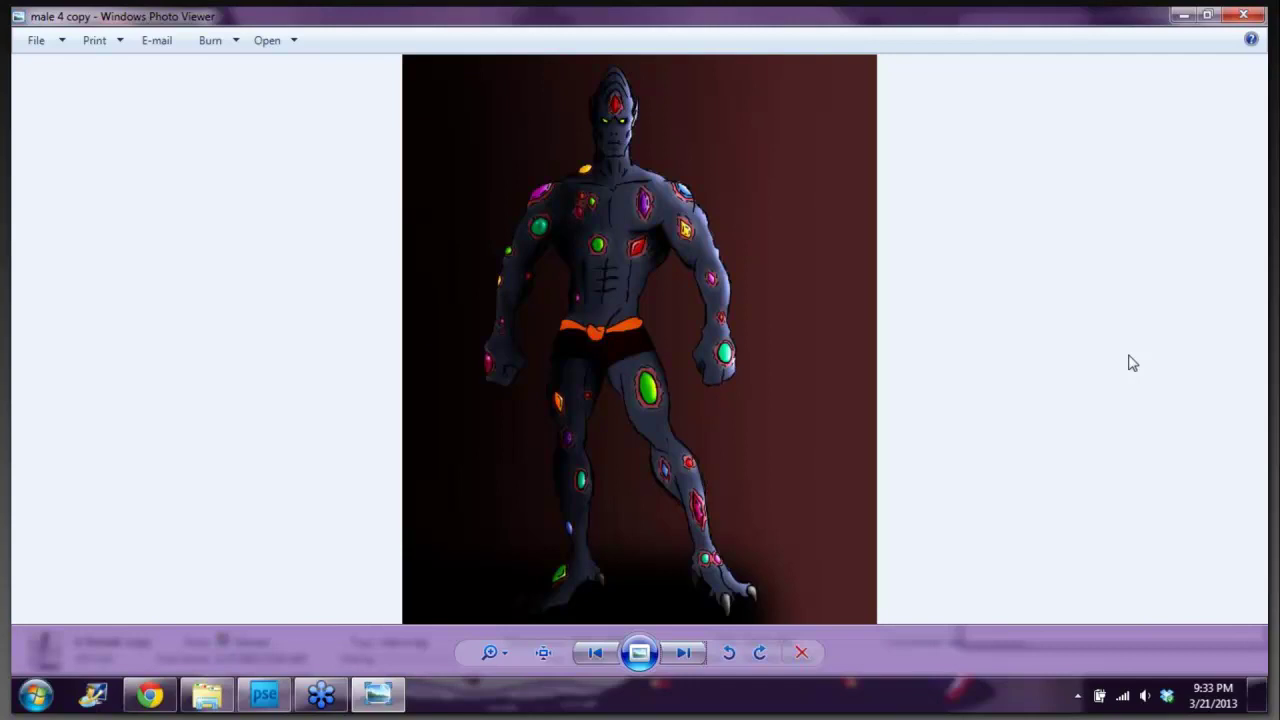
# Step: Show male 4 edit copy, the version with all-red gems
pyautogui.press('Right')
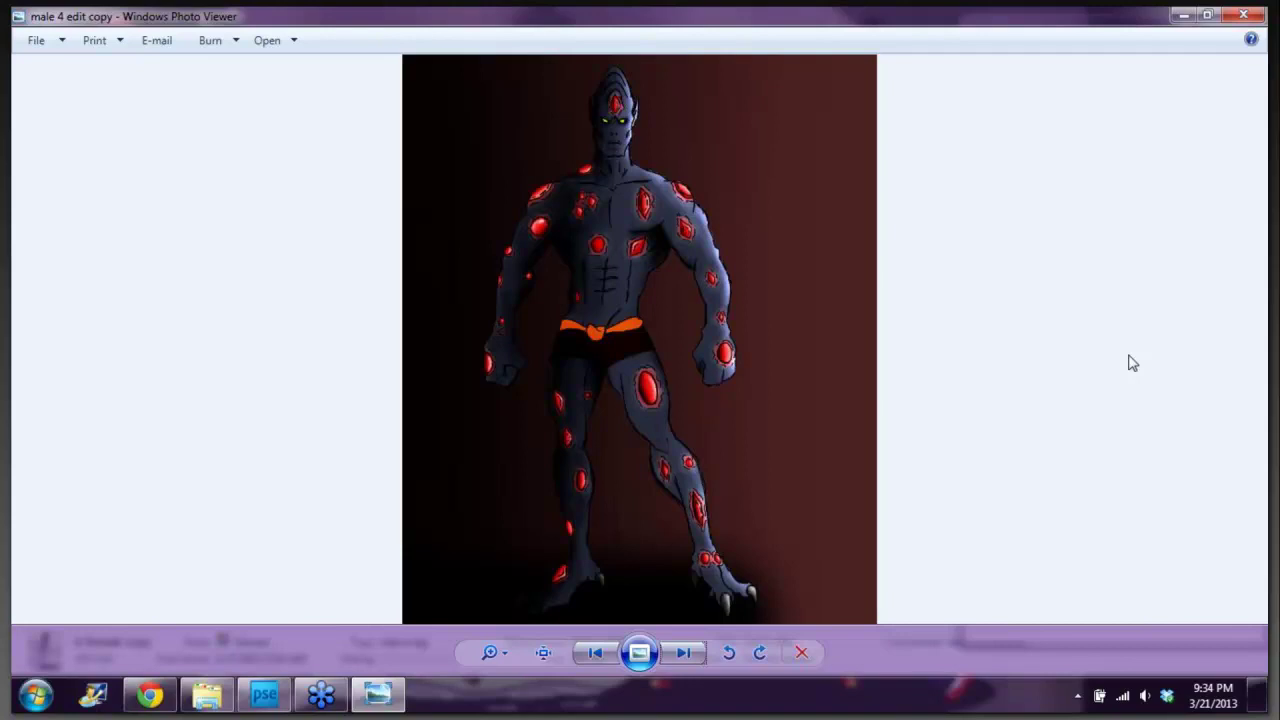
# Step: Advance to the weapons copy sheet of curved sword sketches
pyautogui.press('Right')
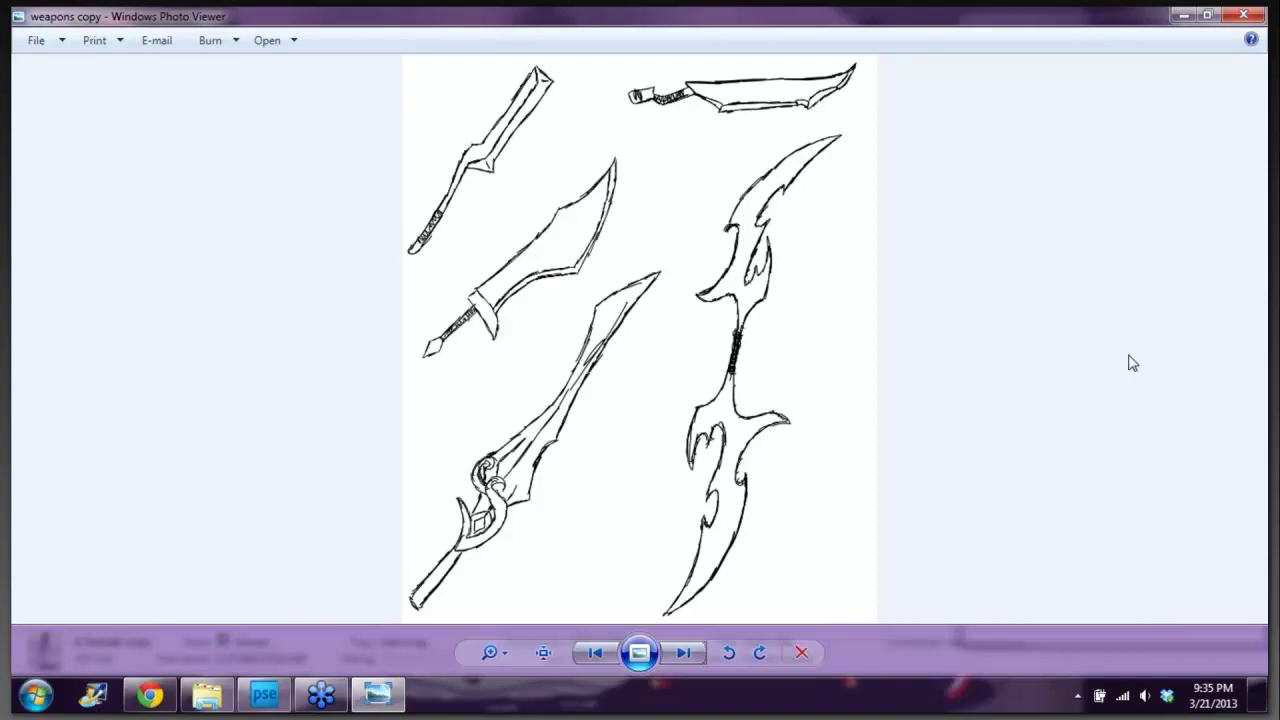
pyautogui.press('Left')
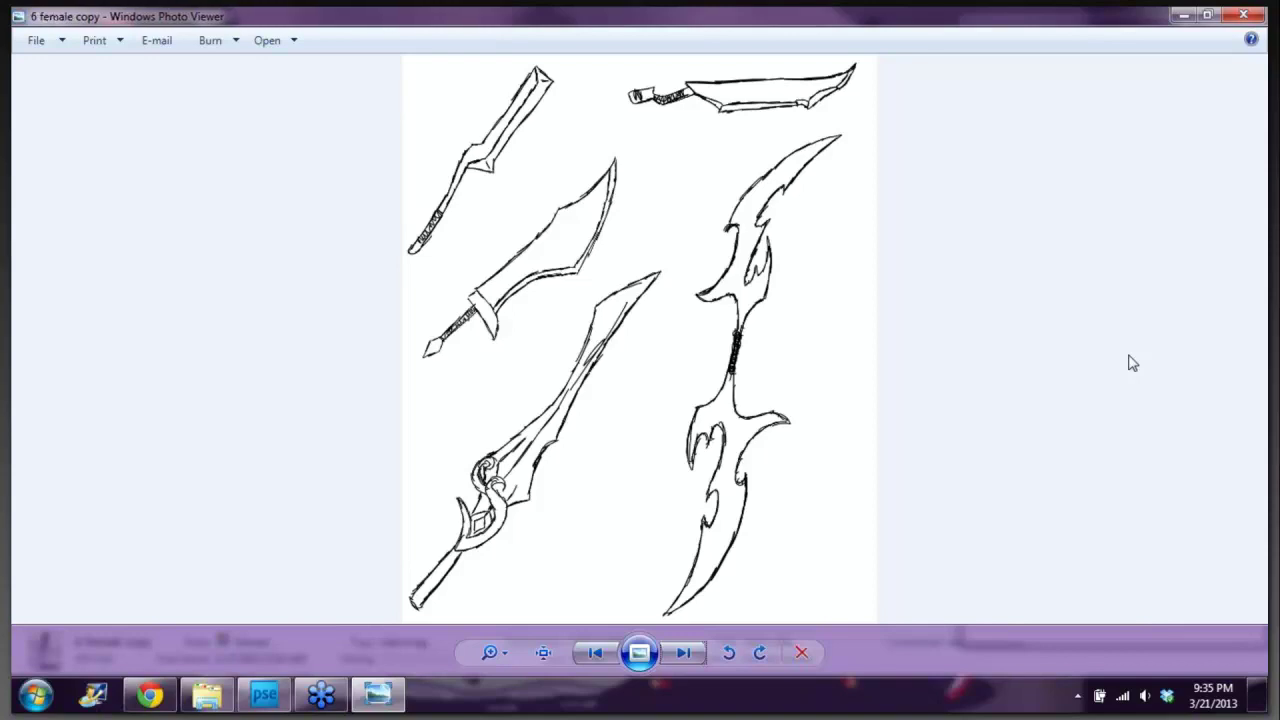
pyautogui.press('Right')
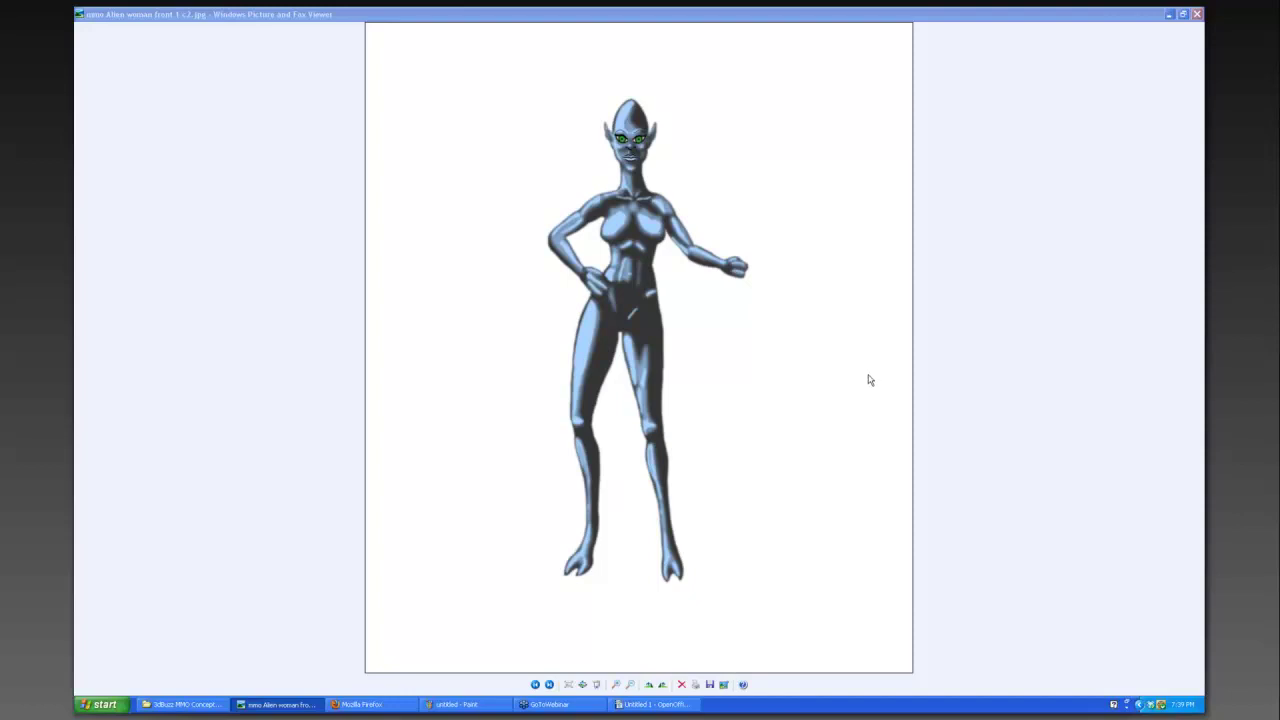
# Step: Show the next concept image, the clothed alien woman with a golden staff
pyautogui.click(549, 685)
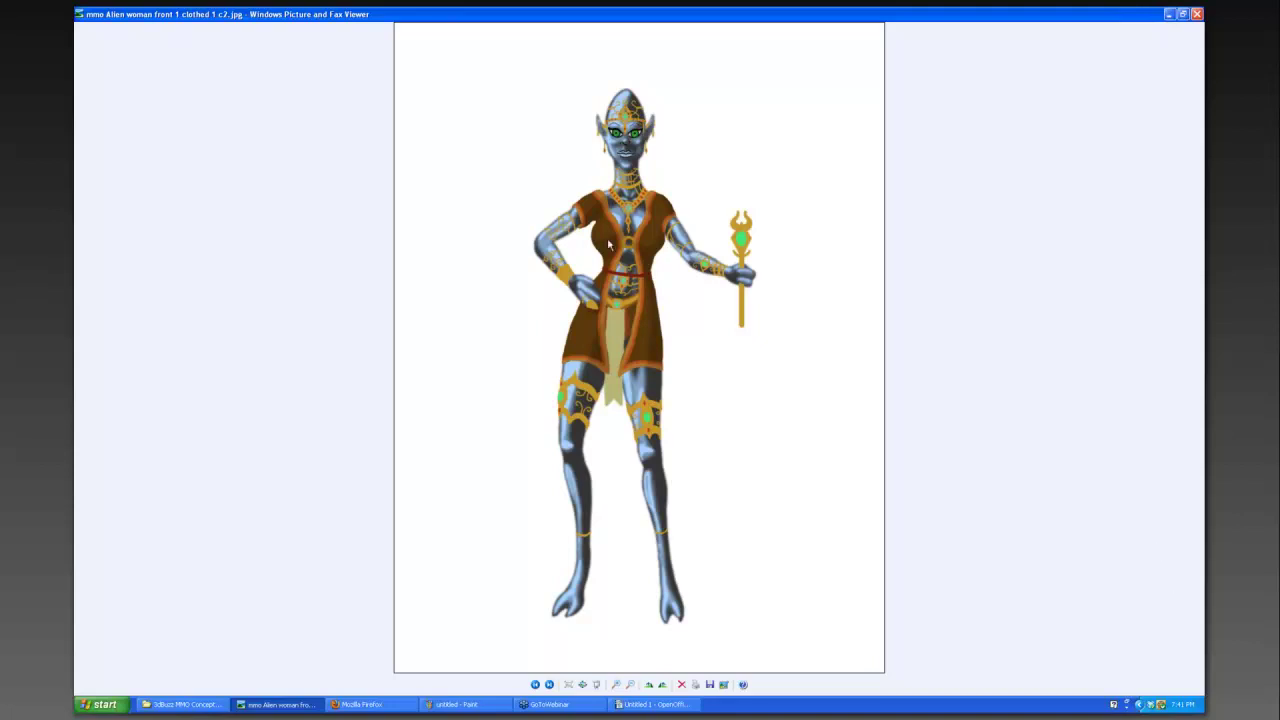
# Step: Zoom in on the alien woman's face, green-gem golden tiara and jeweled collar
pyautogui.scroll(1, 617, 238)
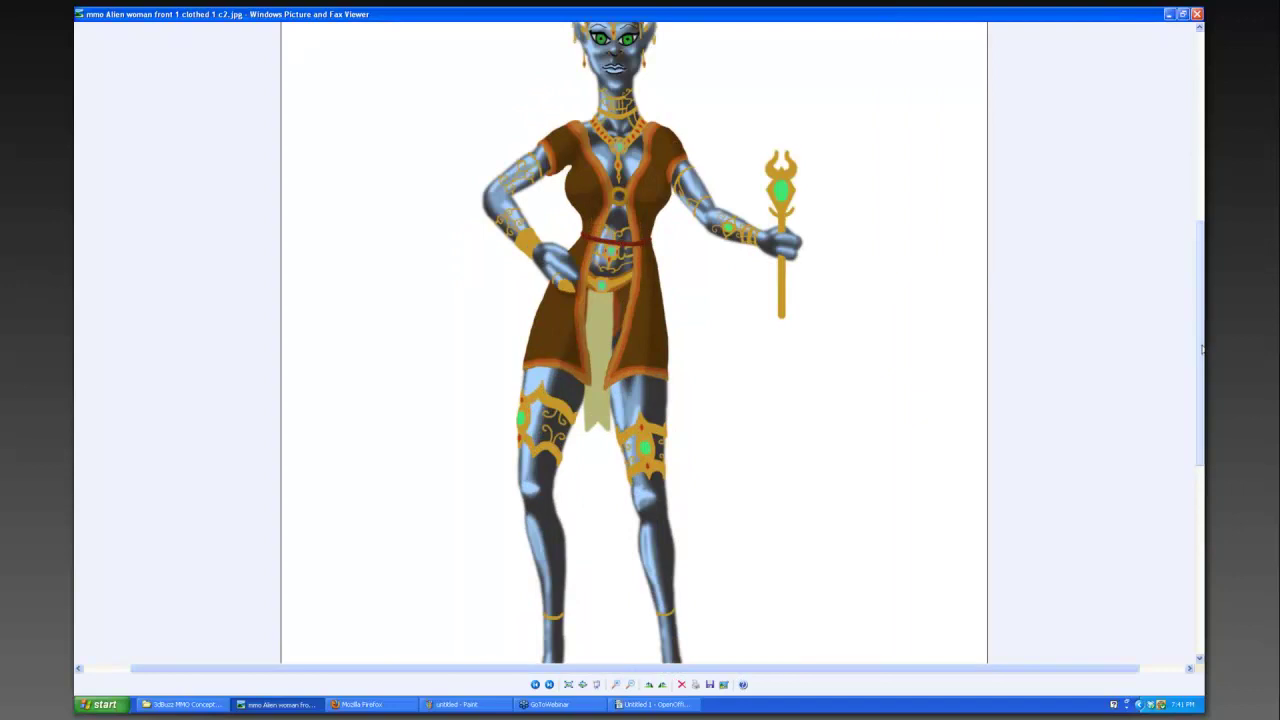
pyautogui.scroll(1, 1202, 348)
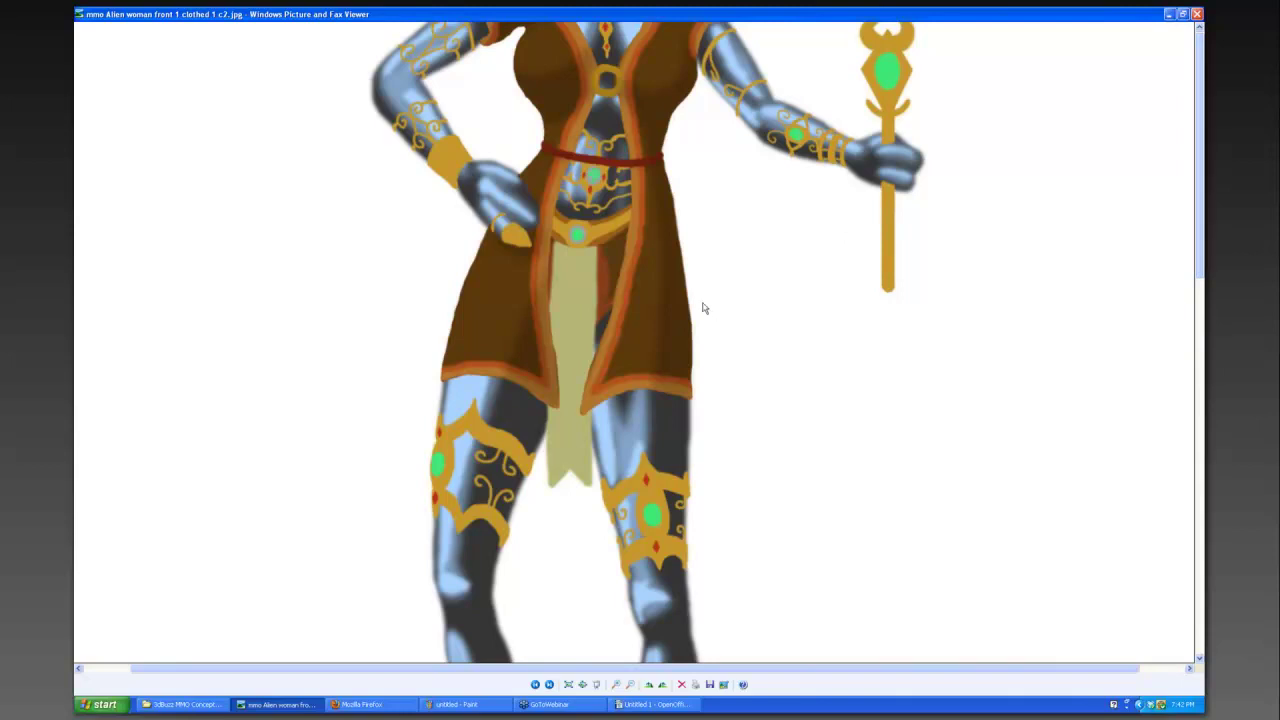
pyautogui.scroll(5, 703, 308)
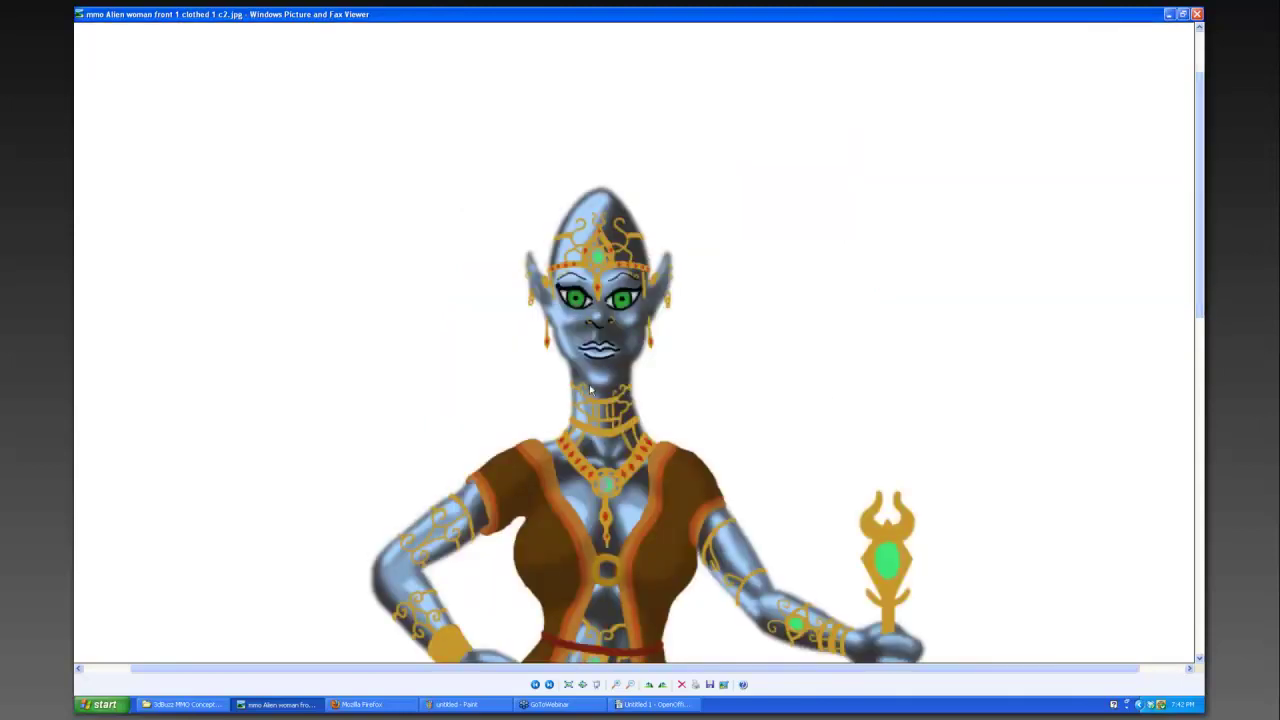
pyautogui.scroll(-1, 600, 160)
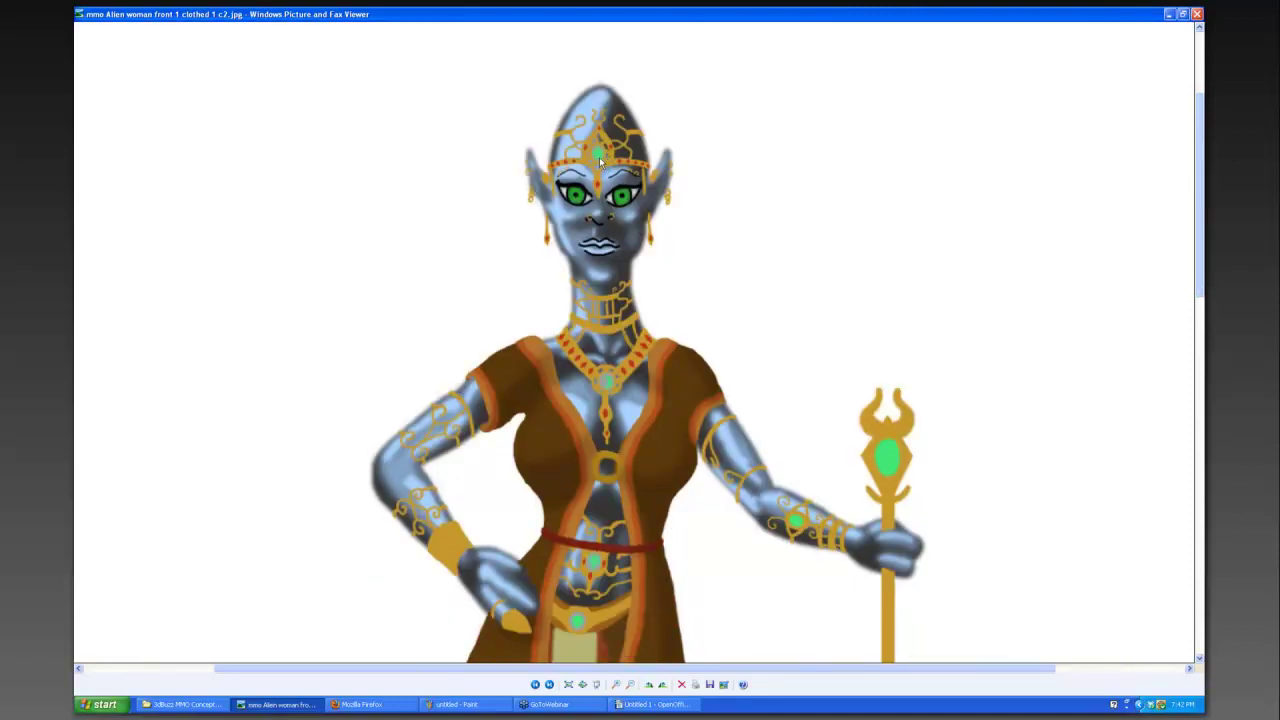
pyautogui.scroll(1, 600, 160)
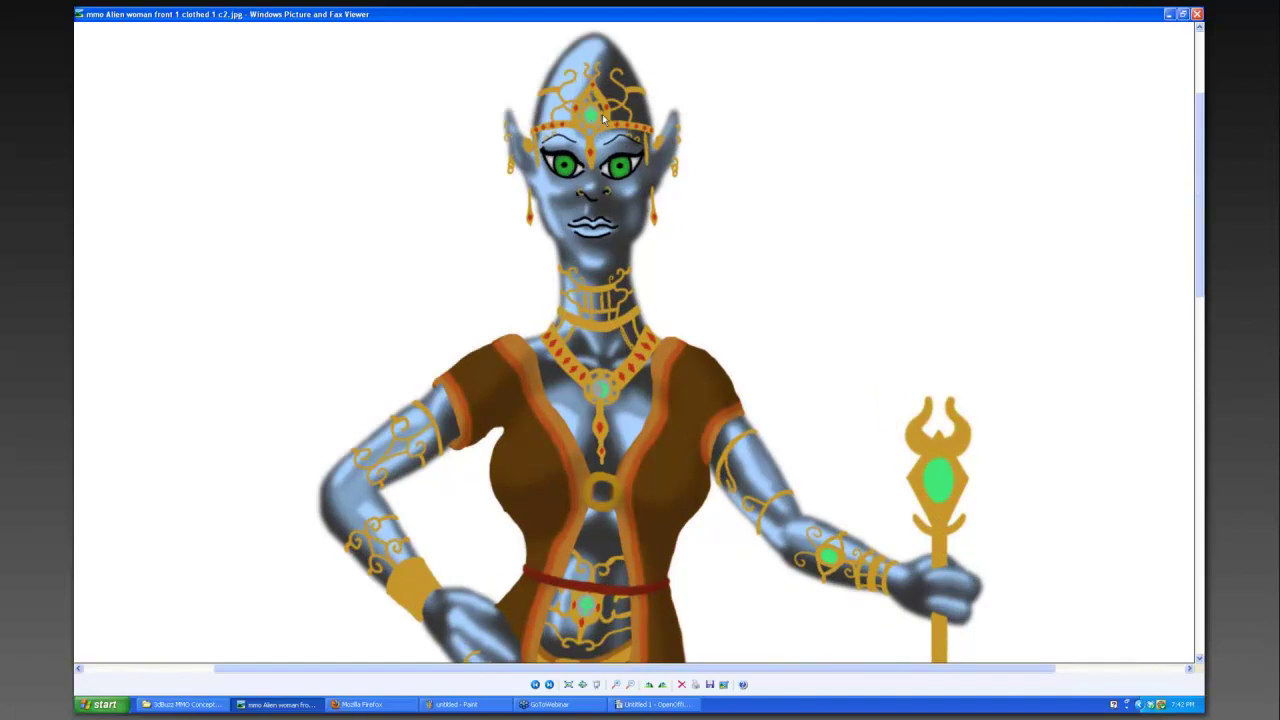
pyautogui.scroll(1, 593, 122)
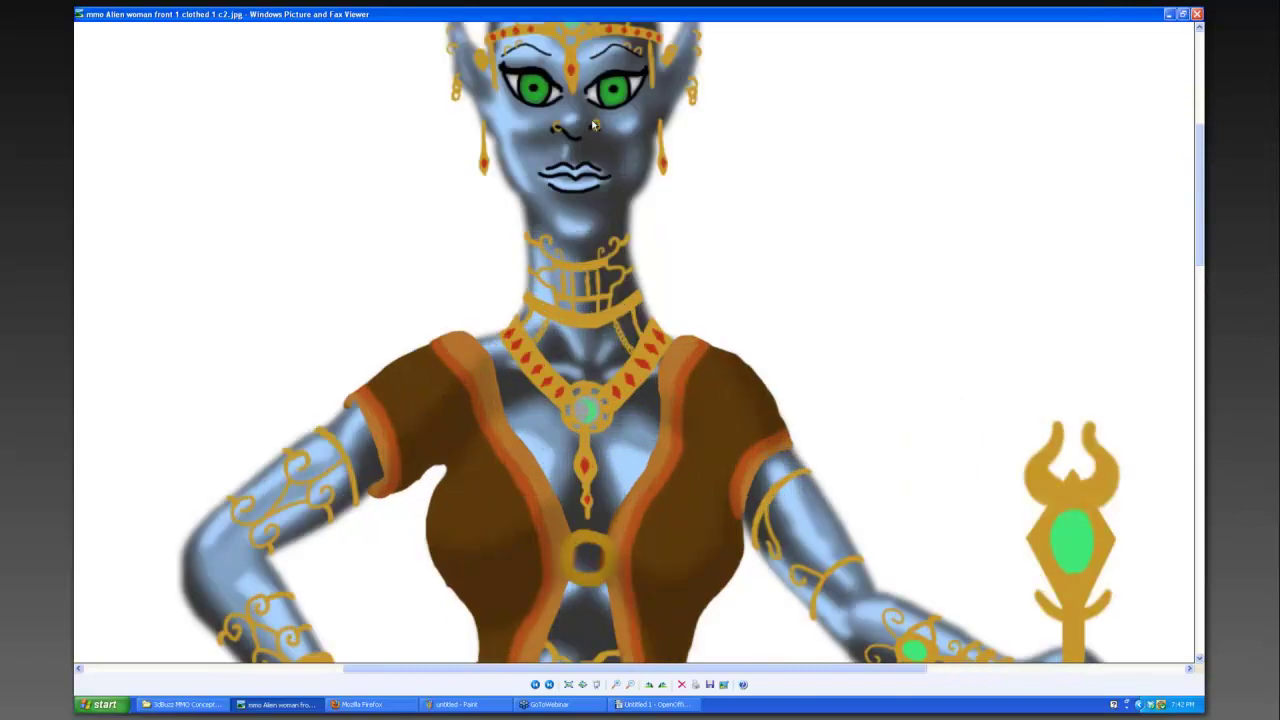
pyautogui.moveTo(1201, 224); pyautogui.dragTo(1202, 191)
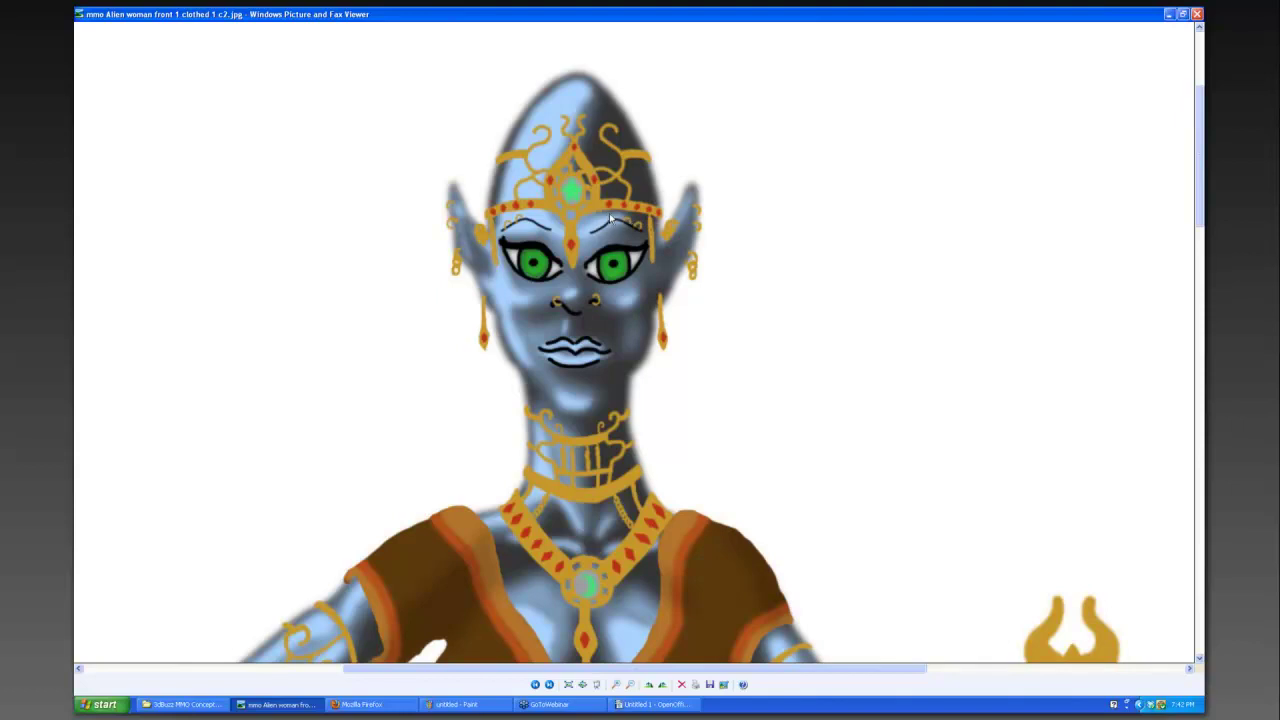
pyautogui.scroll(1, 600, 185)
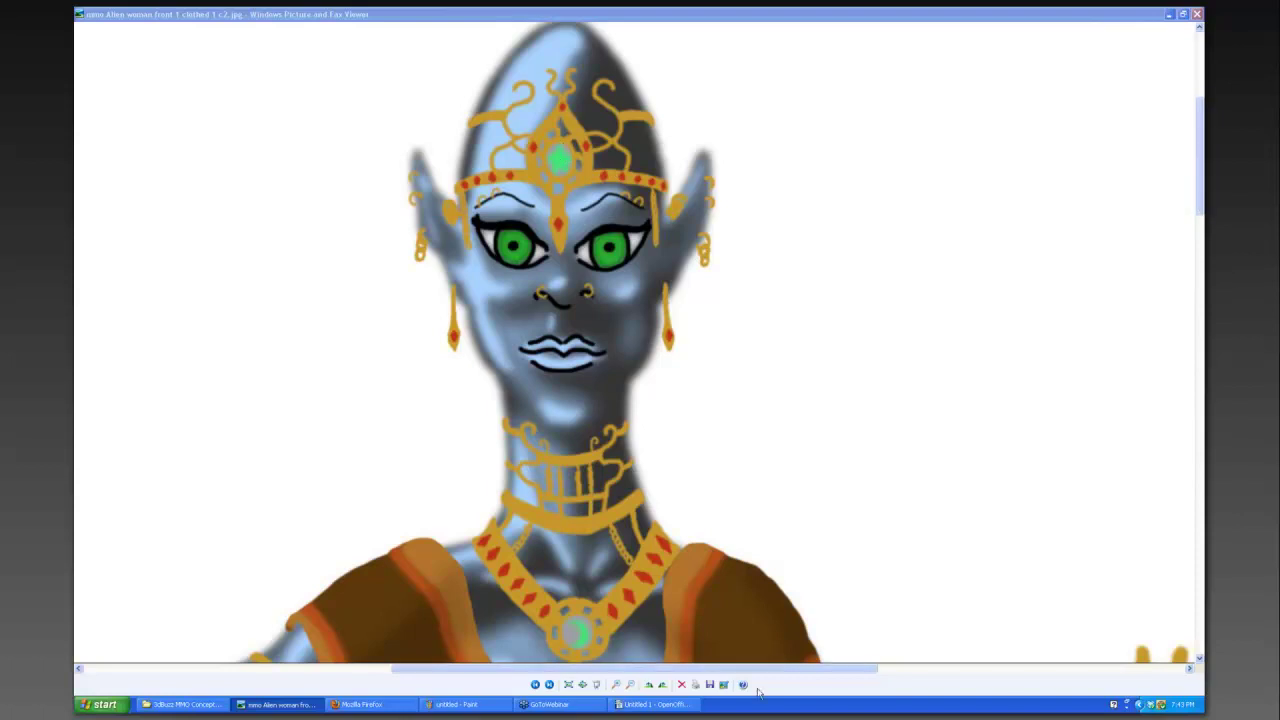
# Step: Zoom out until the full clothed alien woman, tunic to golden staff, fits the window
pyautogui.click(1200, 195)
pyautogui.moveTo(1200, 195); pyautogui.dragTo(1197, 297)
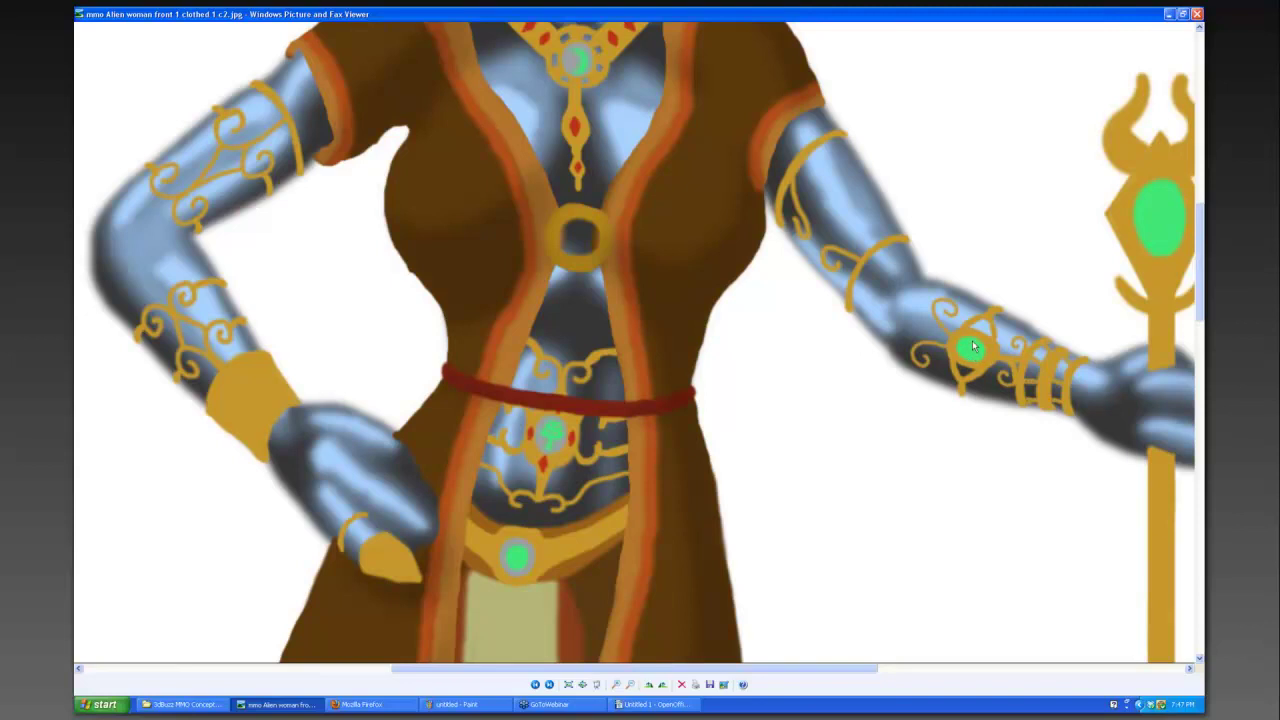
pyautogui.scroll(-1, 884, 396)
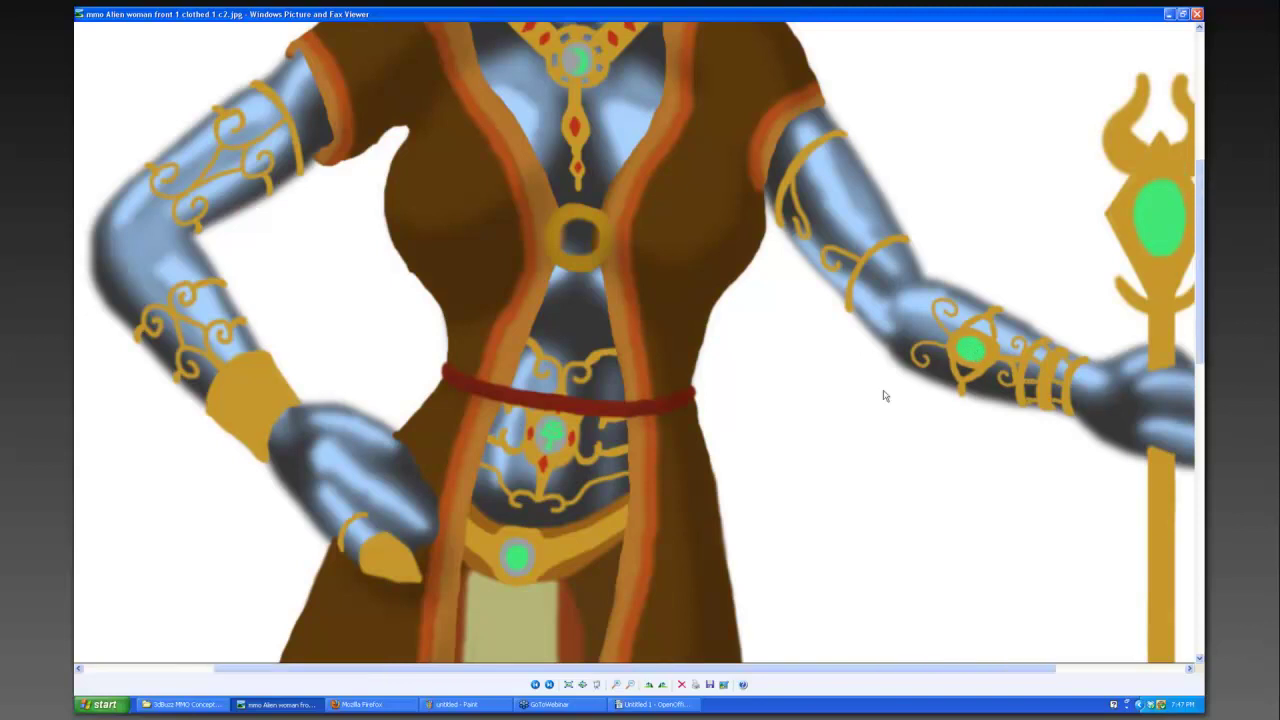
pyautogui.scroll(2, 530, 584)
pyautogui.scroll(-1, 531, 589)
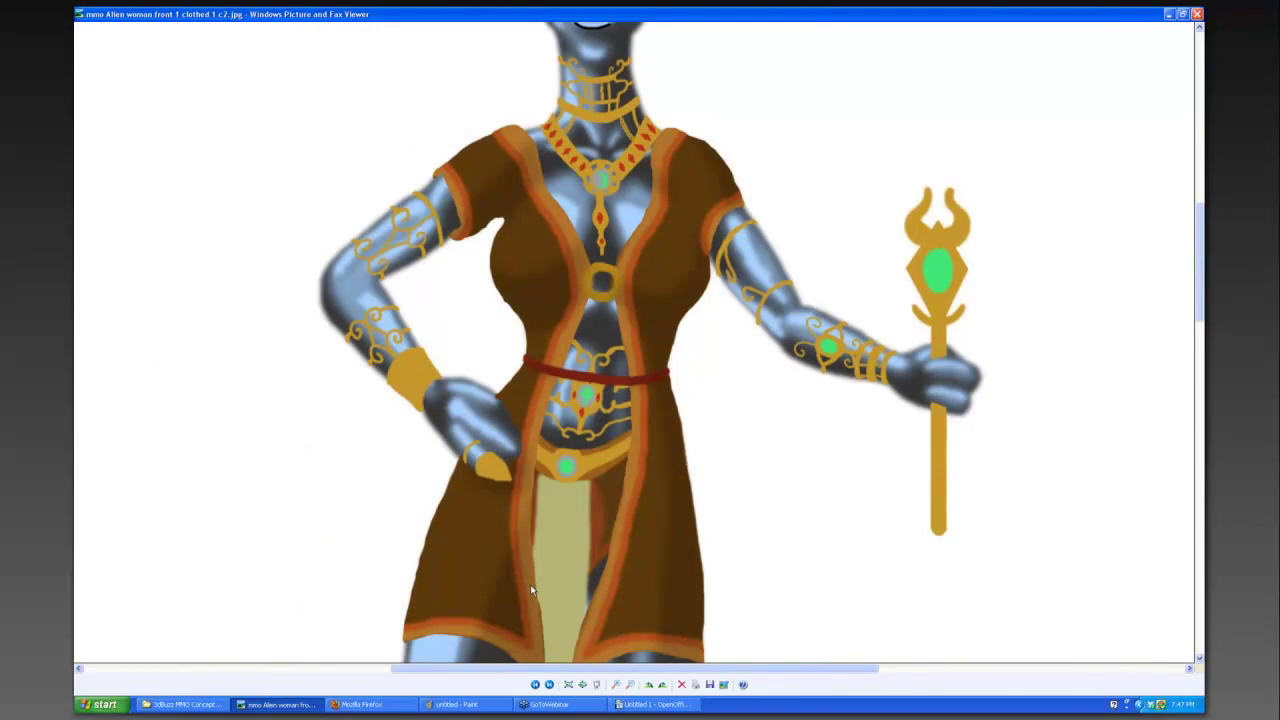
pyautogui.scroll(1, 531, 589)
pyautogui.scroll(-2, 531, 589)
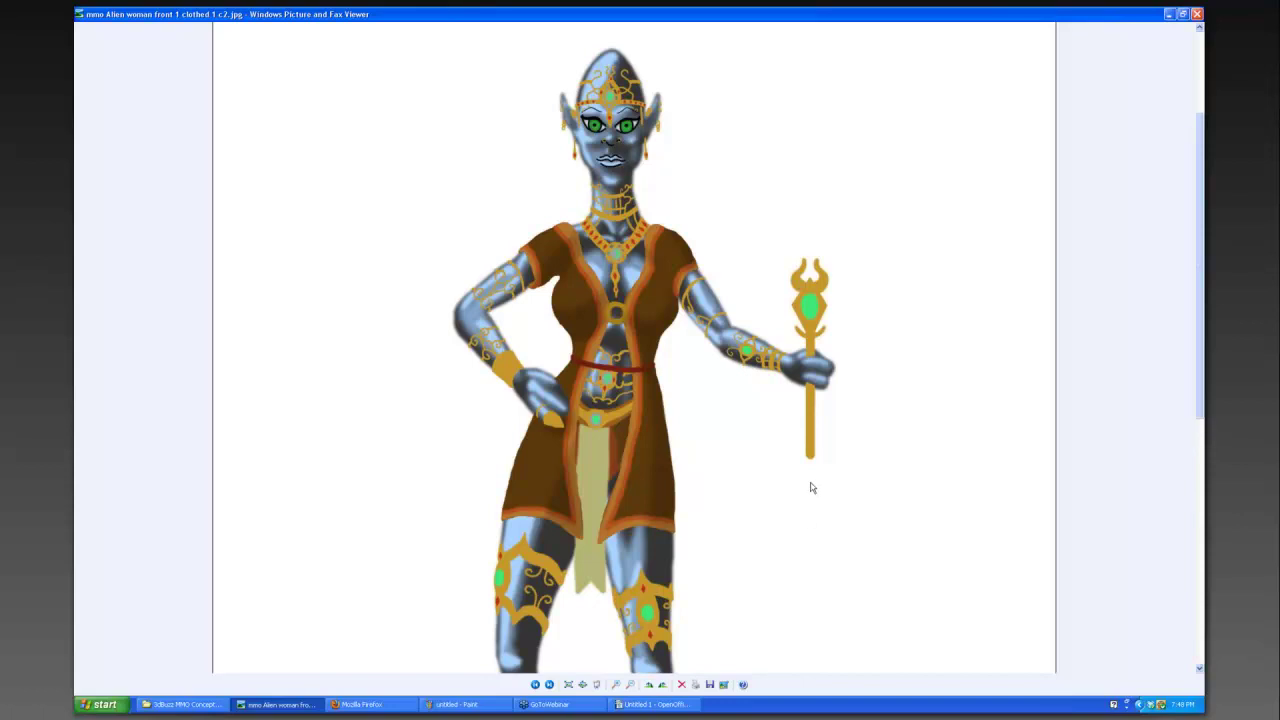
pyautogui.scroll(1, 810, 487)
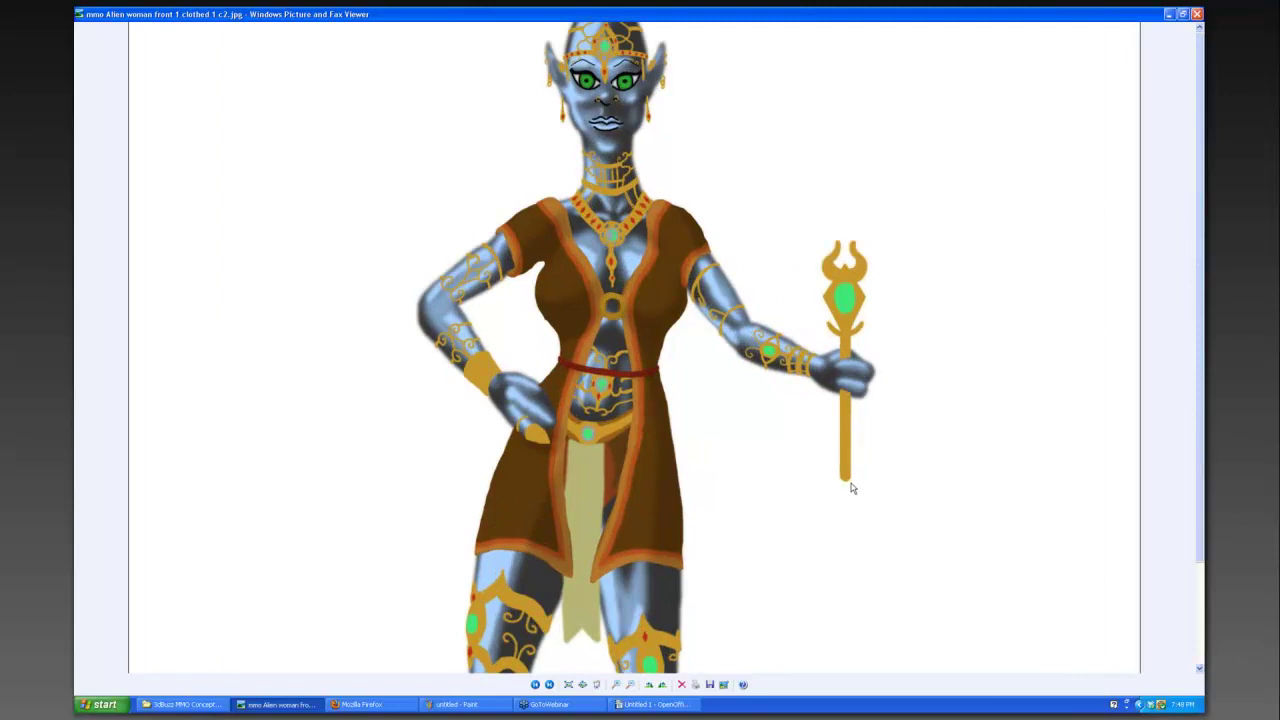
pyautogui.scroll(-2, 1091, 480)
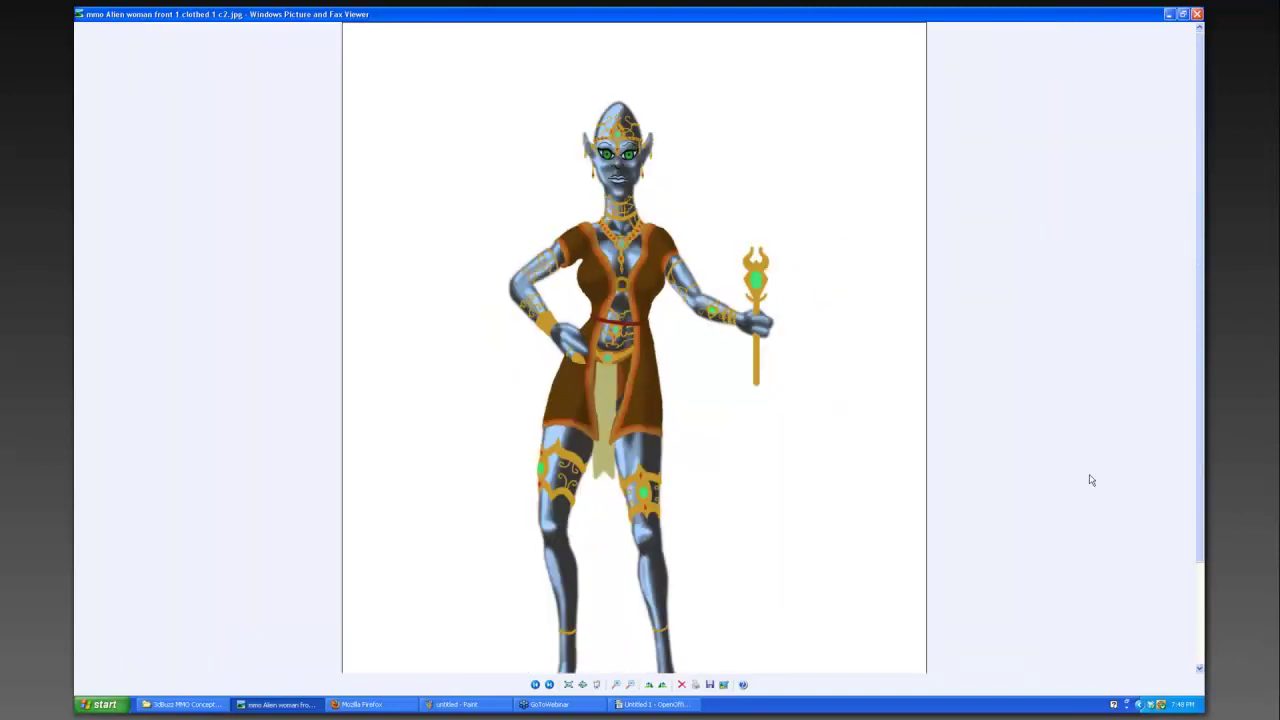
pyautogui.scroll(-1, 1091, 480)
pyautogui.scroll(1, 1091, 480)
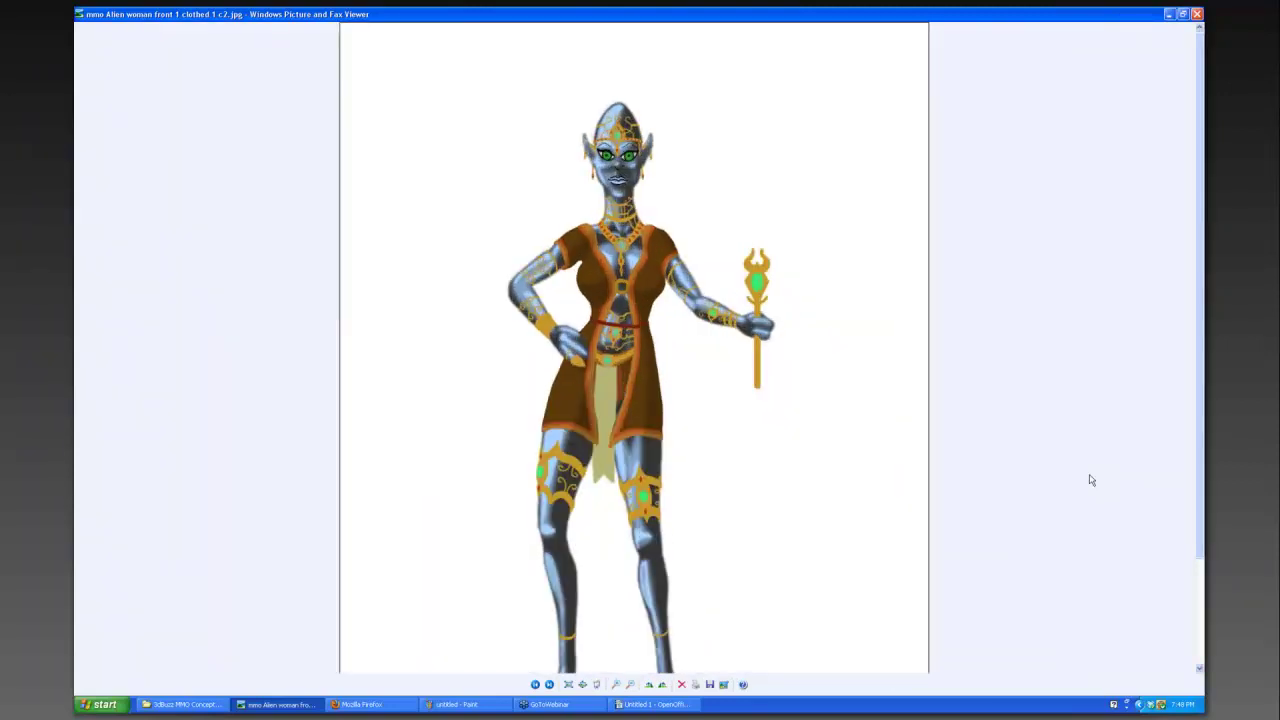
pyautogui.scroll(1, 1091, 480)
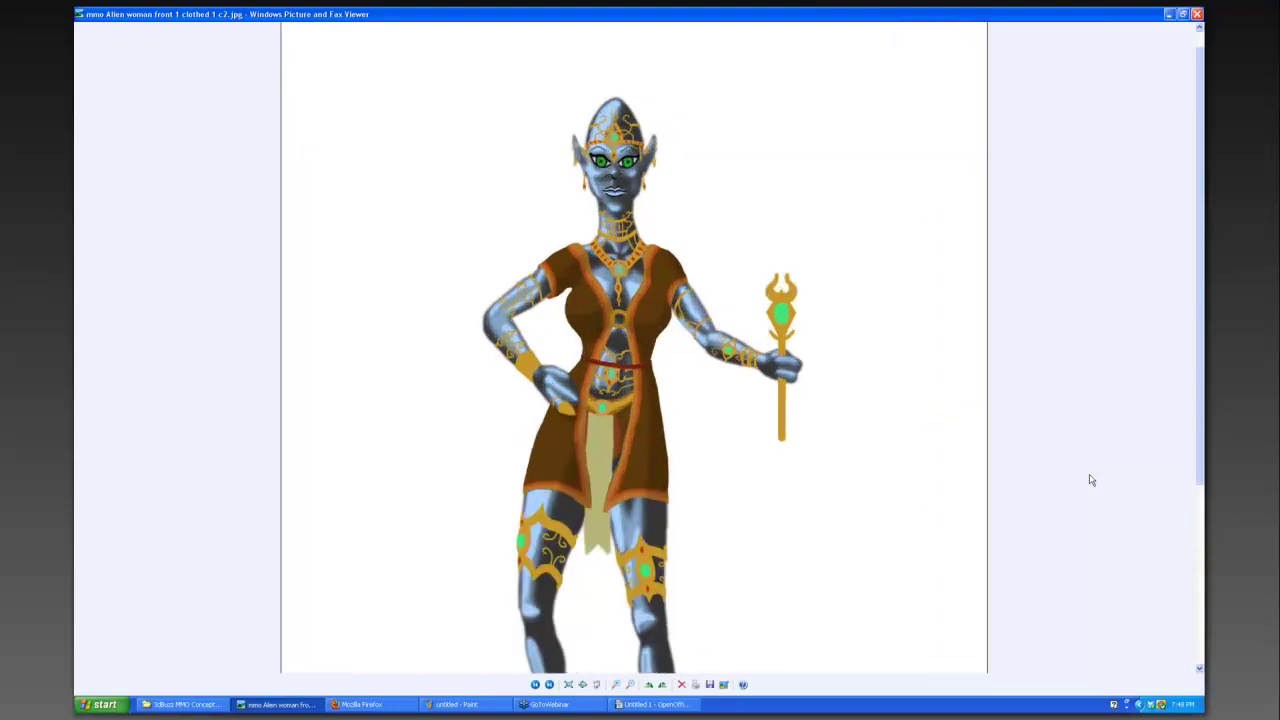
pyautogui.scroll(1, 1091, 480)
pyautogui.scroll(1, 1091, 480)
pyautogui.scroll(-1, 1091, 480)
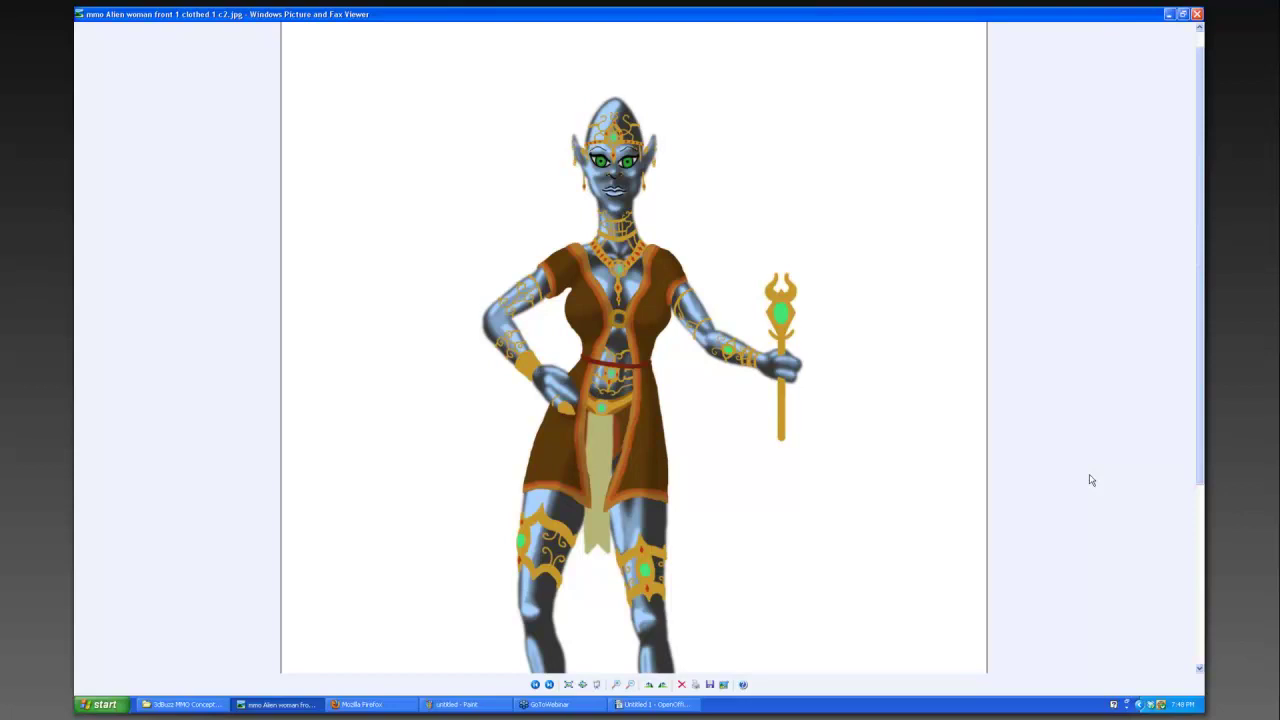
pyautogui.scroll(-1, 1091, 480)
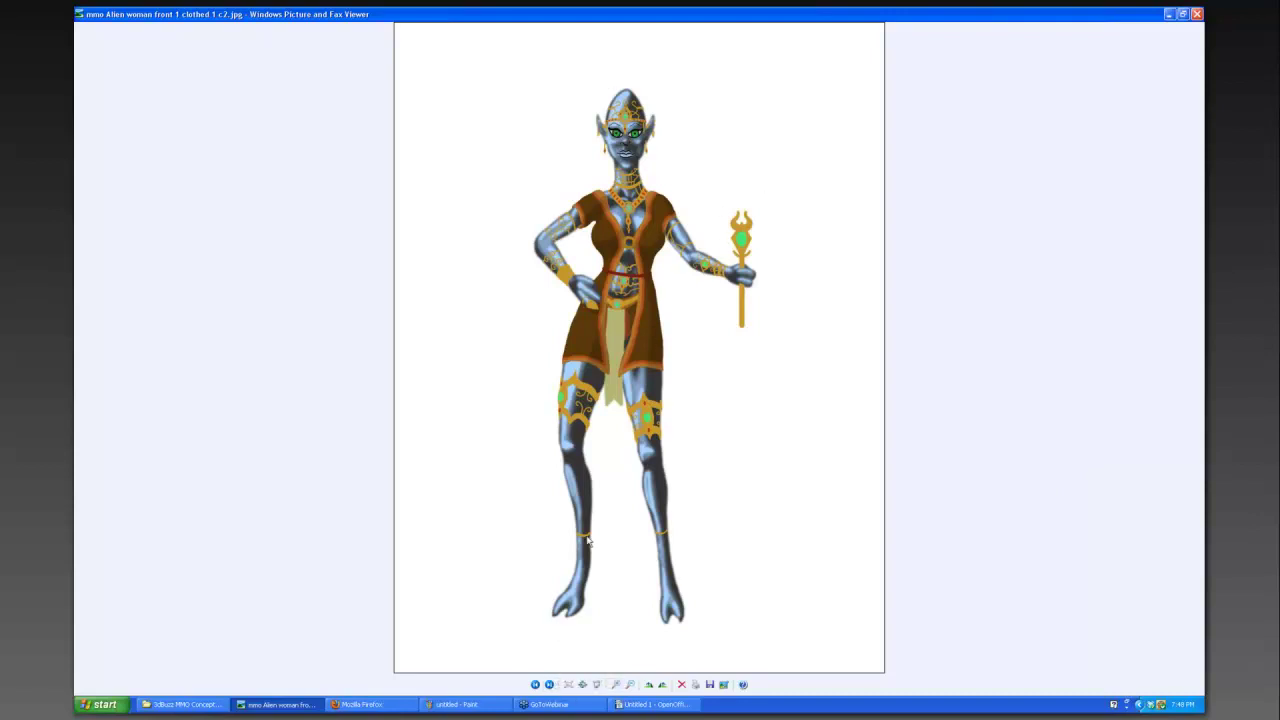
# Step: Advance two images past the alien hair sheet to the blue alien woman 1c head
pyautogui.click(549, 684)
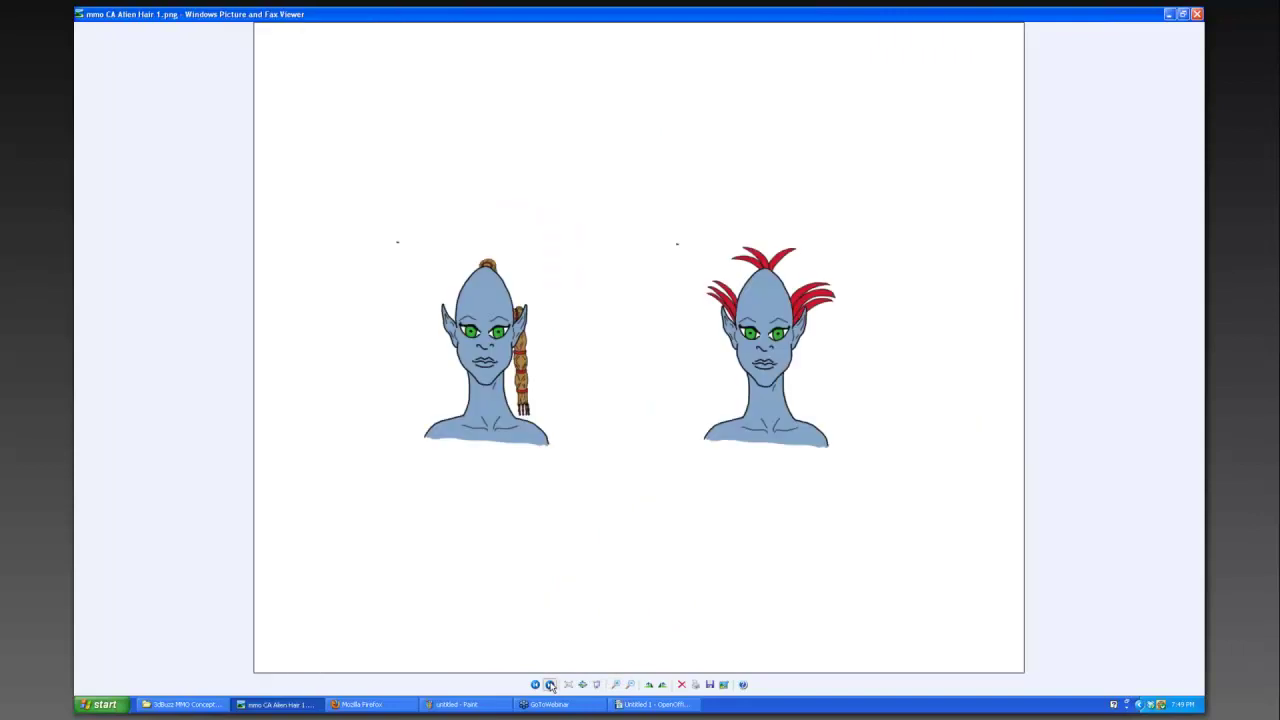
pyautogui.click(549, 684)
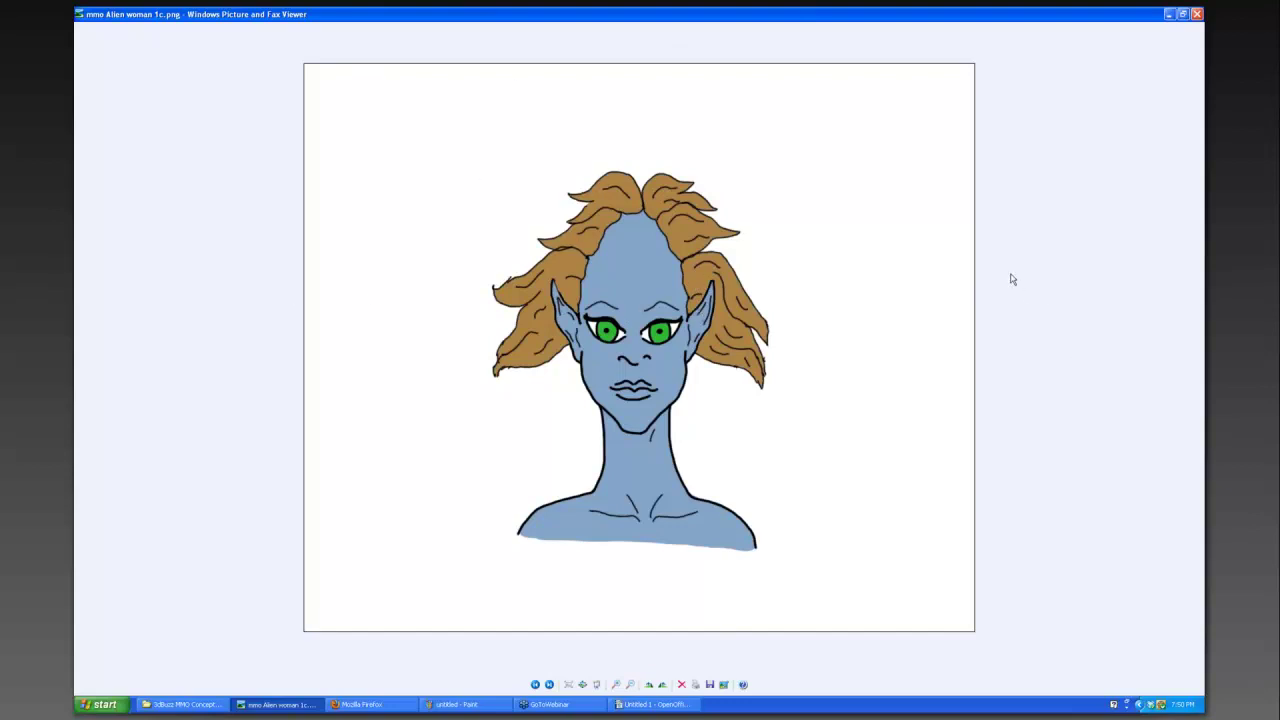
# Step: Step forward to the unclothed alien body, then to the clothed alien woman image
pyautogui.click(550, 684)
pyautogui.click(550, 684)
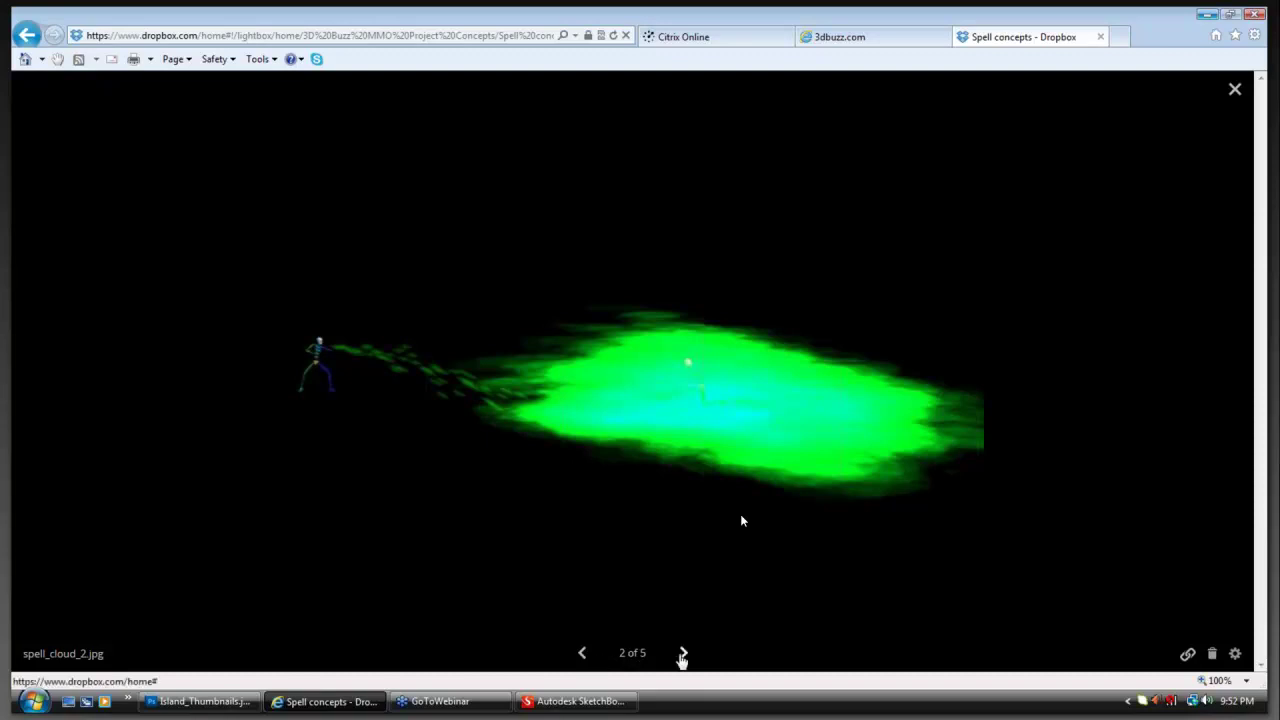
# Step: Page through the large and blurred fireball concepts to spell_lightningstrike.jpg, image 5 of 5
pyautogui.click(685, 656)
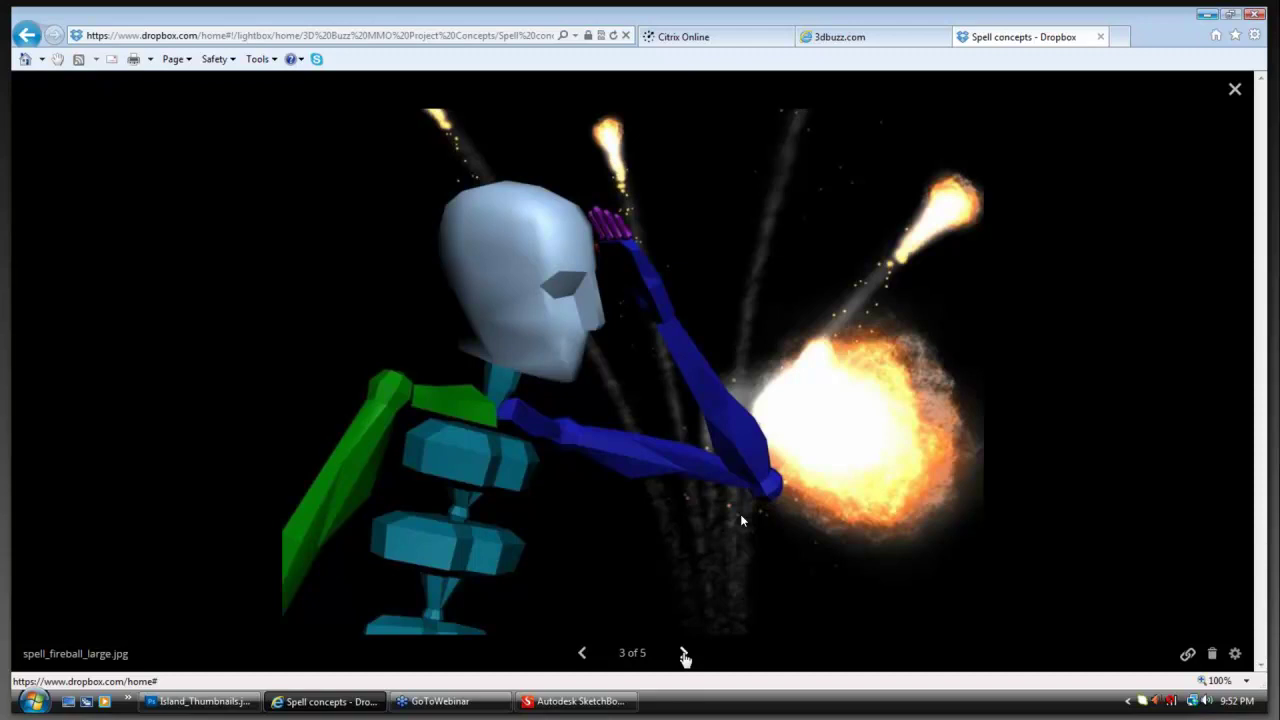
pyautogui.click(684, 653)
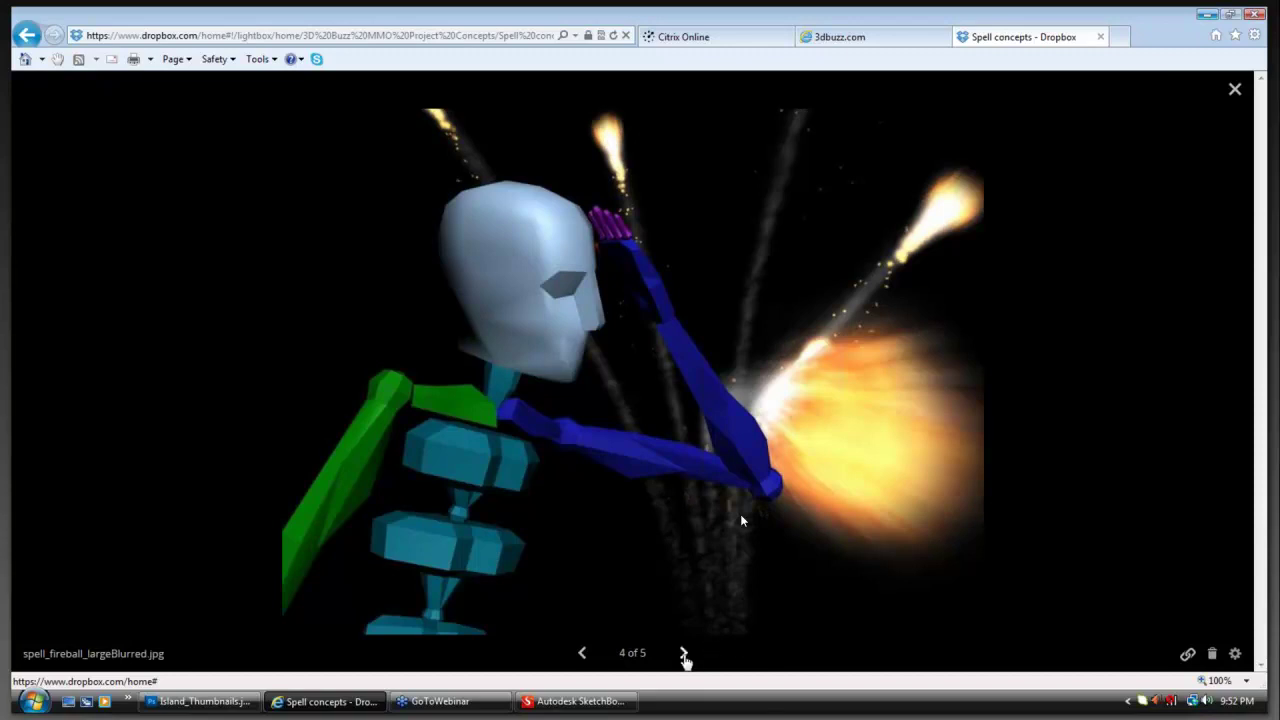
pyautogui.click(684, 653)
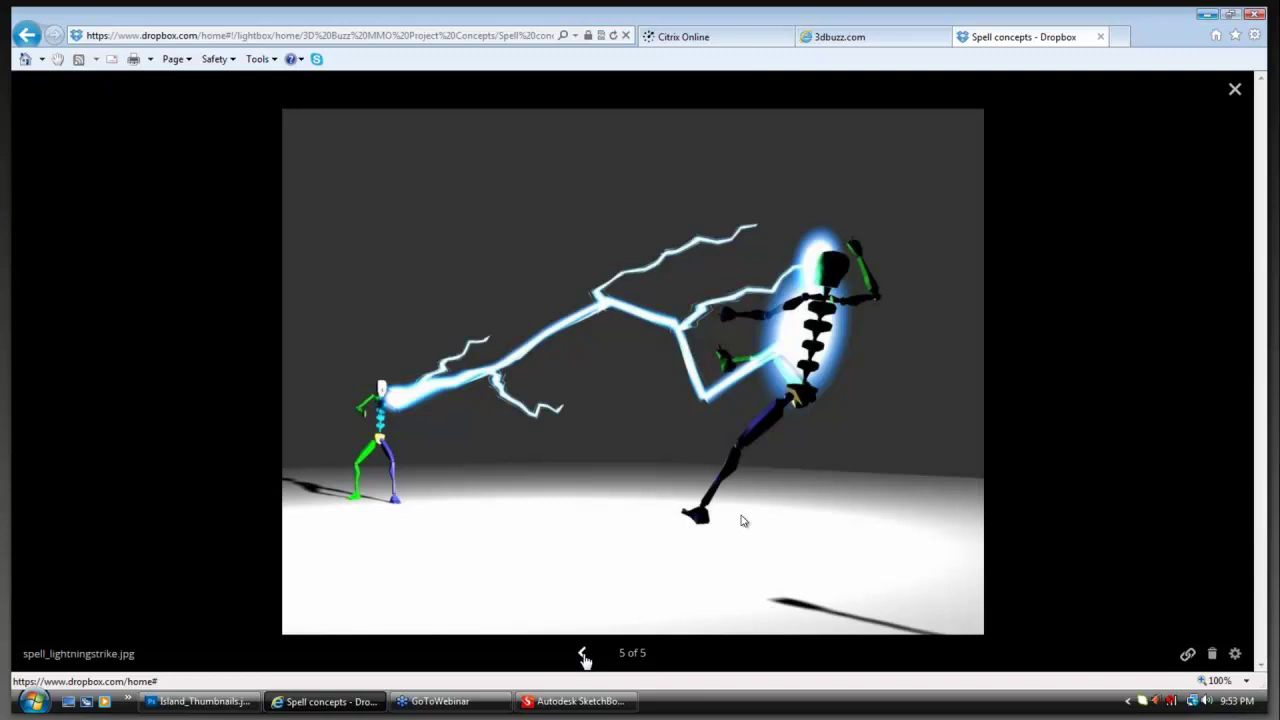
# Step: Step back four images from spell_lightningstrike.jpg to spell_cloud_1, image 1 of 5
pyautogui.click(583, 655)
pyautogui.click(583, 655)
pyautogui.click(583, 655)
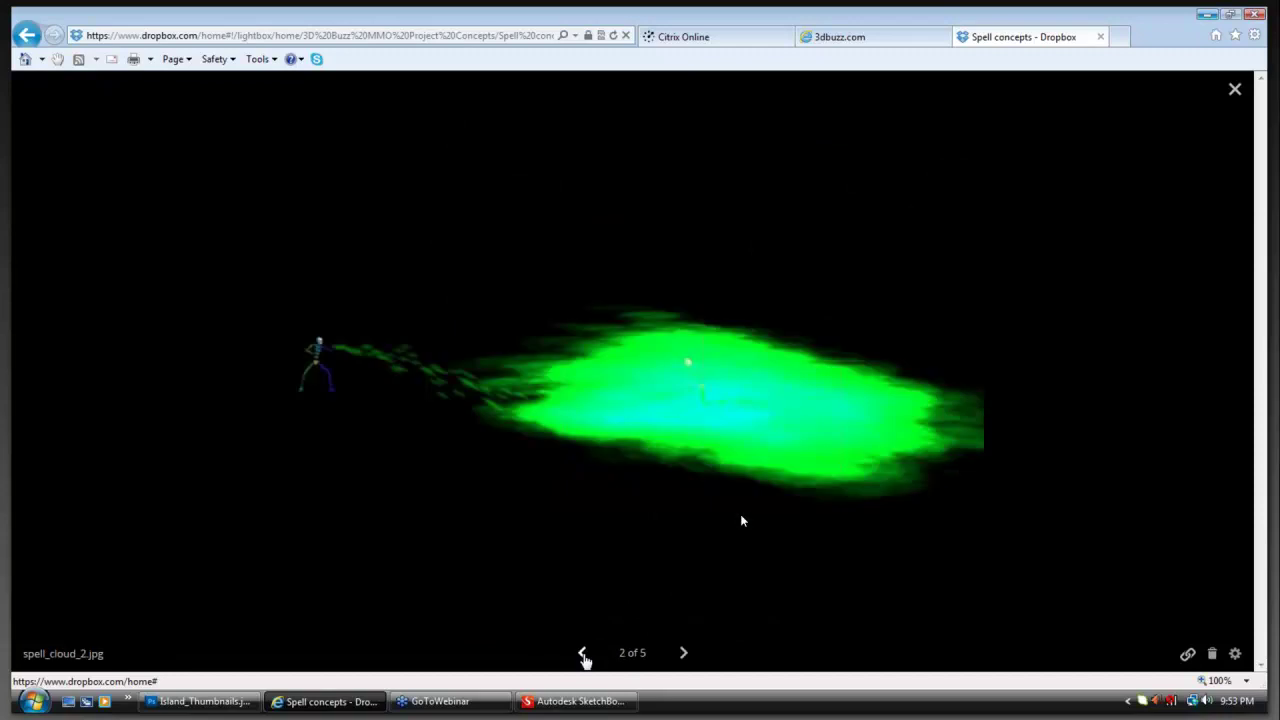
pyautogui.click(583, 655)
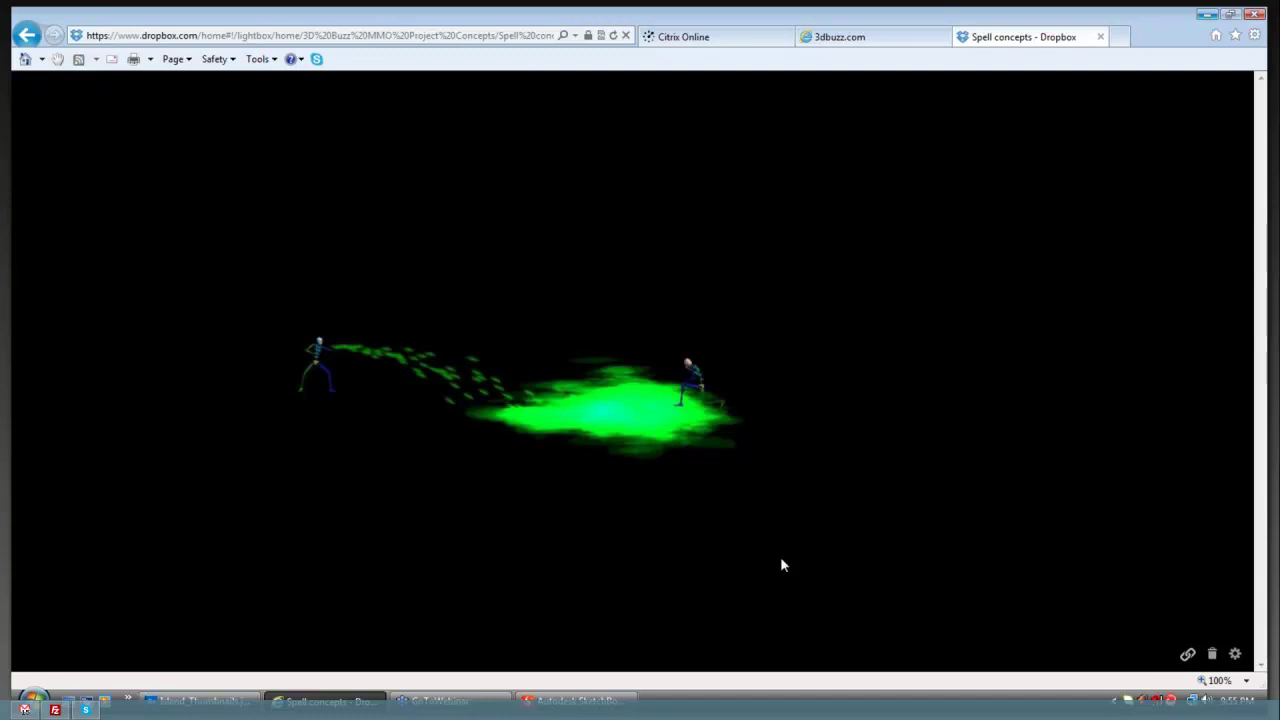
pyautogui.moveTo(782, 565)
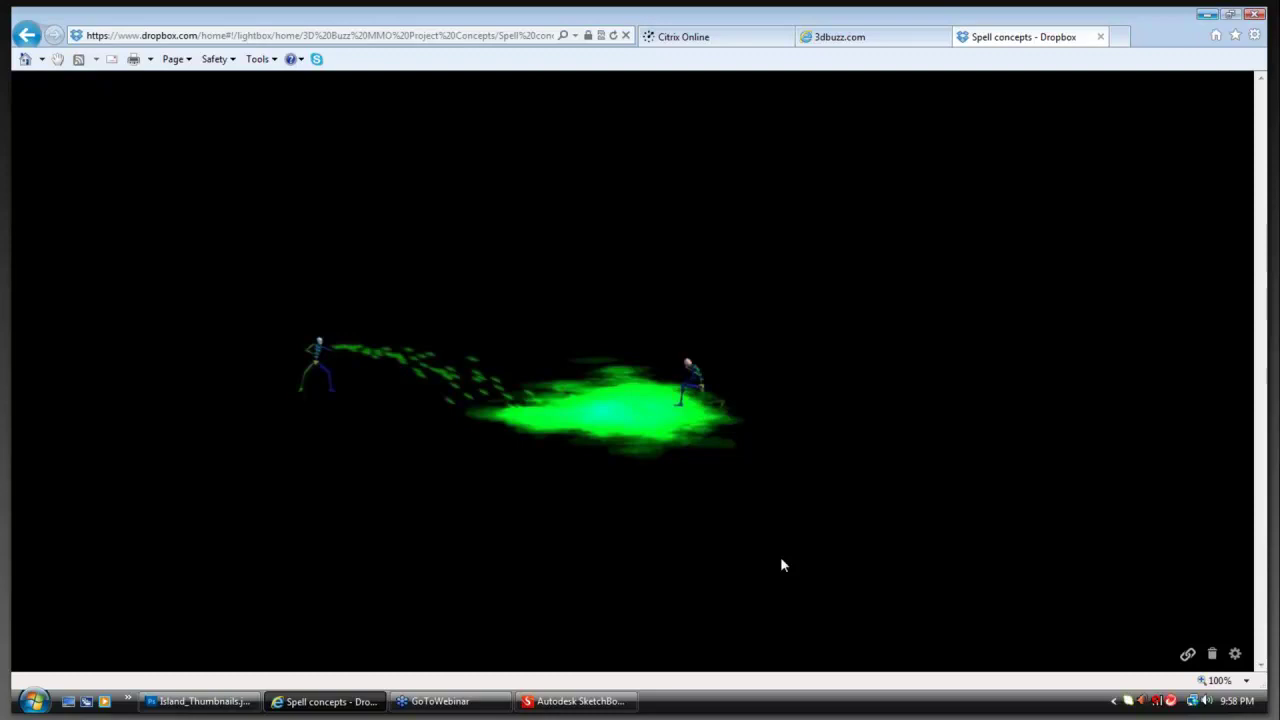
pyautogui.moveTo(783, 565)
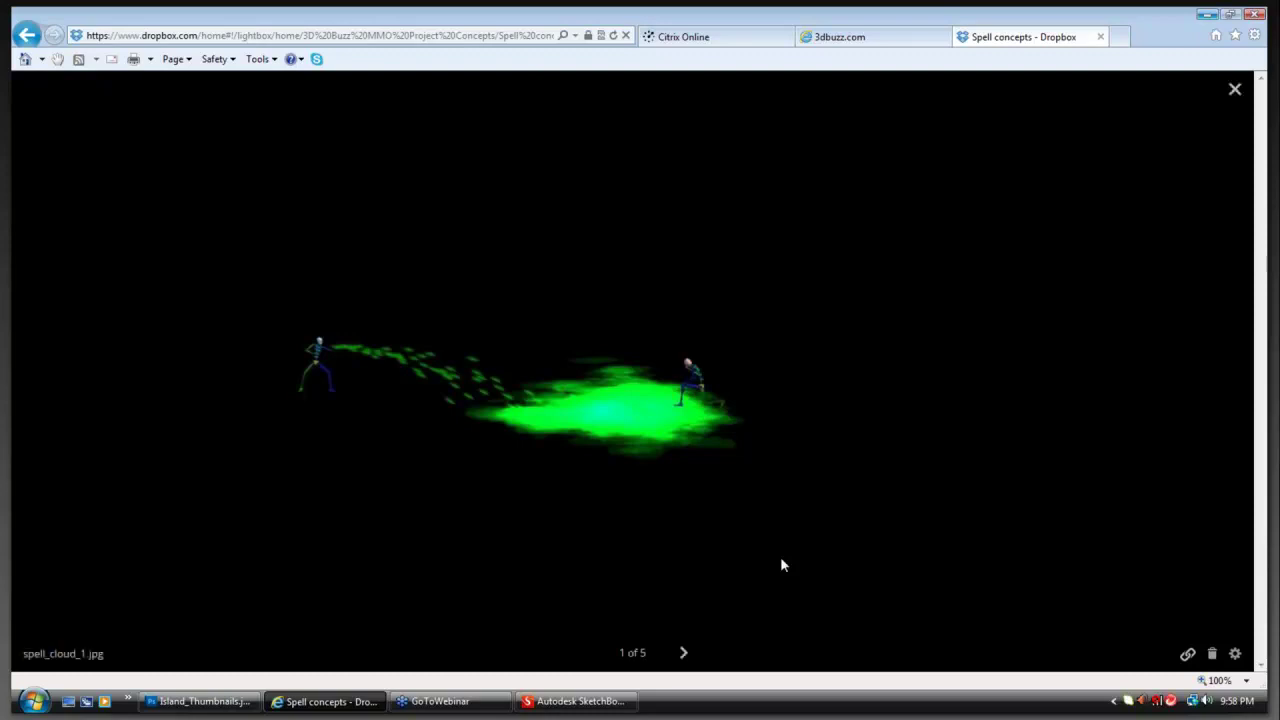